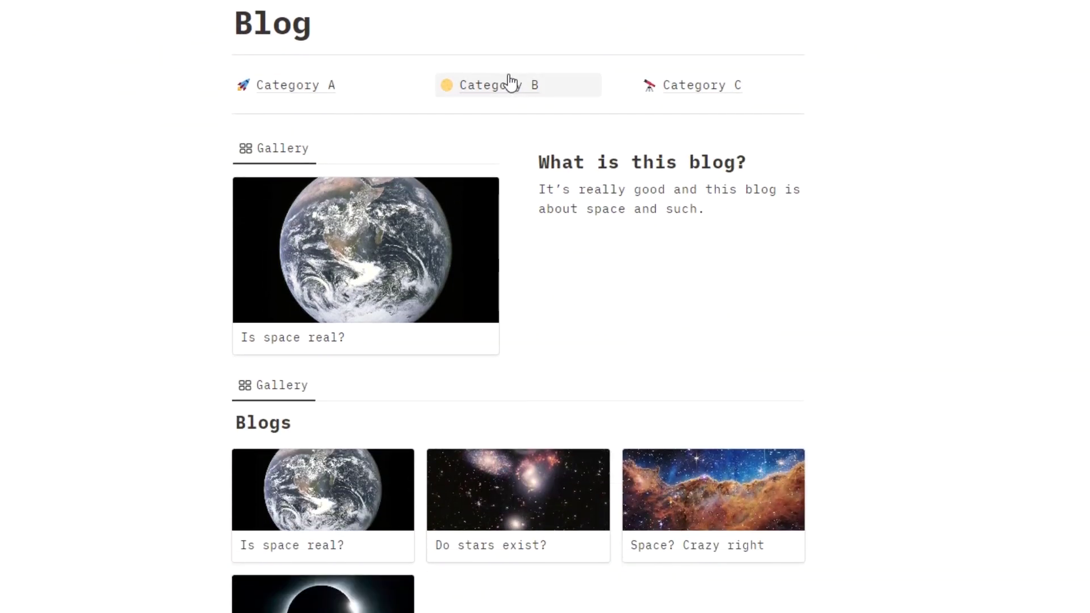
pyautogui.click(732, 93)
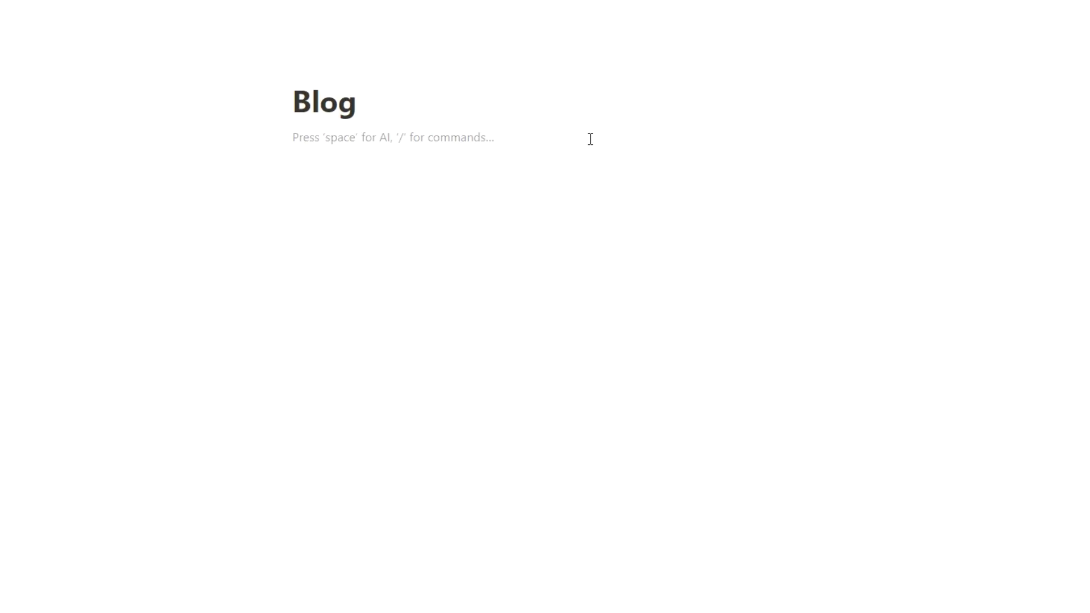
# Step: Insert a new database on the Blog page and display it in Gallery layout with small cards
pyautogui.write('/da')
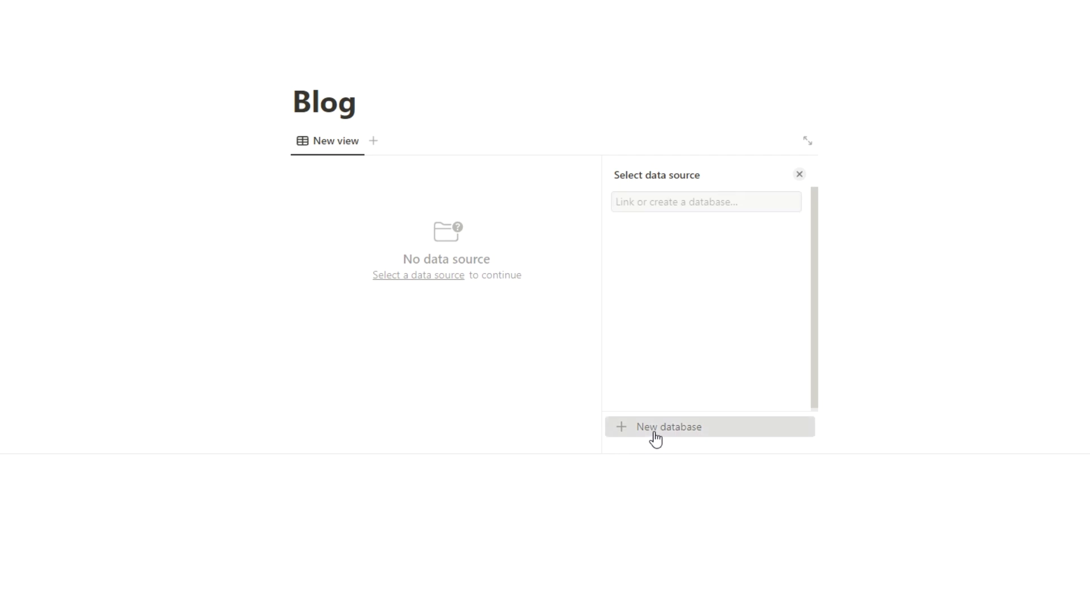
pyautogui.click(655, 437)
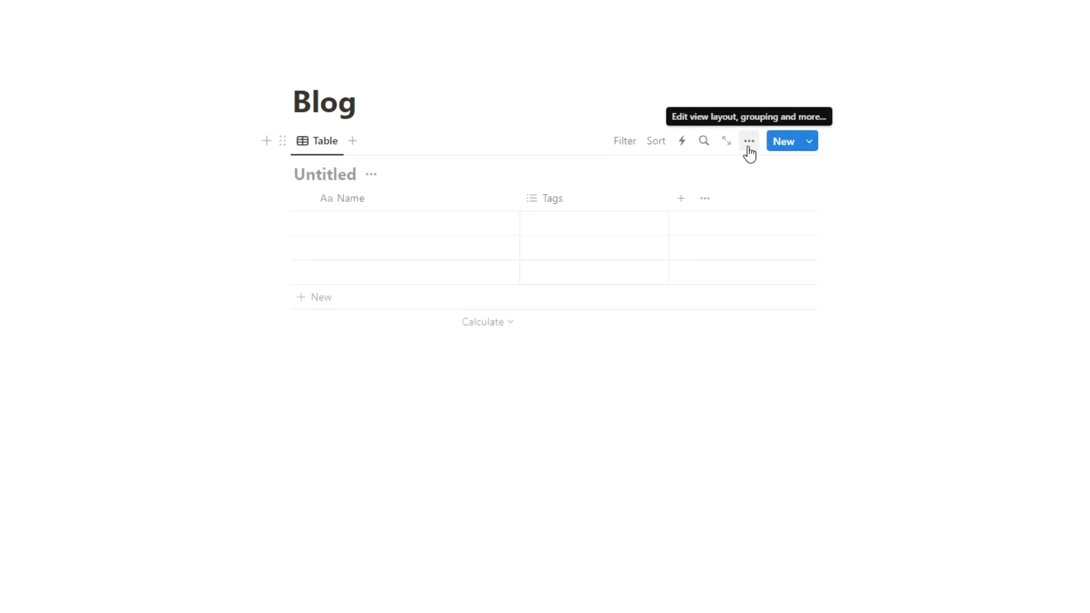
pyautogui.click(837, 142)
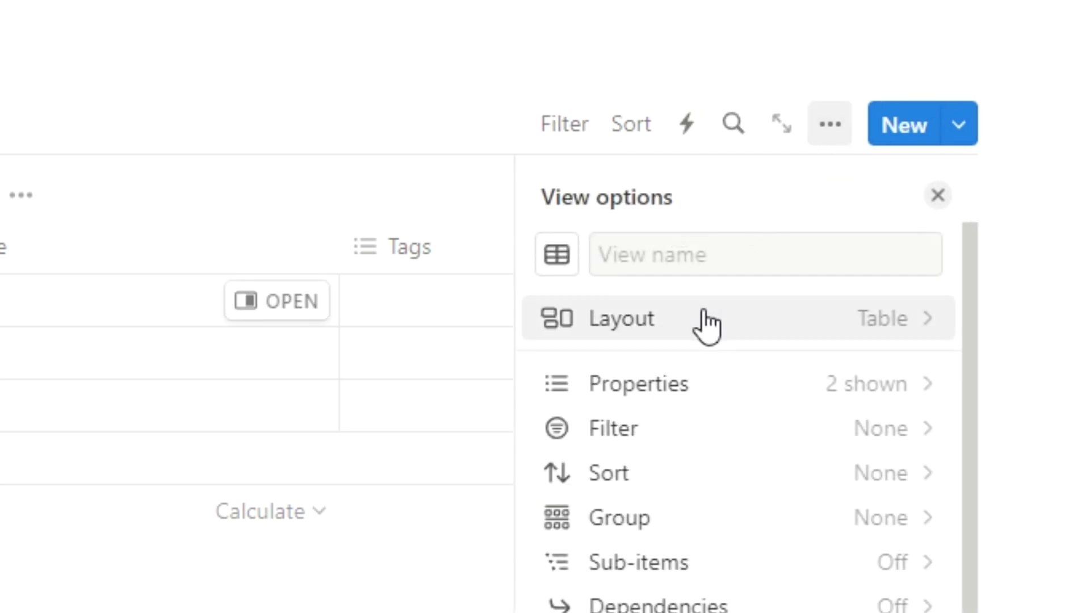
pyautogui.click(707, 323)
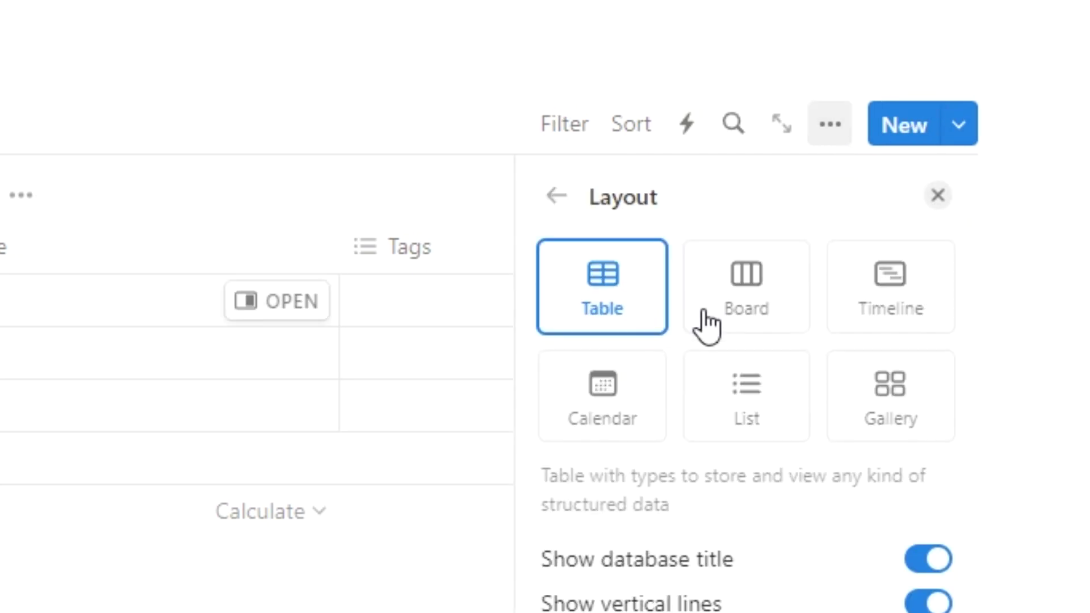
pyautogui.click(924, 420)
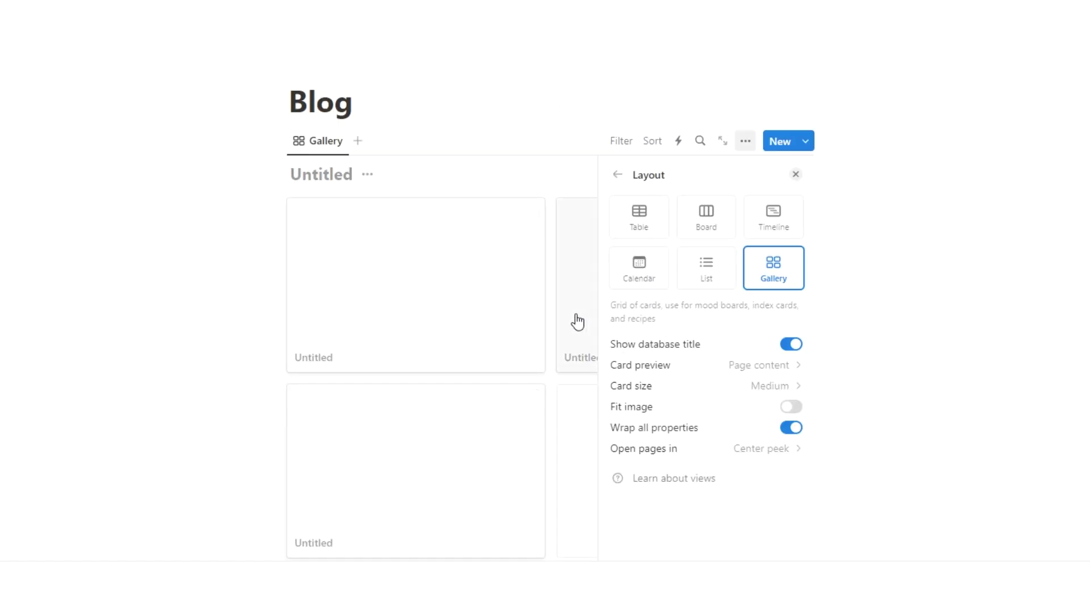
pyautogui.click(751, 385)
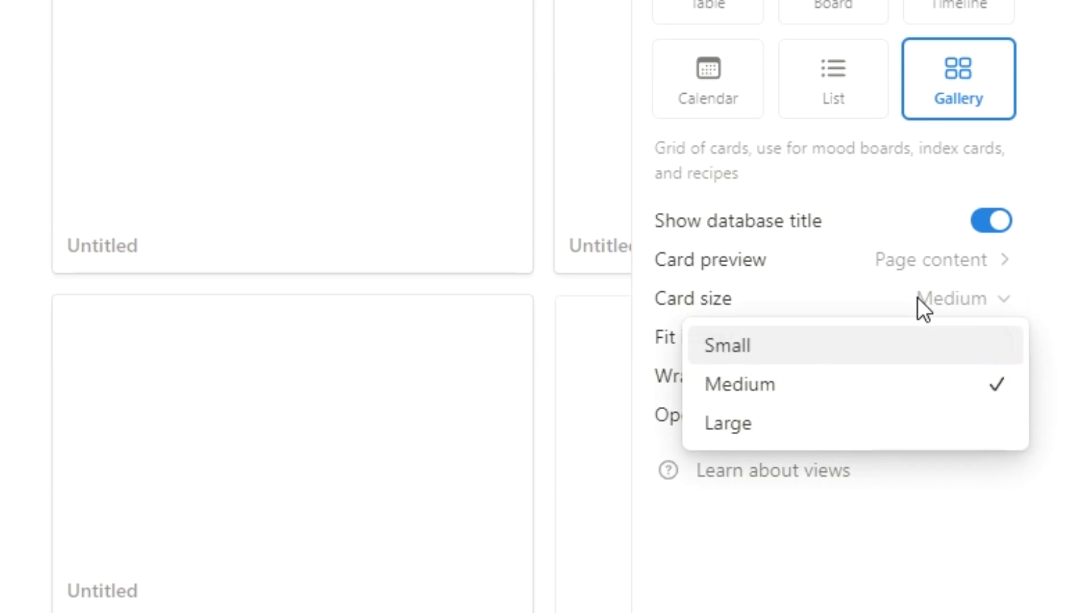
pyautogui.click(832, 360)
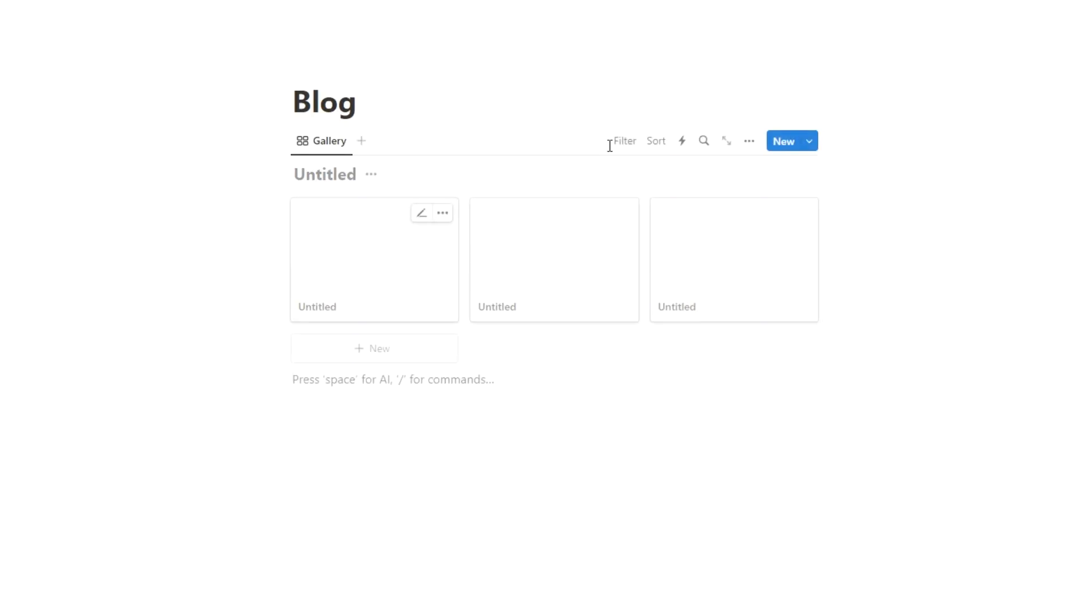
# Step: Name the gallery database "Blogs"
pyautogui.click(310, 179)
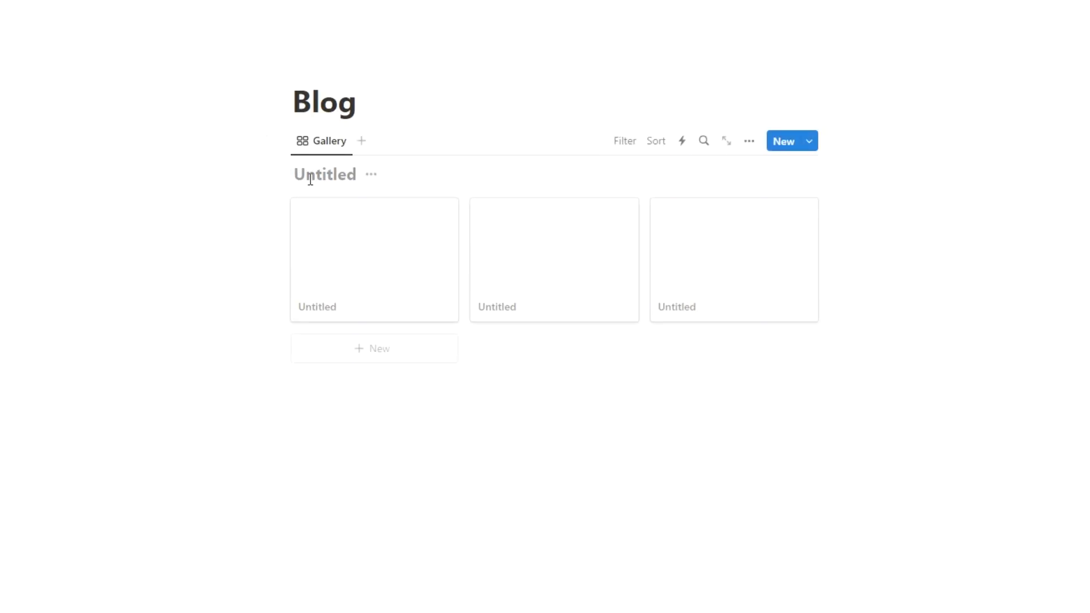
pyautogui.write('Blogs')
pyautogui.click(544, 520)
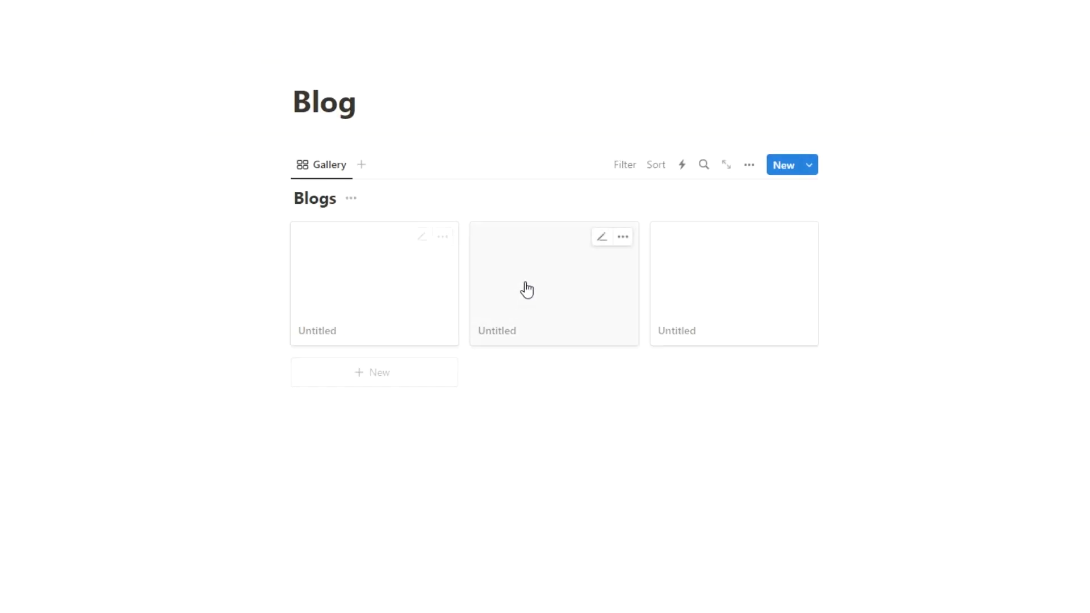
# Step: Open the first gallery card, enter the sample body text "vrgveoube erguerg" and close its page
pyautogui.click(413, 286)
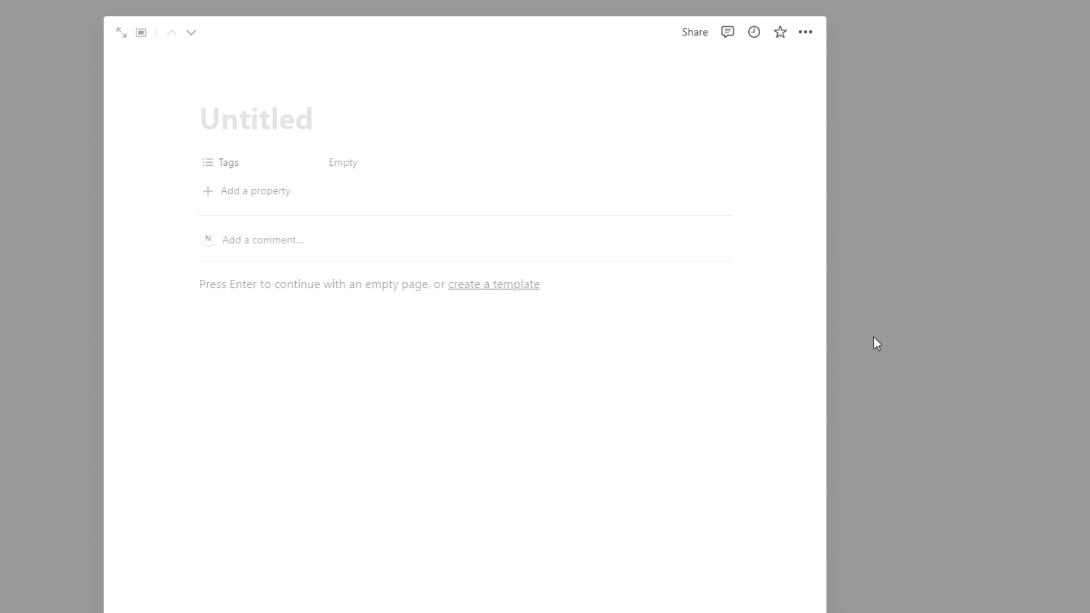
pyautogui.click(339, 371)
pyautogui.write('vrgveoube erguerg')
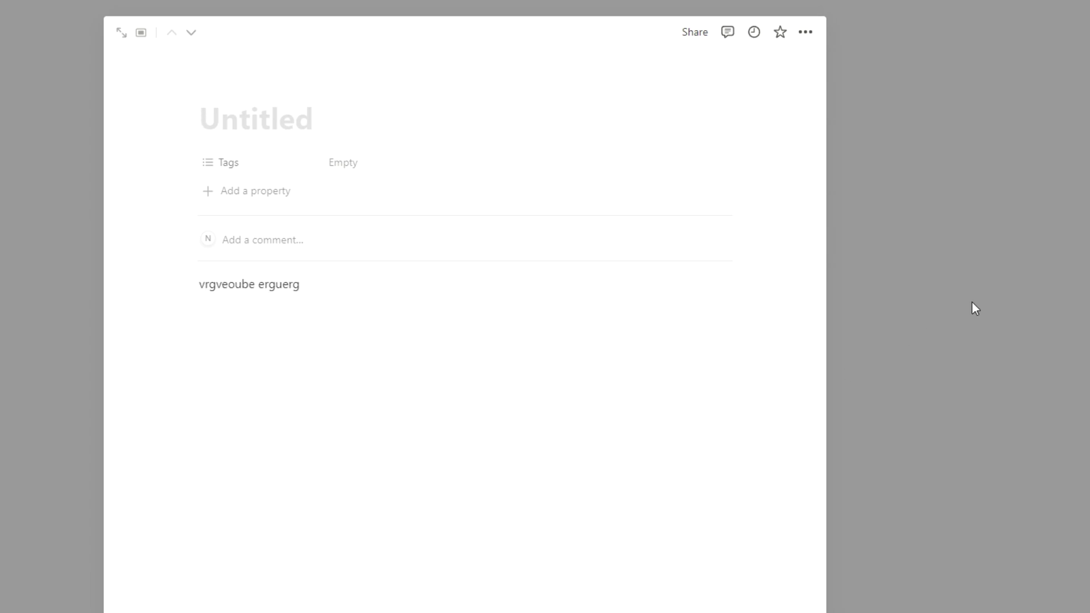
pyautogui.click(971, 302)
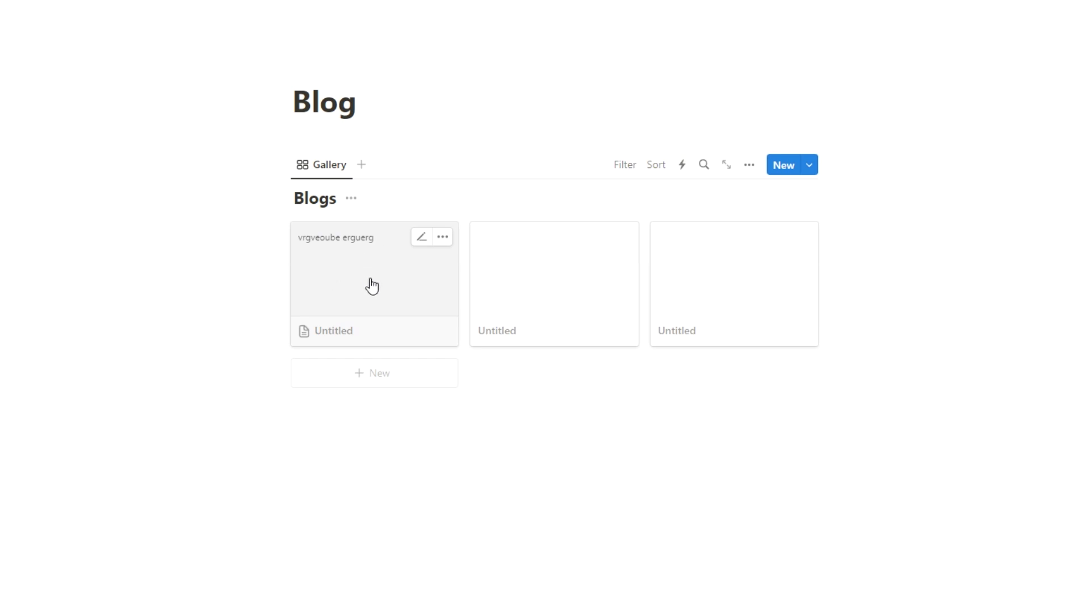
# Step: Delete the sample body text from the first gallery card's page and return to the gallery
pyautogui.click(381, 277)
pyautogui.click(331, 295)
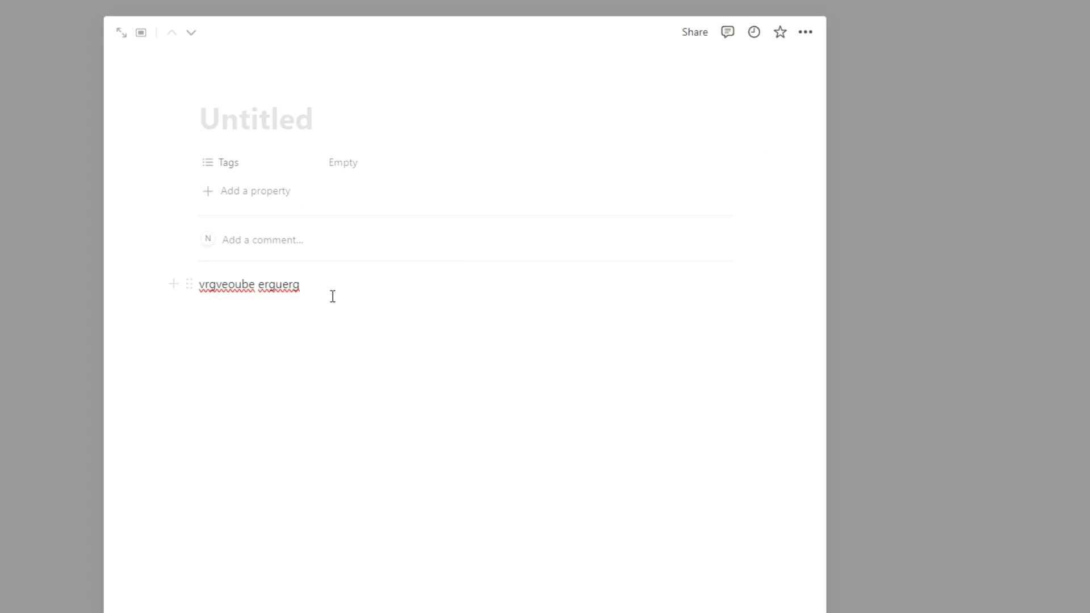
pyautogui.moveTo(331, 295); pyautogui.dragTo(187, 292)
pyautogui.press('BackSpace')
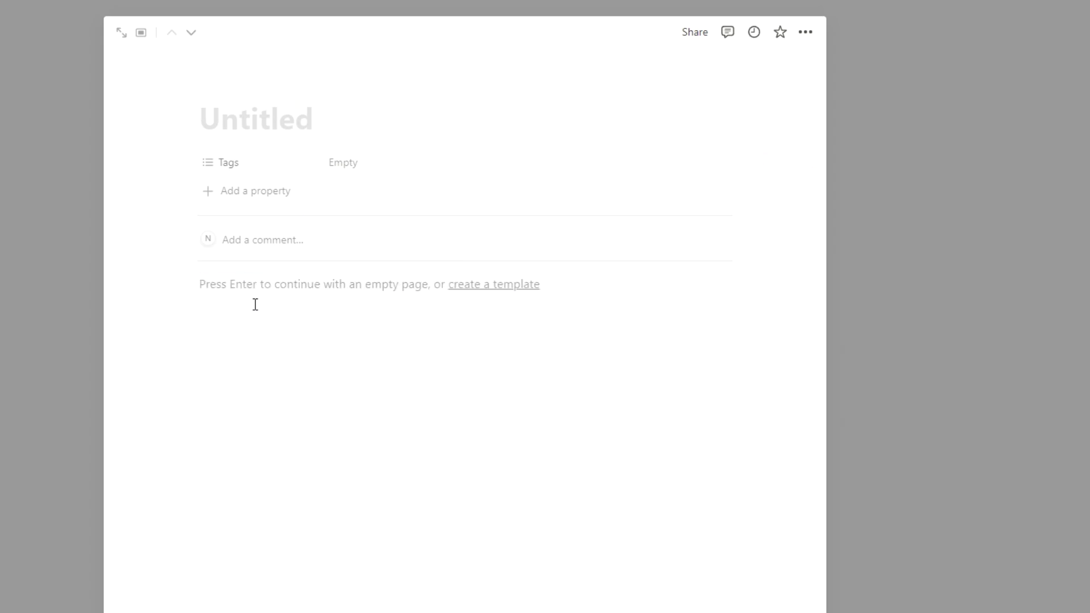
pyautogui.click(870, 280)
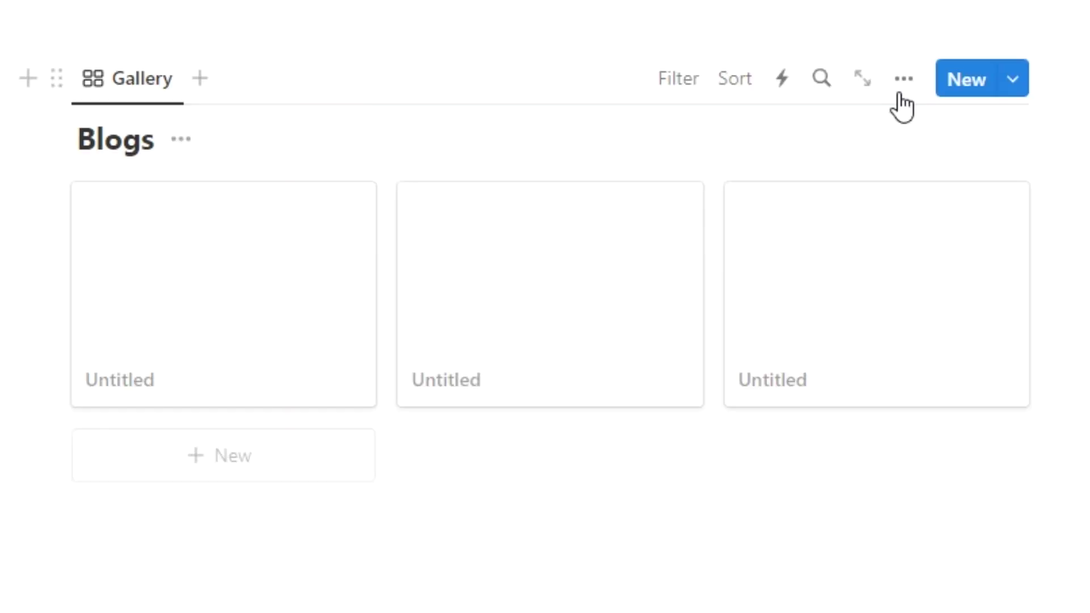
# Step: Set the Blogs gallery's card preview to the page cover
pyautogui.click(900, 85)
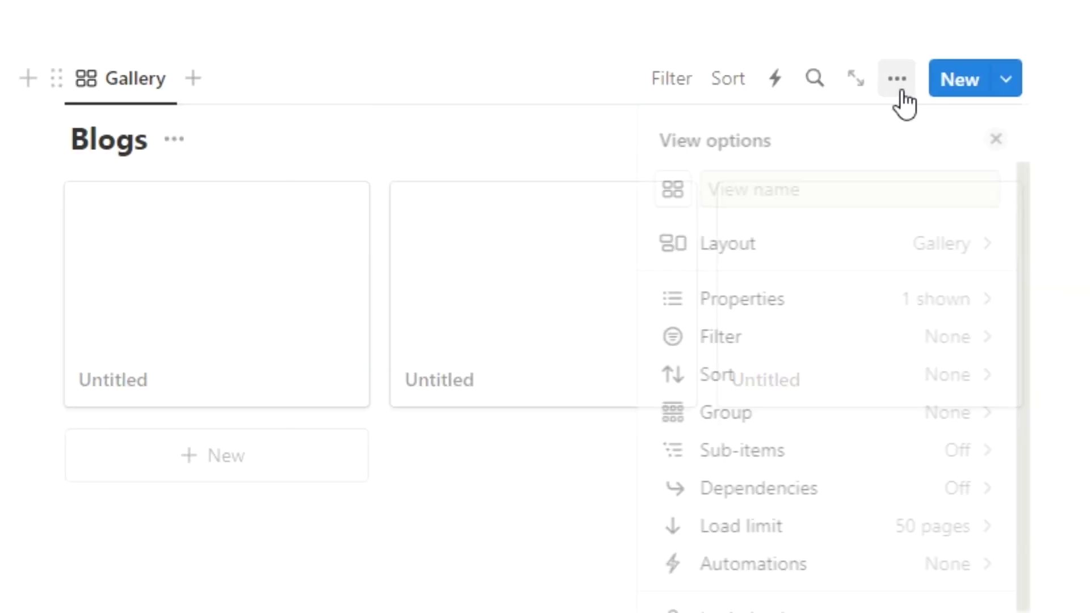
pyautogui.click(814, 250)
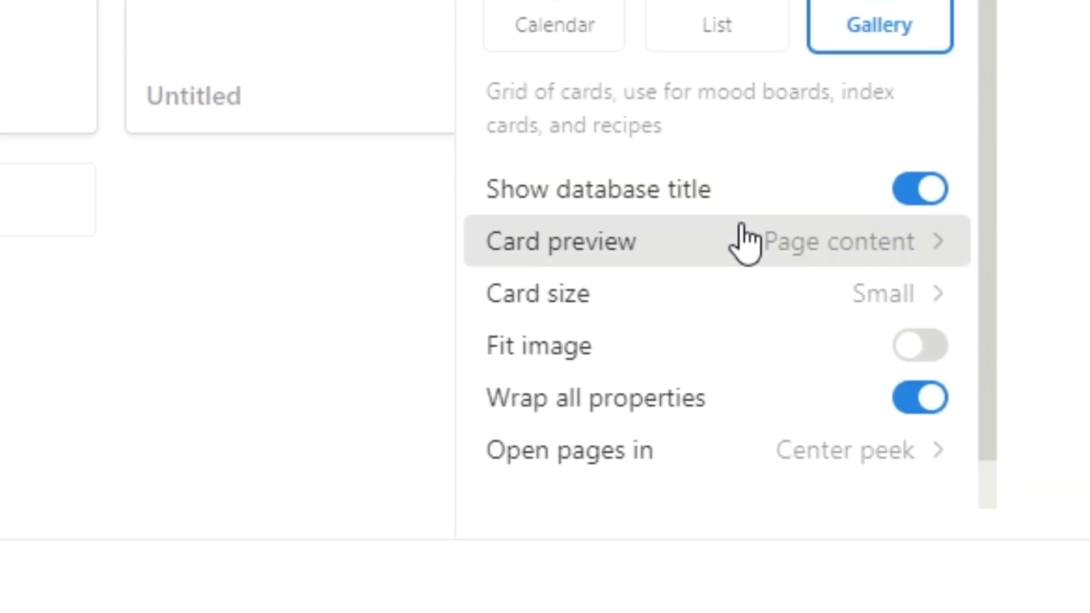
pyautogui.click(741, 241)
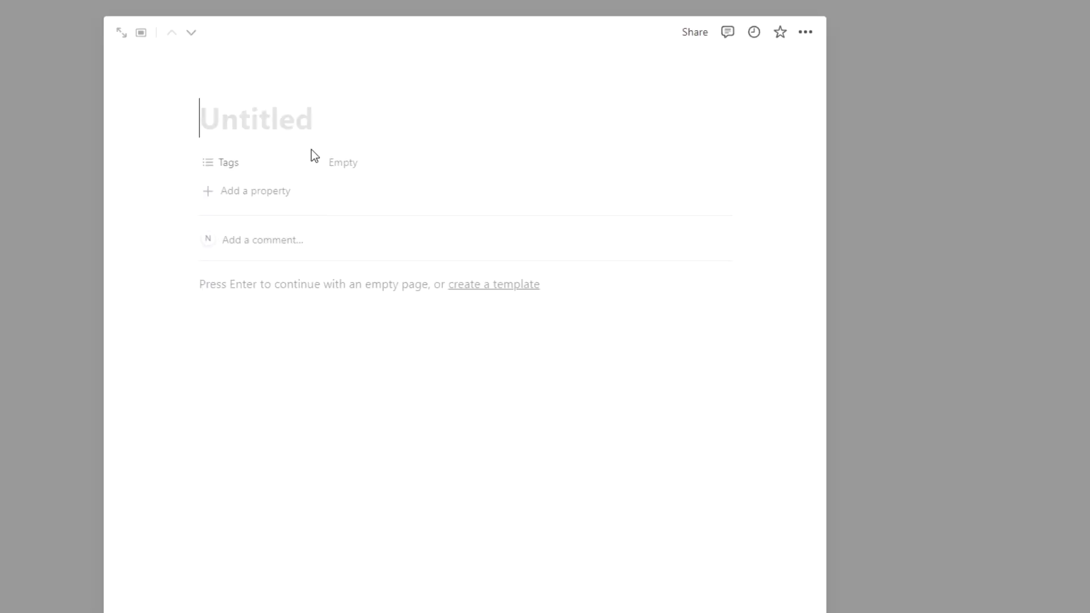
# Step: Add a cover to the first card's page and change it to the NASA Archive image of Earth
pyautogui.click(322, 87)
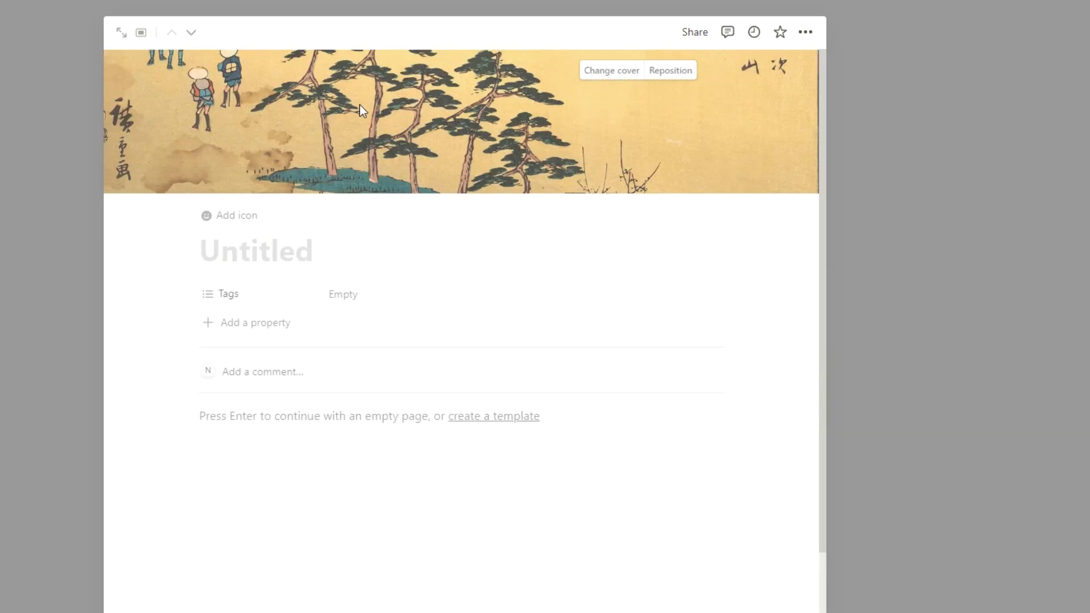
pyautogui.click(613, 70)
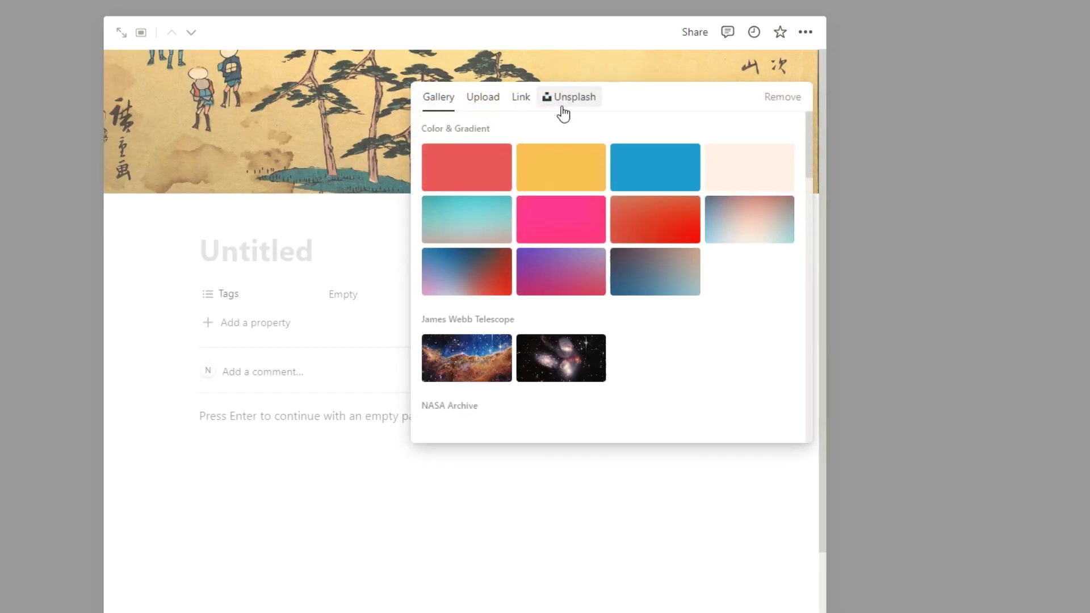
pyautogui.scroll(-4, 500, 193)
pyautogui.click(476, 233)
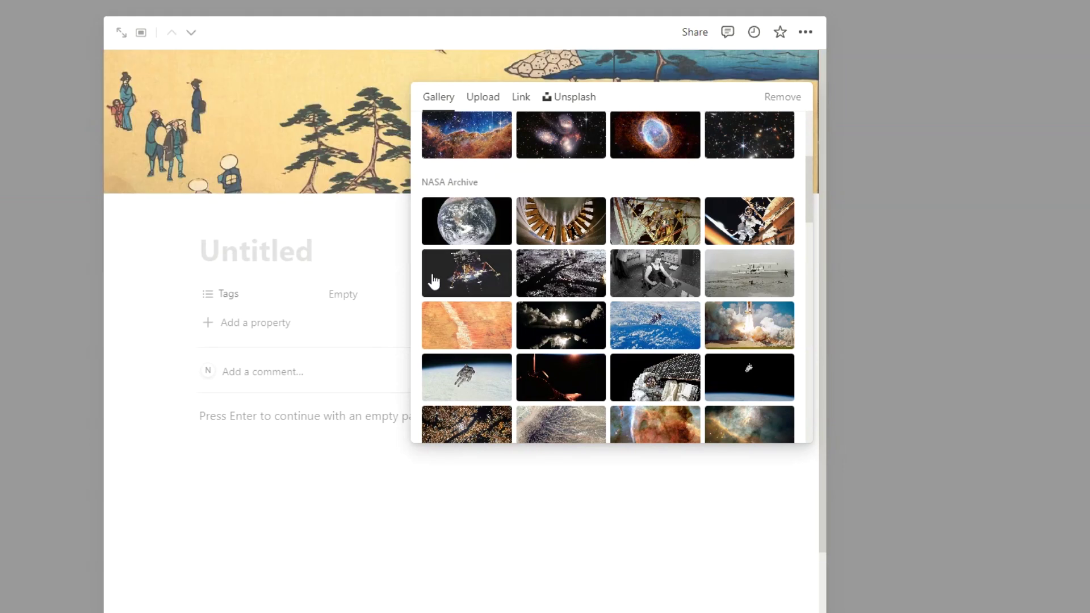
# Step: Title the page with the Earth cover "Is space real?" and return to the gallery
pyautogui.click(315, 252)
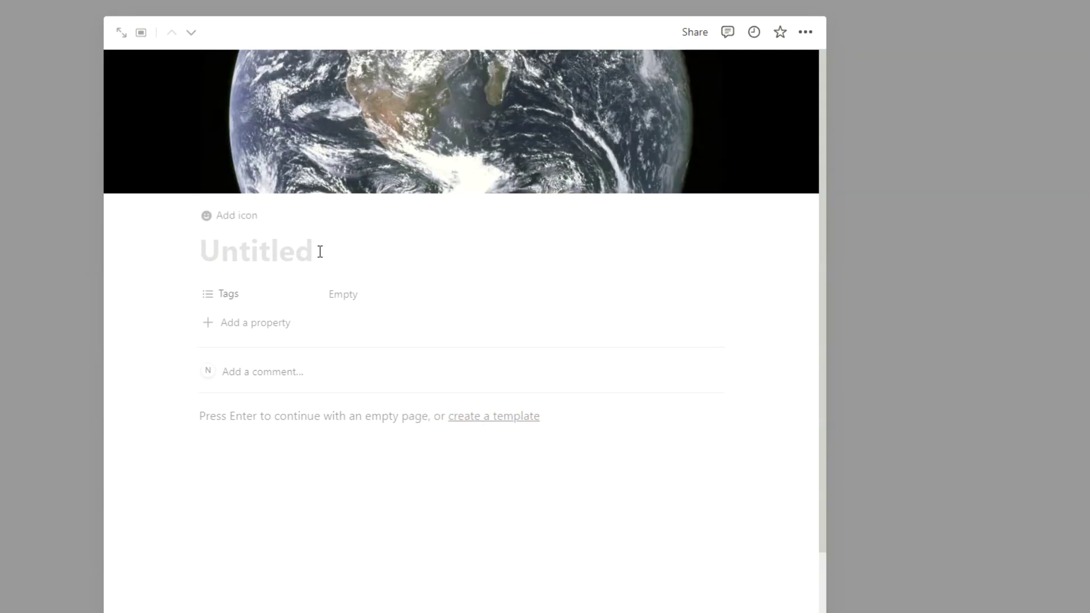
pyautogui.write('Is space real?')
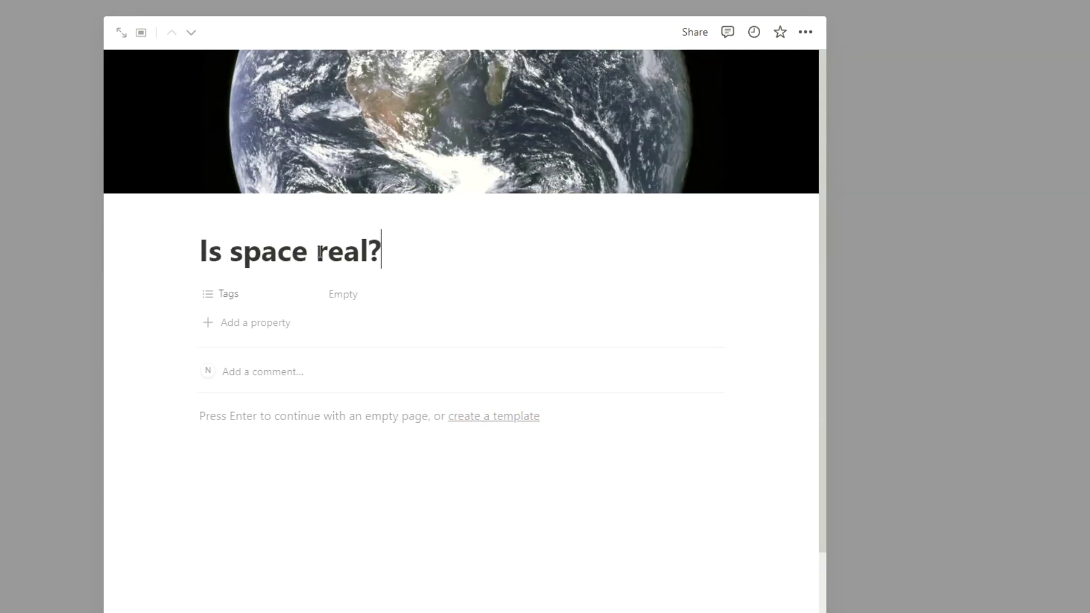
pyautogui.click(860, 227)
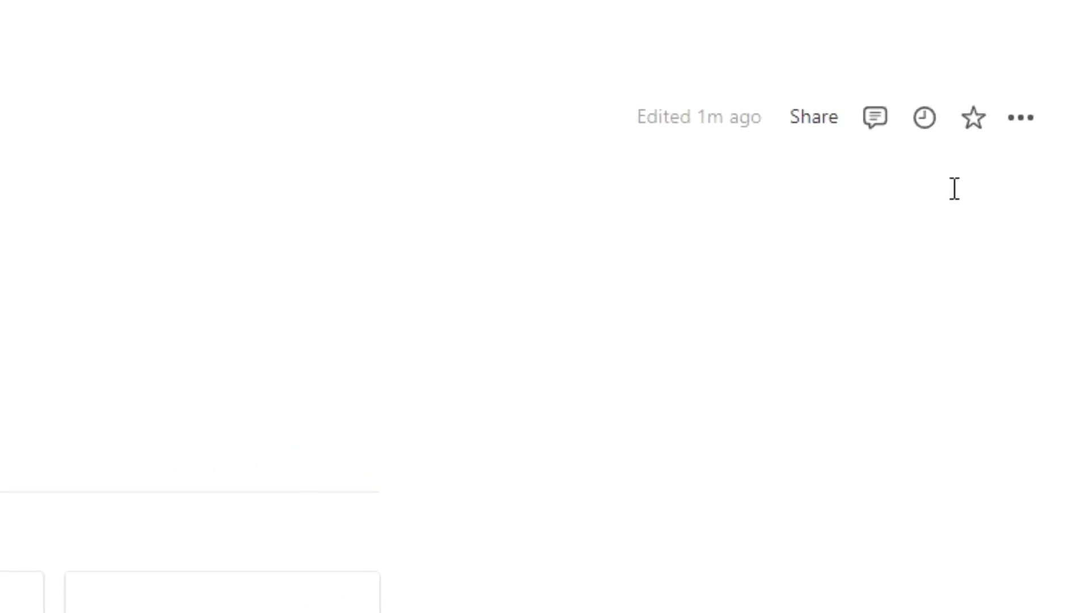
# Step: Try the full-width setting on the Blog page and switch it back off
pyautogui.click(1021, 126)
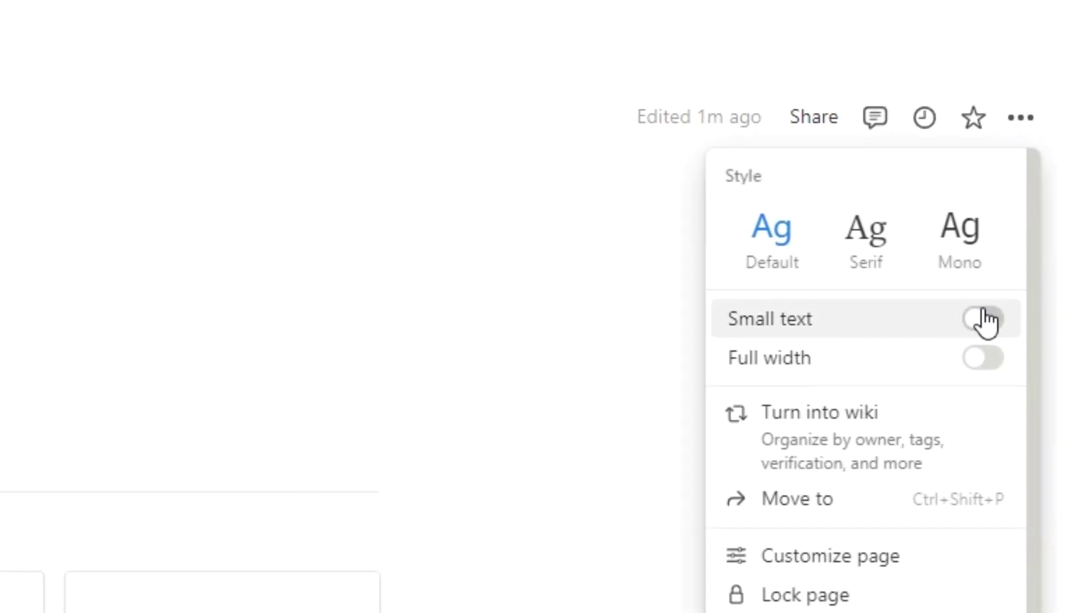
pyautogui.click(981, 358)
pyautogui.click(1065, 130)
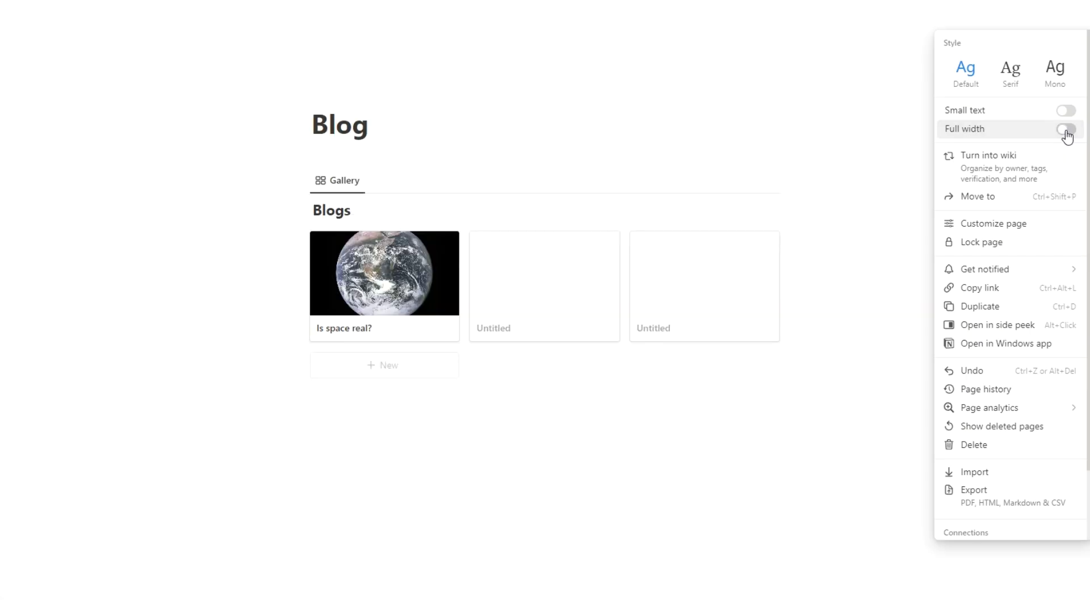
pyautogui.click(515, 496)
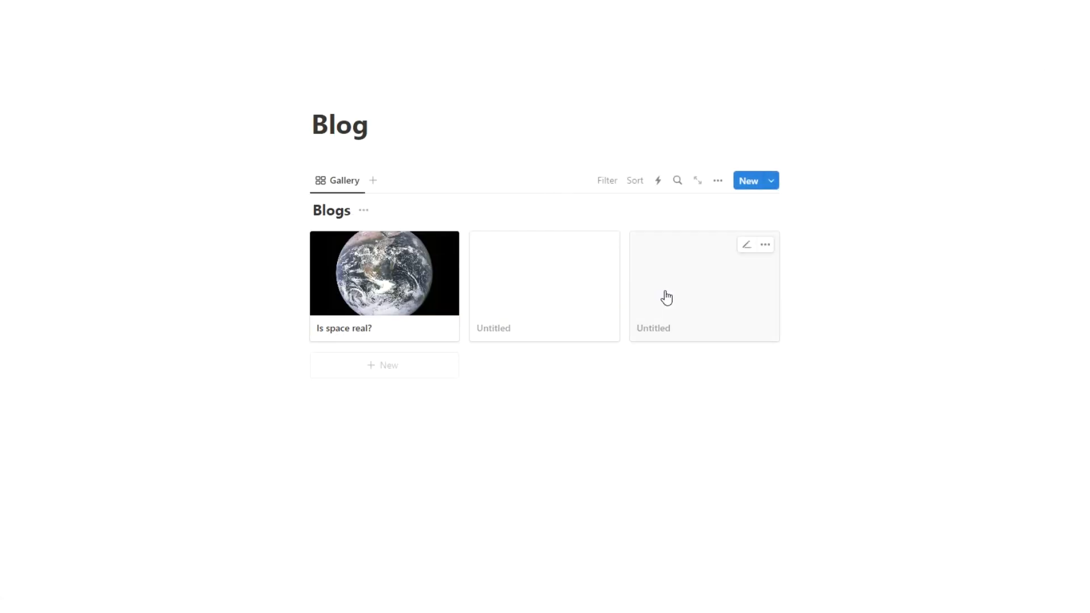
# Step: Open the second gallery card and add a cover to its page
pyautogui.click(520, 300)
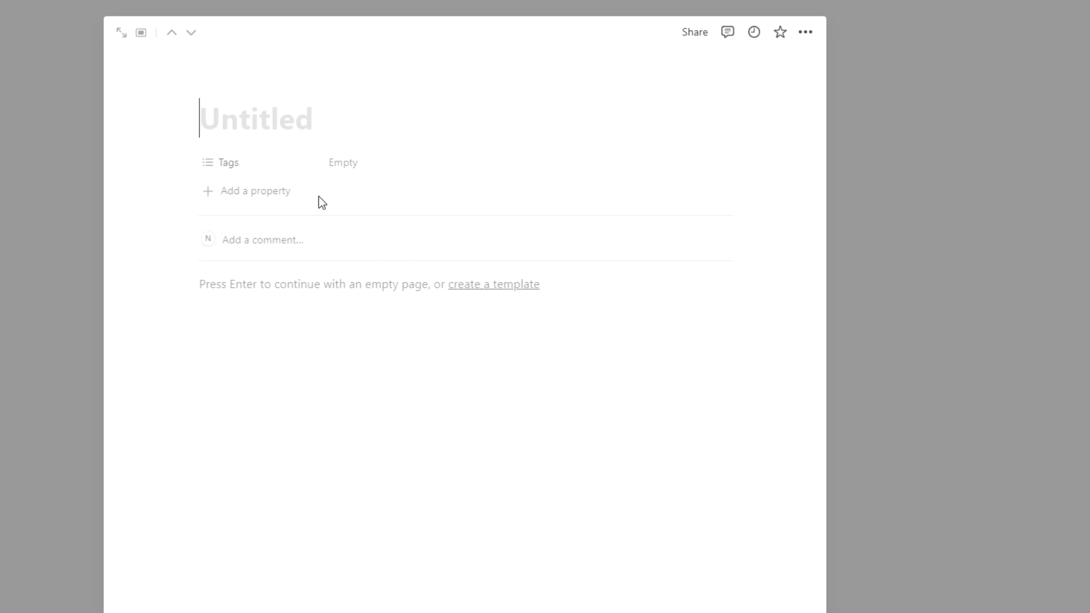
pyautogui.click(310, 84)
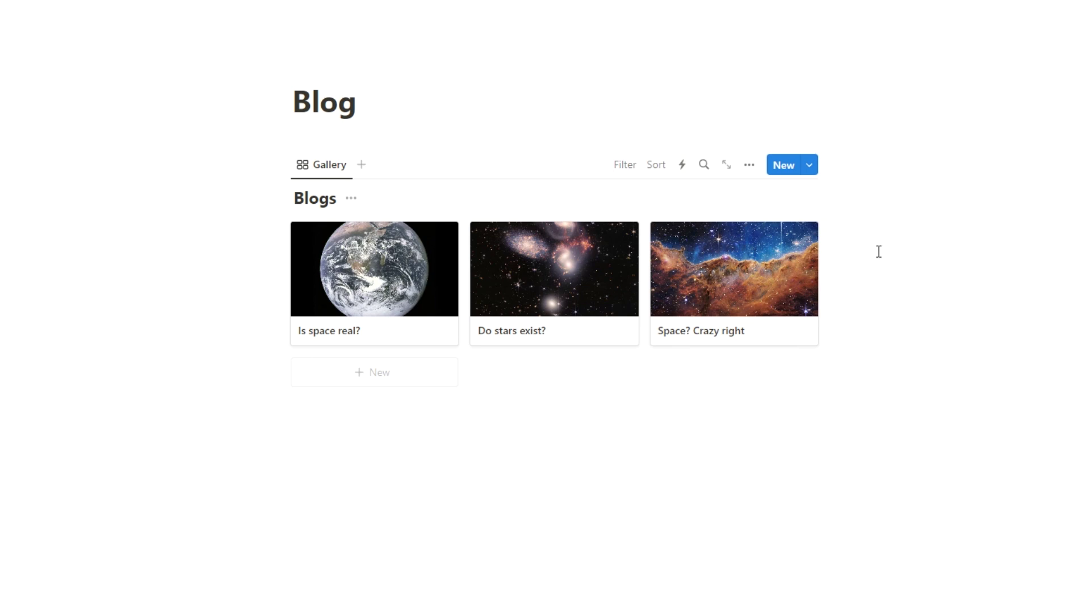
# Step: Compare the Serif and Mono font styles on the Blog page and keep Mono
pyautogui.click(1013, 132)
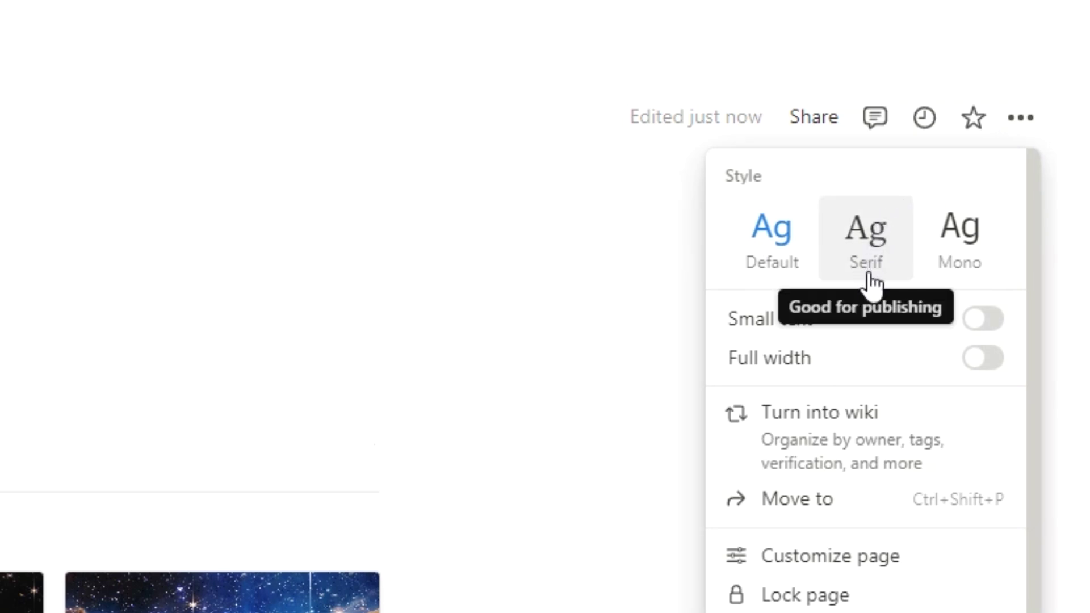
pyautogui.click(900, 266)
pyautogui.click(979, 249)
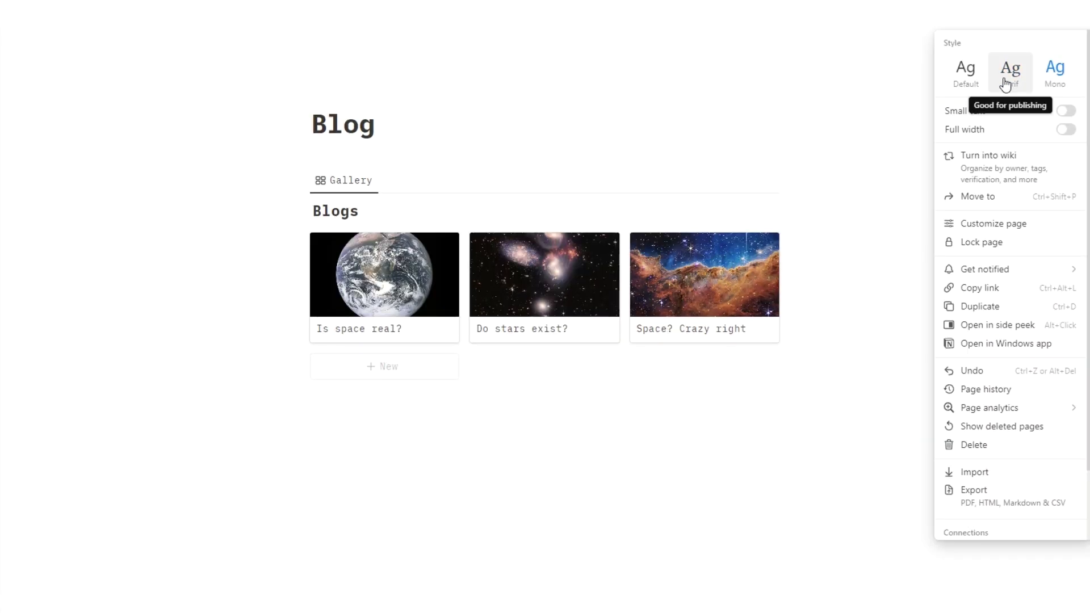
pyautogui.click(1005, 84)
pyautogui.click(1056, 79)
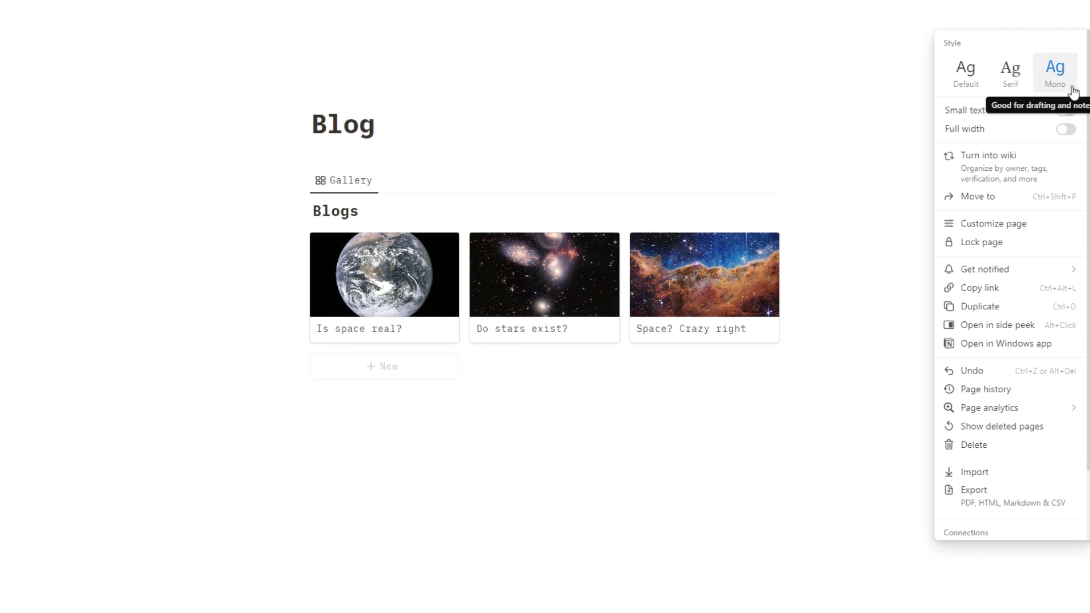
pyautogui.click(1066, 129)
pyautogui.click(415, 455)
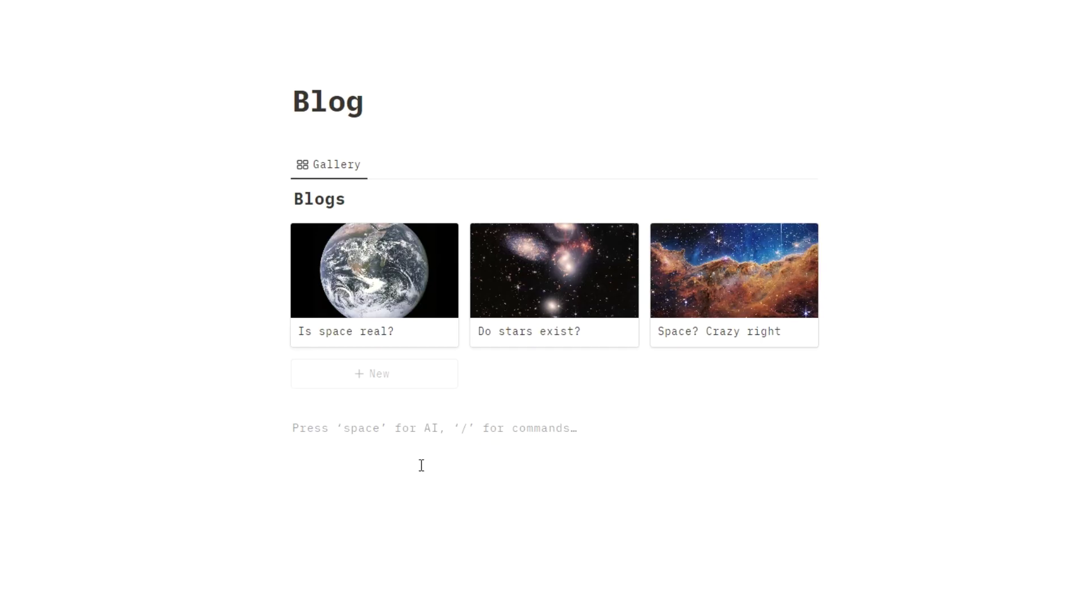
# Step: Open the "Is space real?" card, tag it with a new "Featured" option, and close the page
pyautogui.click(362, 302)
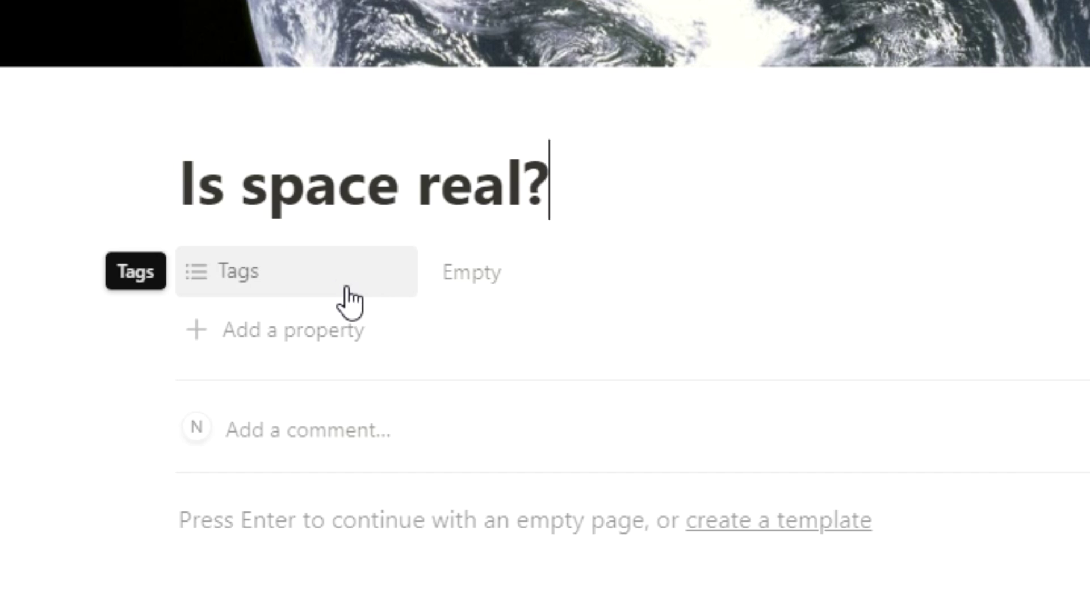
pyautogui.click(464, 275)
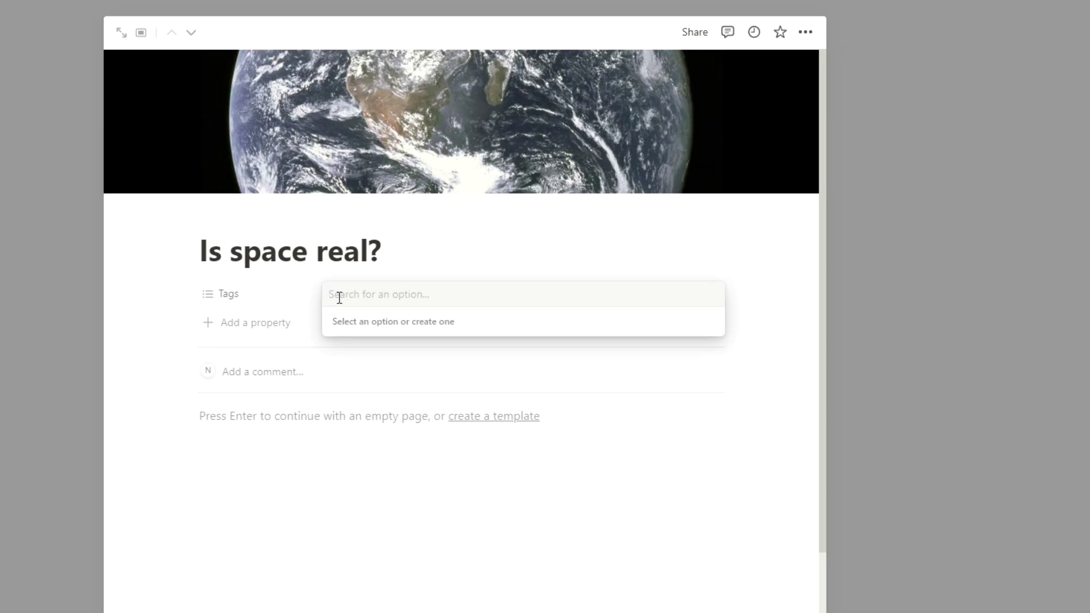
pyautogui.write('Featured')
pyautogui.press('Return')
pyautogui.click(898, 319)
pyautogui.click(898, 319)
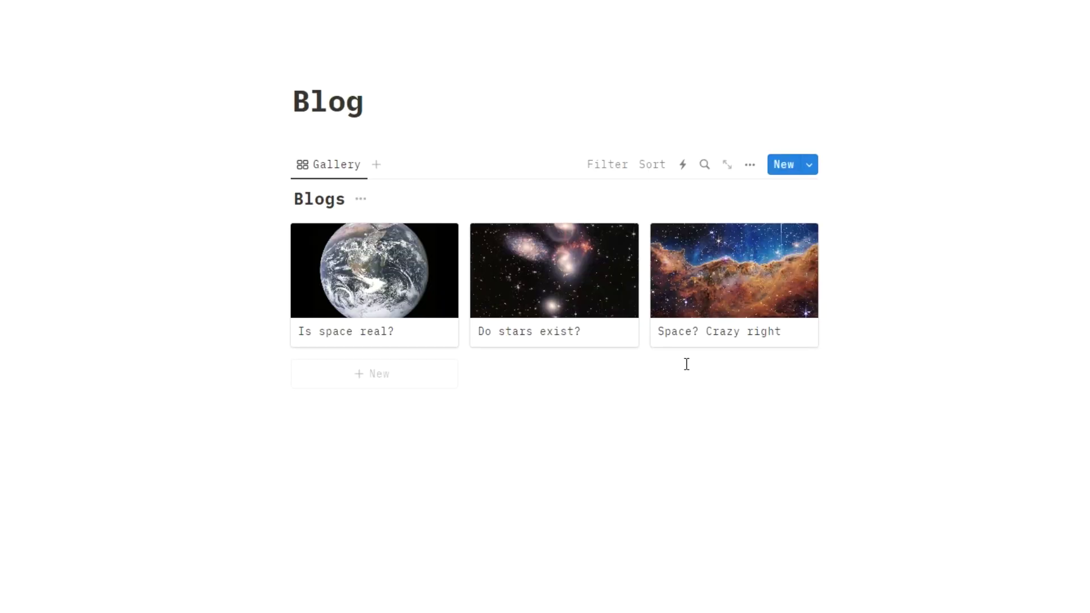
# Step: Insert a linked view of the Blogs database directly below the Blog title, copying its existing Gallery view
pyautogui.click(381, 101)
pyautogui.press('Return')
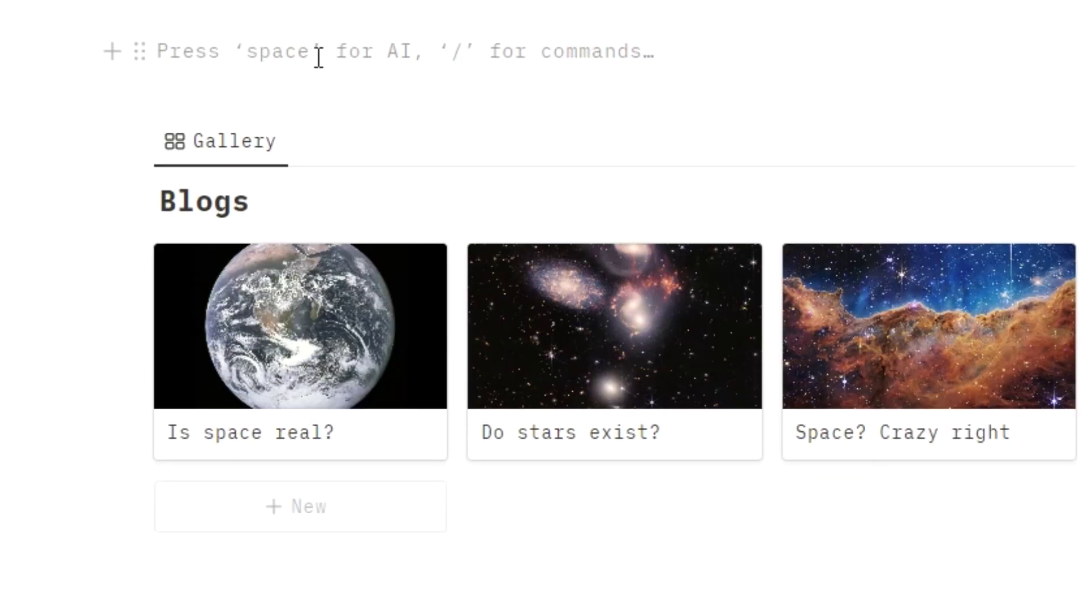
pyautogui.write('/data')
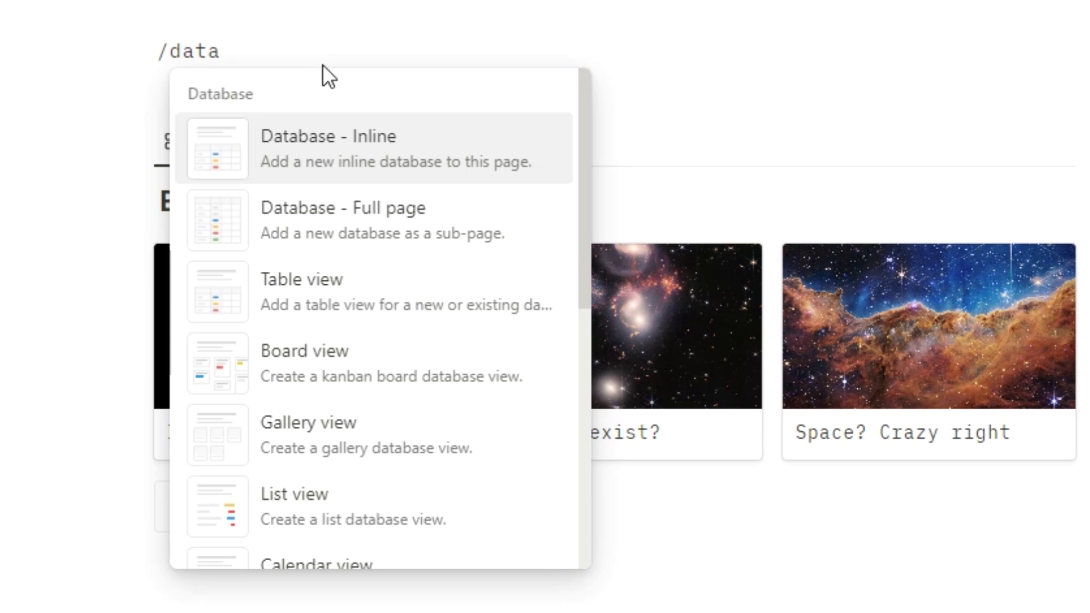
pyautogui.click(360, 300)
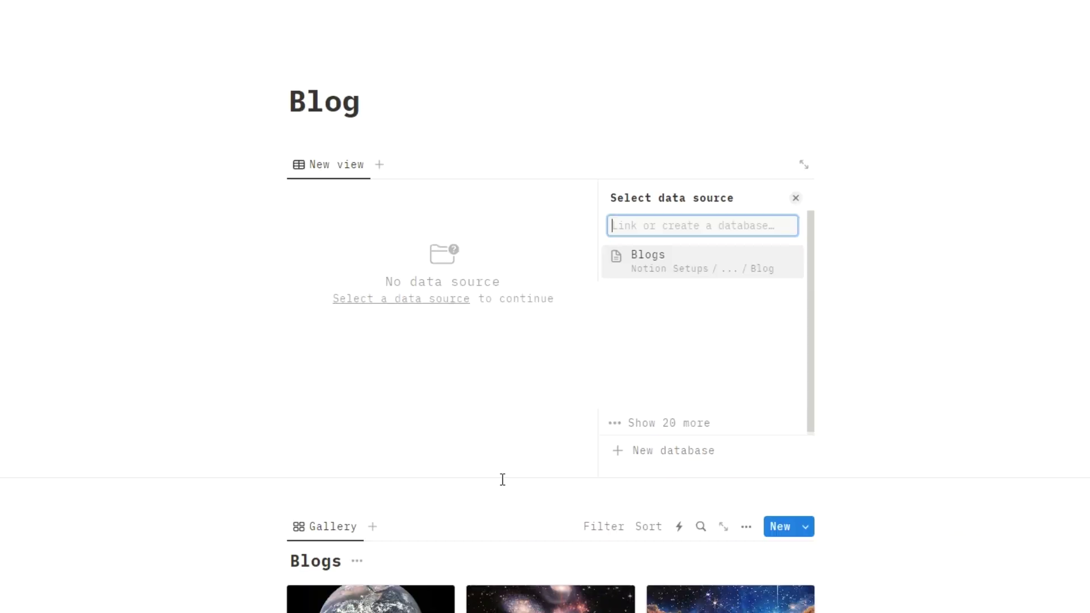
pyautogui.click(688, 267)
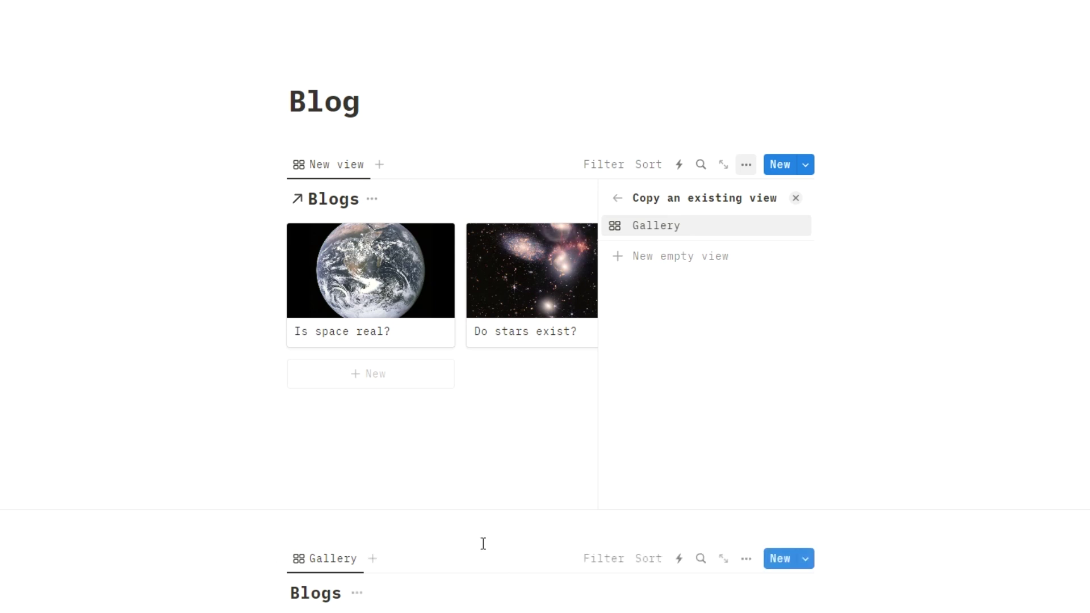
pyautogui.click(701, 225)
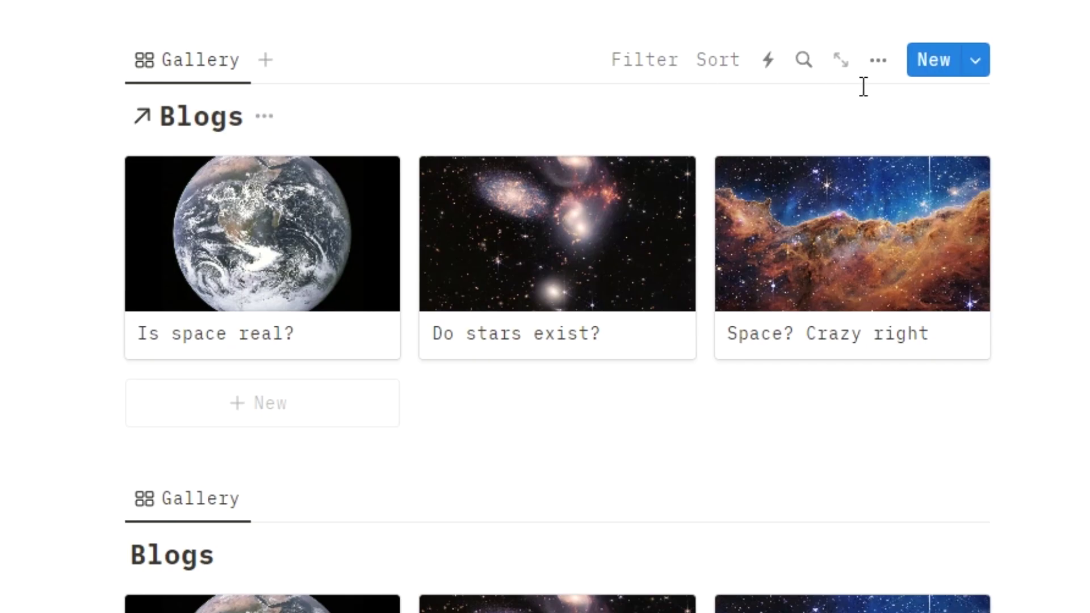
# Step: Hide the database title in the upper linked gallery's layout
pyautogui.click(878, 74)
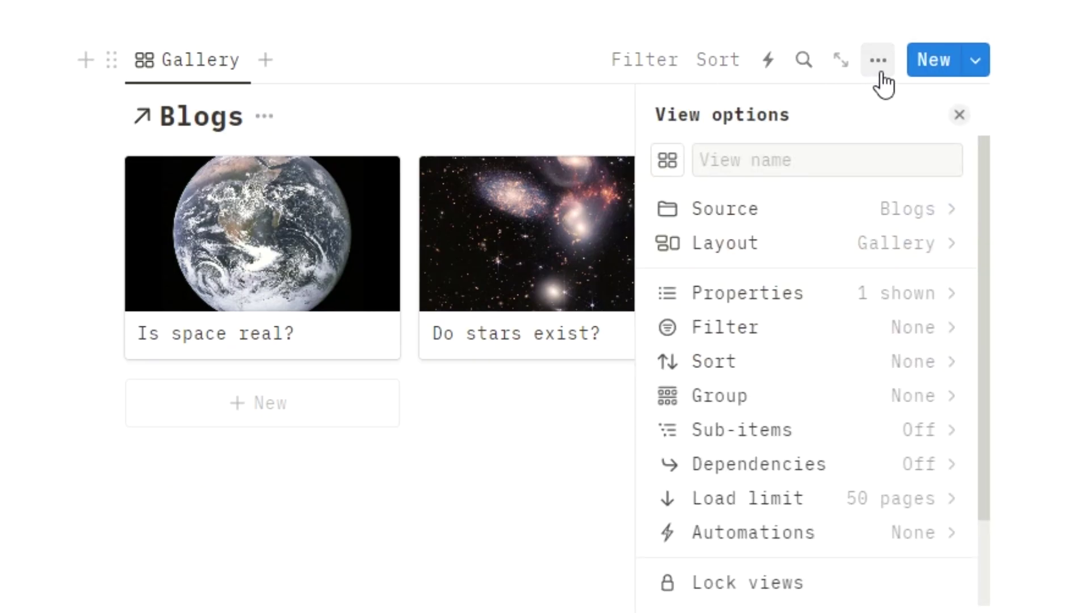
pyautogui.click(827, 248)
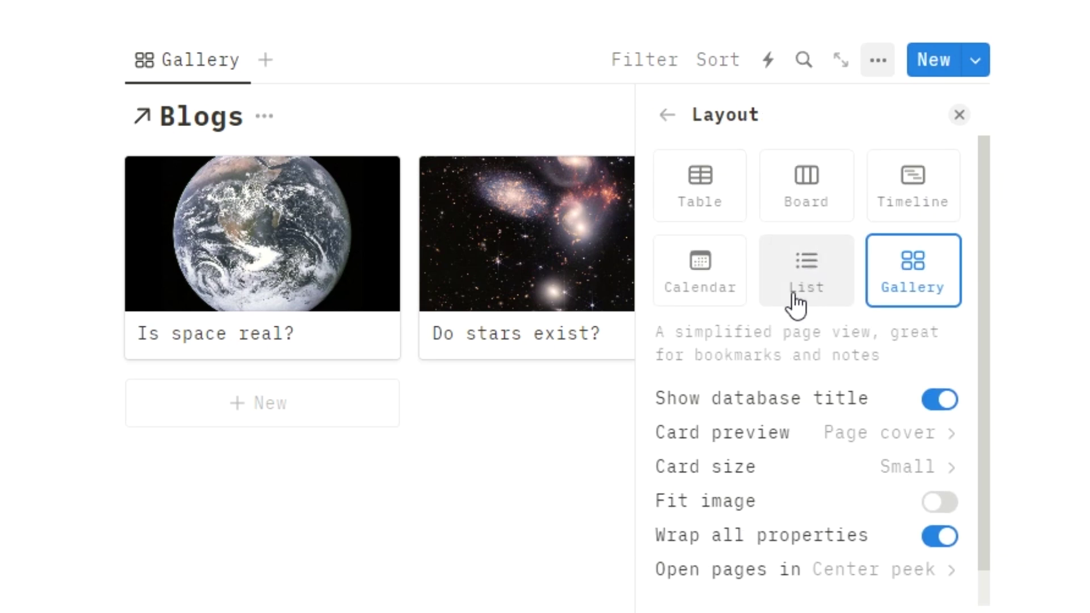
pyautogui.click(944, 423)
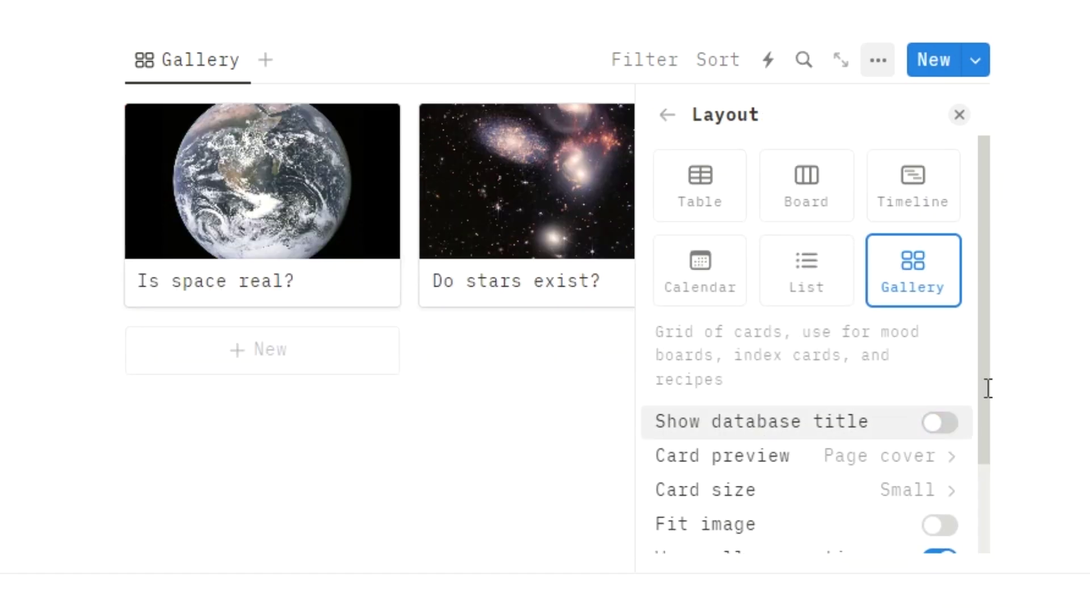
pyautogui.press('Escape')
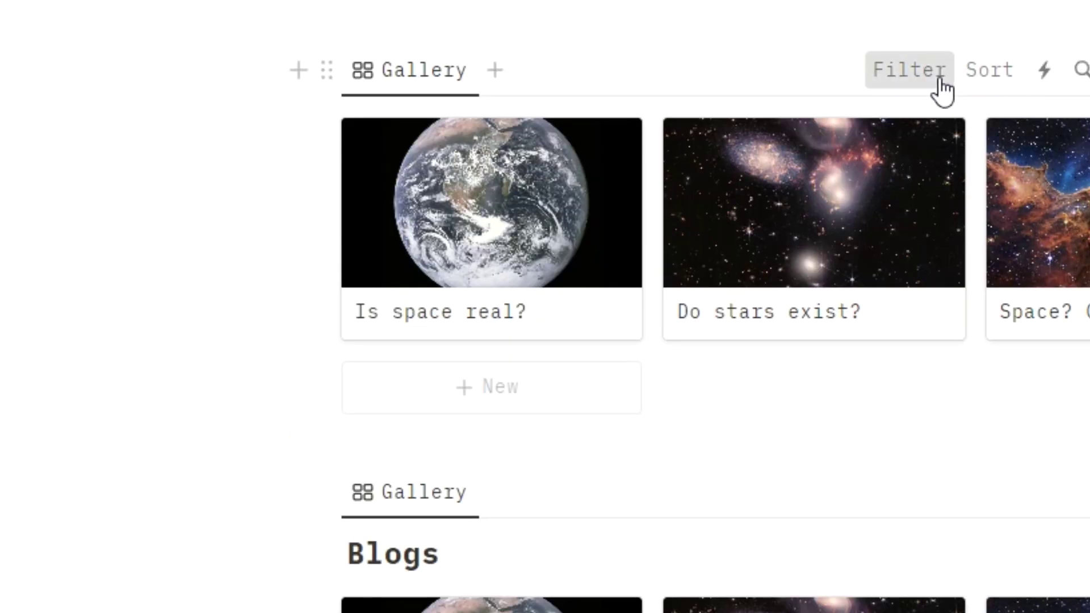
# Step: Add an advanced filter to the upper gallery showing only pages whose Tags contain "Featured"
pyautogui.click(940, 82)
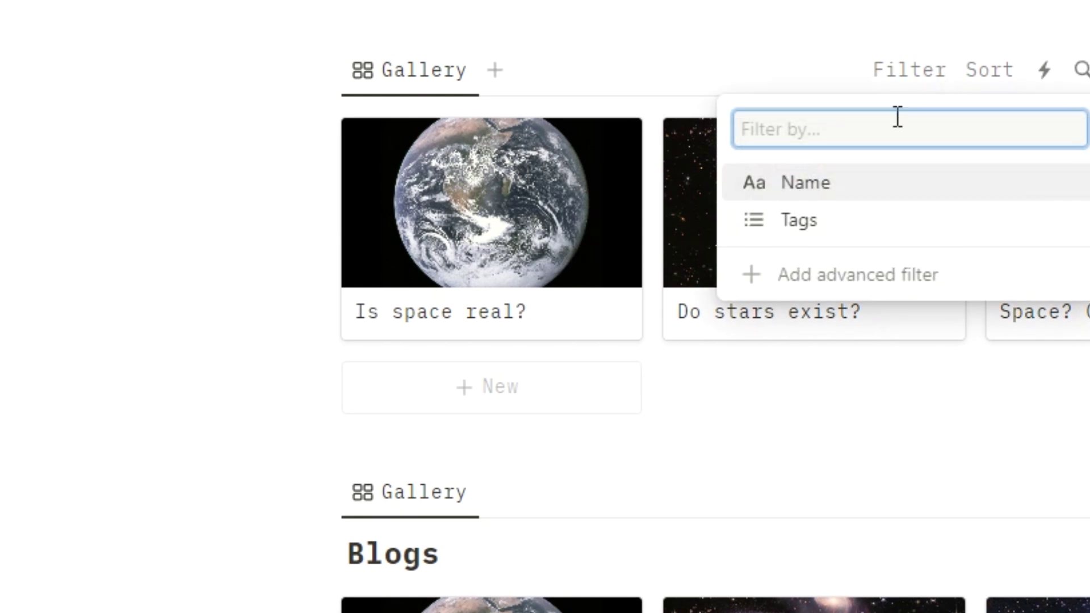
pyautogui.click(849, 288)
pyautogui.click(260, 240)
pyautogui.click(188, 385)
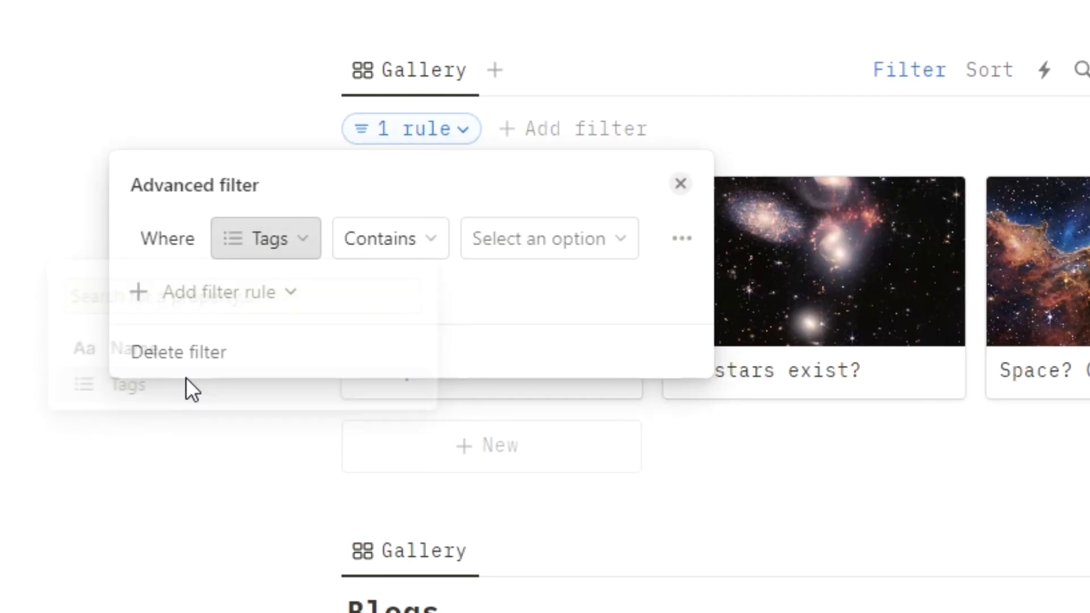
pyautogui.click(626, 267)
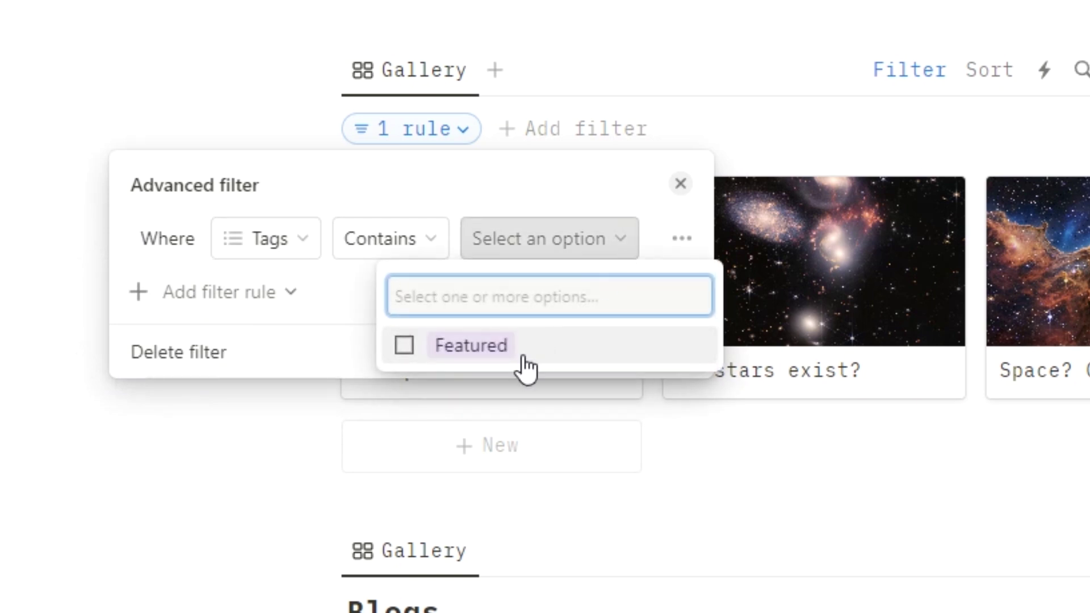
pyautogui.click(518, 349)
pyautogui.click(151, 606)
pyautogui.click(191, 464)
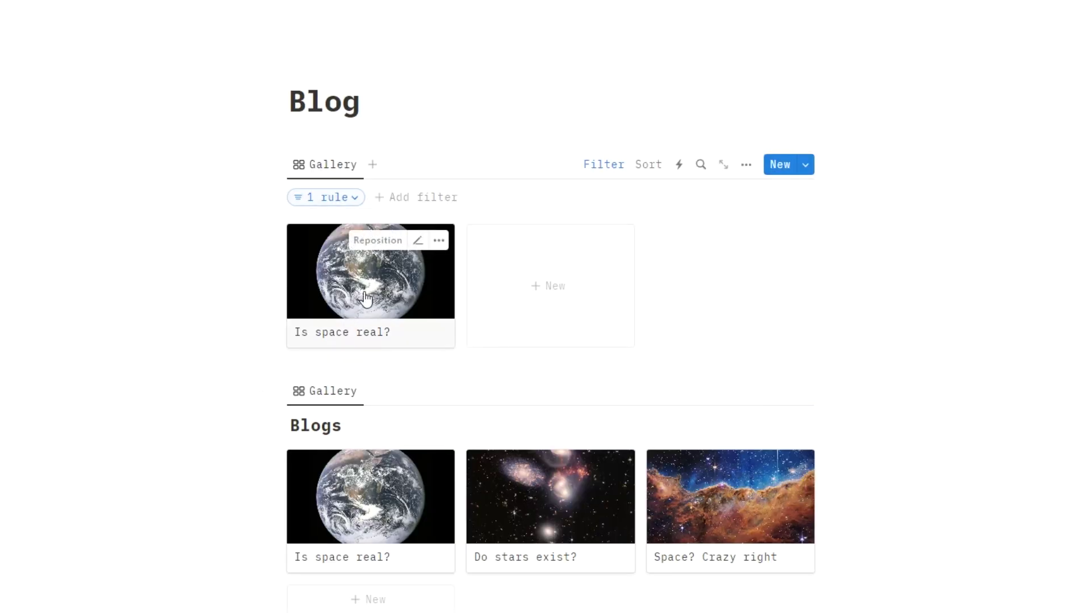
# Step: Increase the card size in the filtered gallery's layout so that two cards fit per row
pyautogui.click(746, 170)
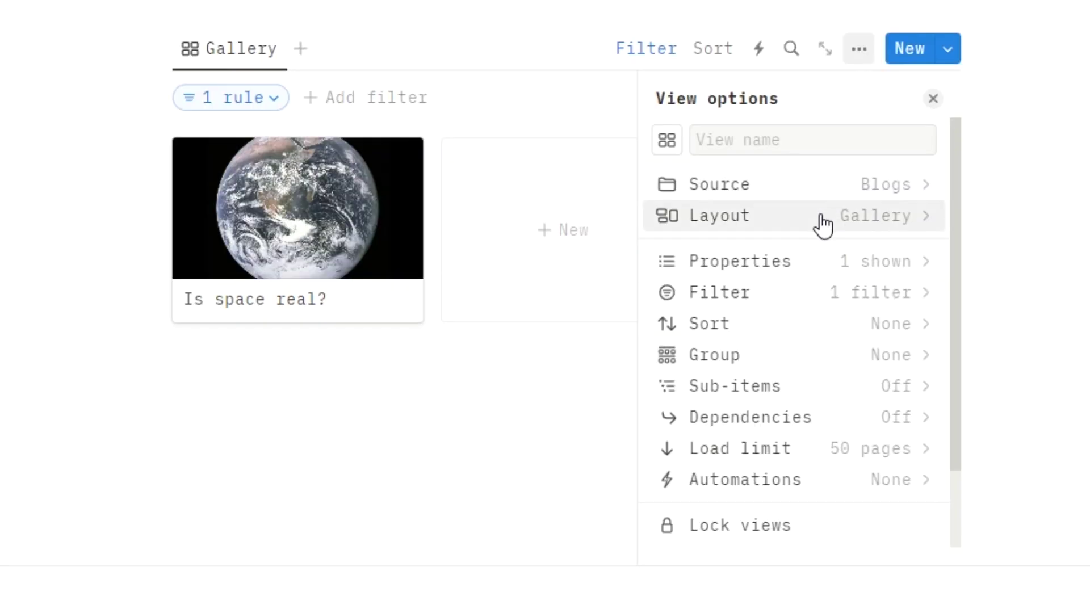
pyautogui.click(821, 226)
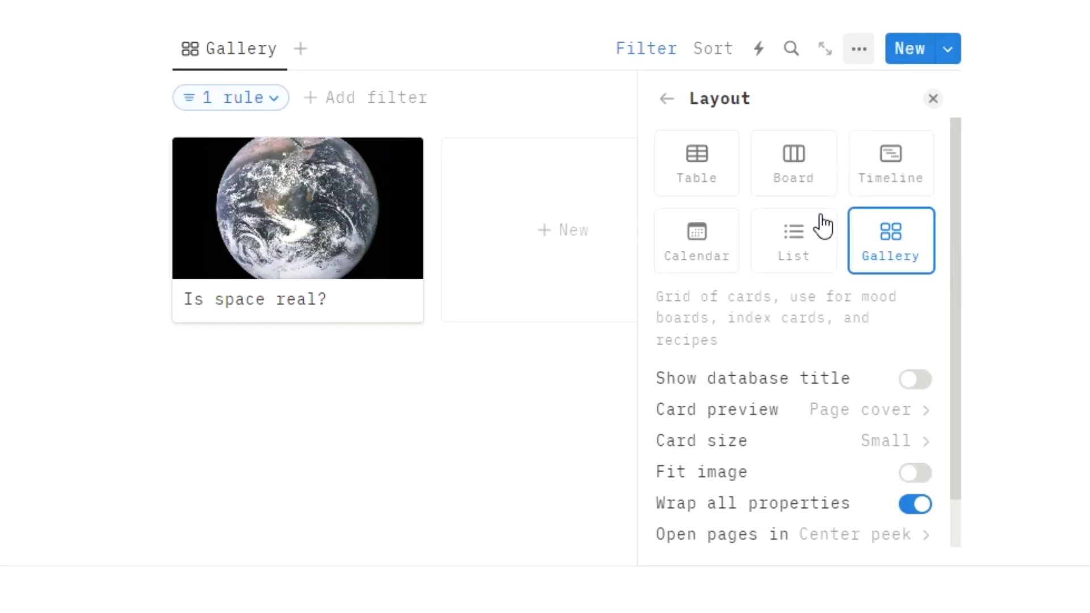
pyautogui.click(754, 448)
pyautogui.click(740, 546)
pyautogui.press('Escape')
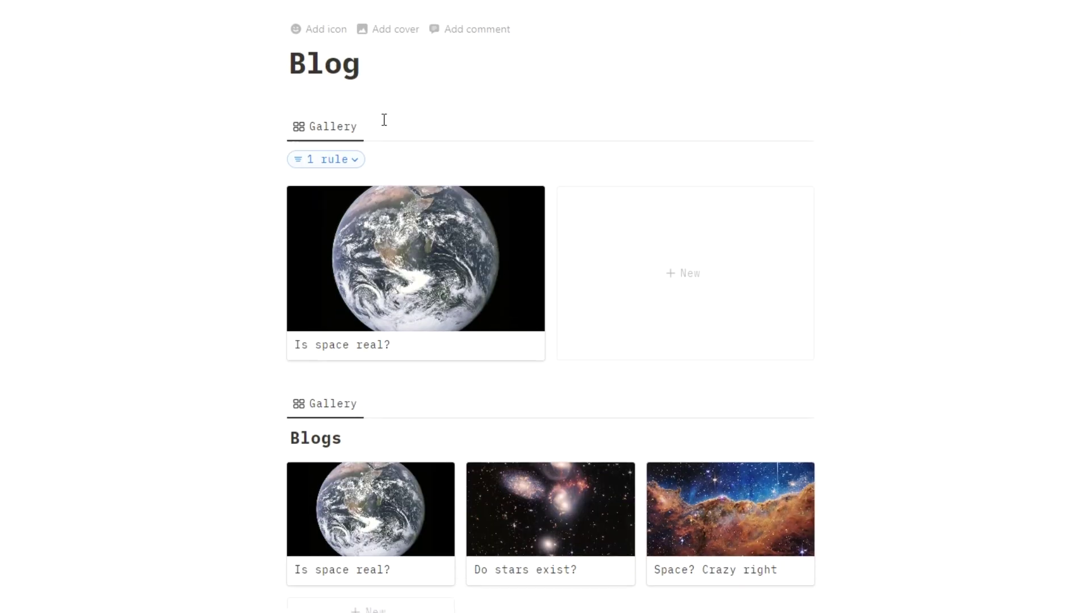
# Step: Add the placeholder text "fewrgwev" below the Blog title and move it down beneath the empty line
pyautogui.scroll(1, 384, 119)
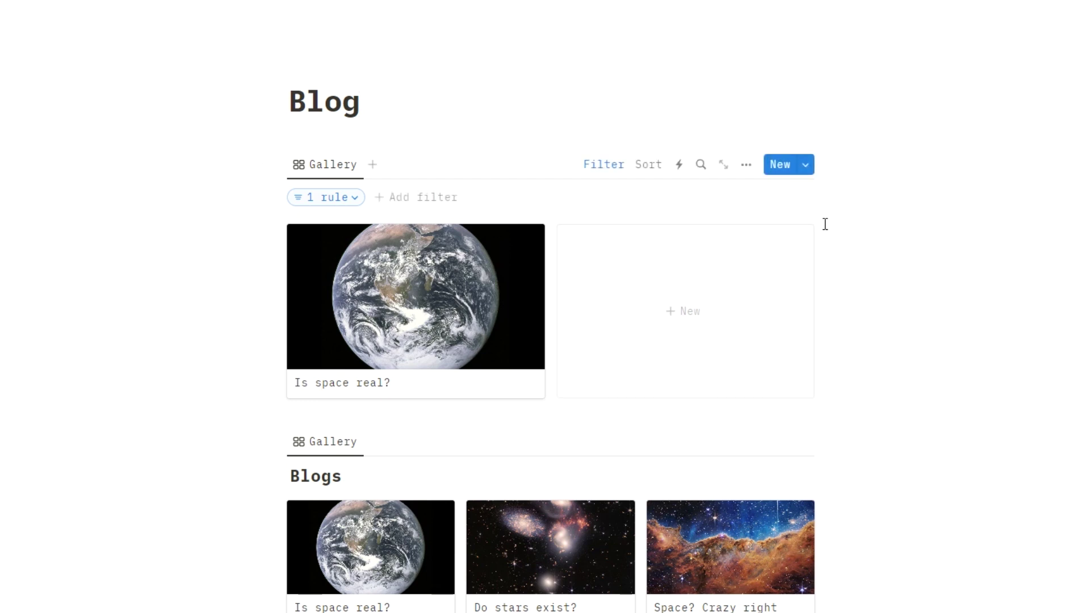
pyautogui.click(385, 115)
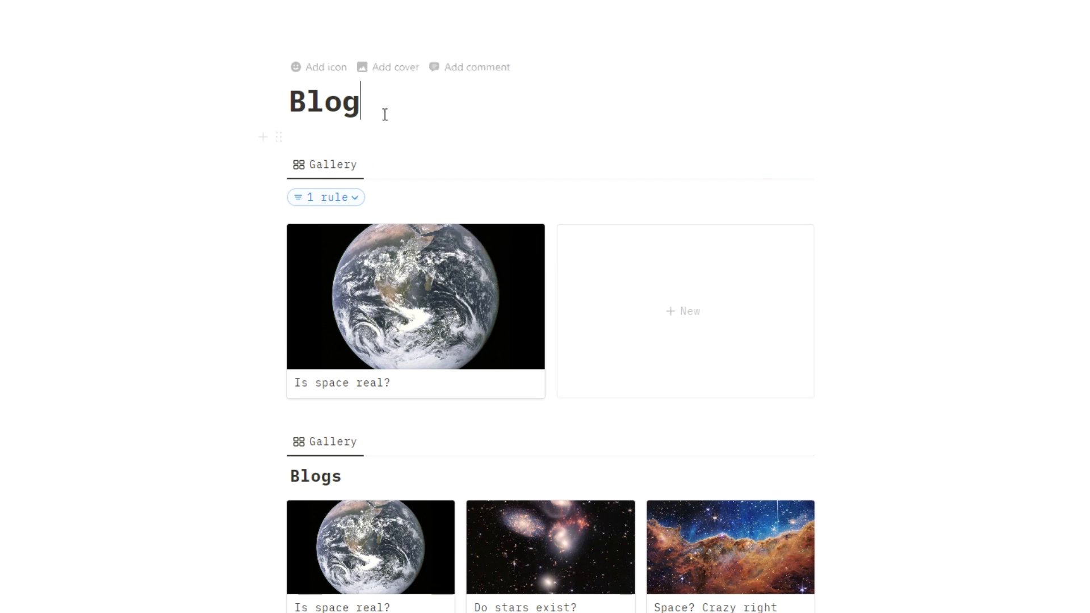
pyautogui.press('Return')
pyautogui.write('fewrgwev')
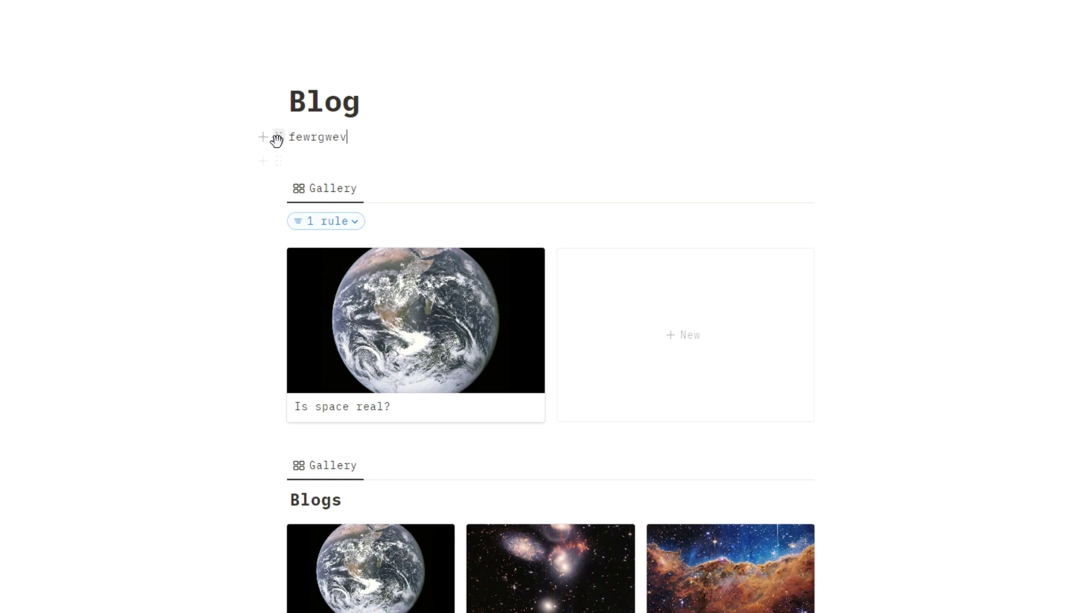
pyautogui.moveTo(277, 141); pyautogui.dragTo(385, 153)
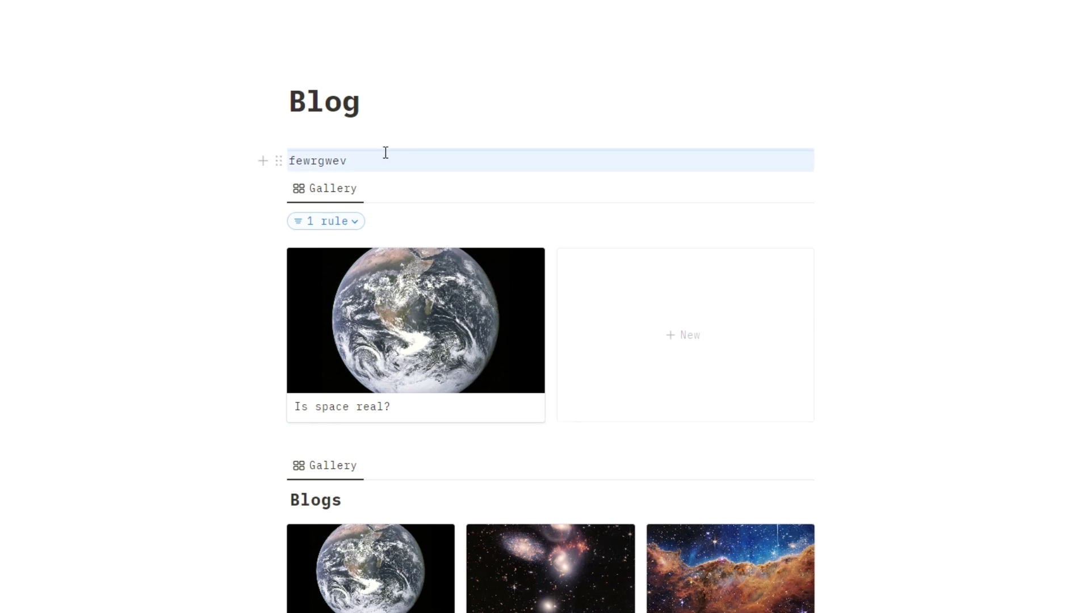
# Step: Insert a 2 columns block below the placeholder text and move the filtered gallery into its first column
pyautogui.click(386, 152)
pyautogui.press('Return')
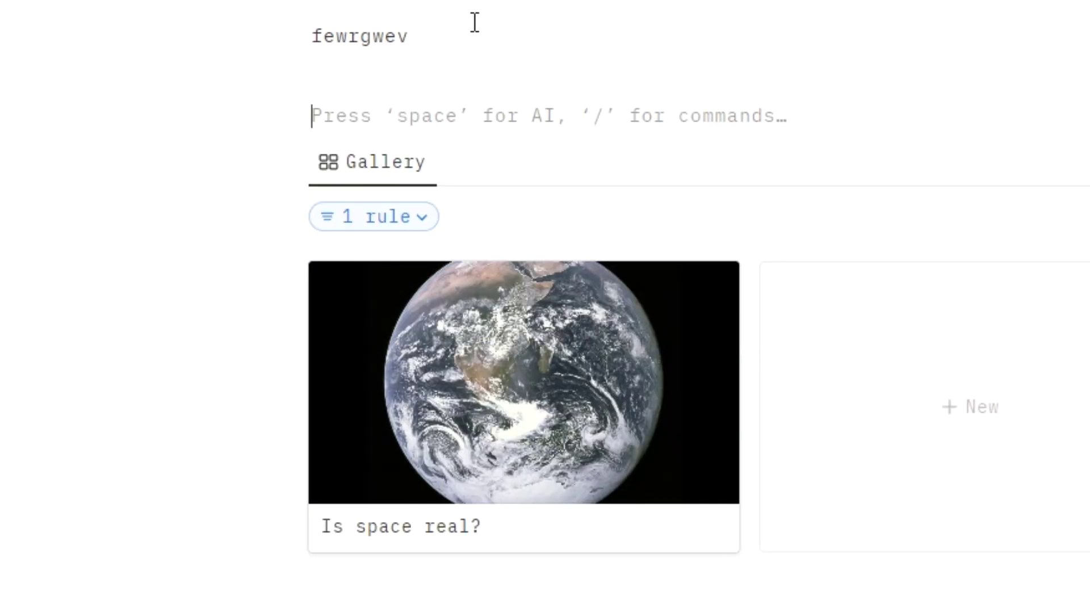
pyautogui.write('/2')
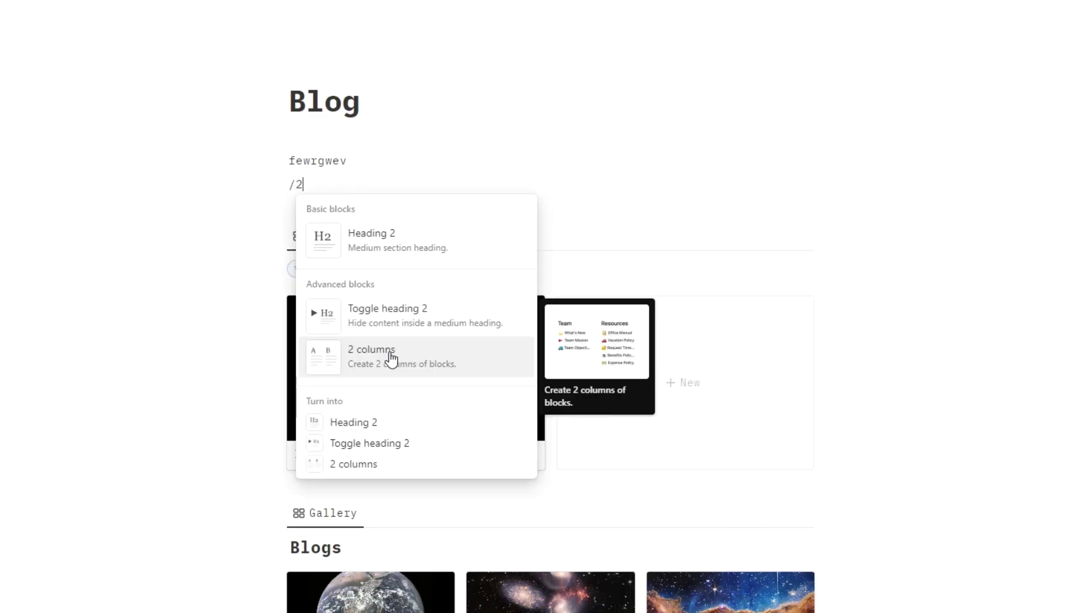
pyautogui.click(390, 357)
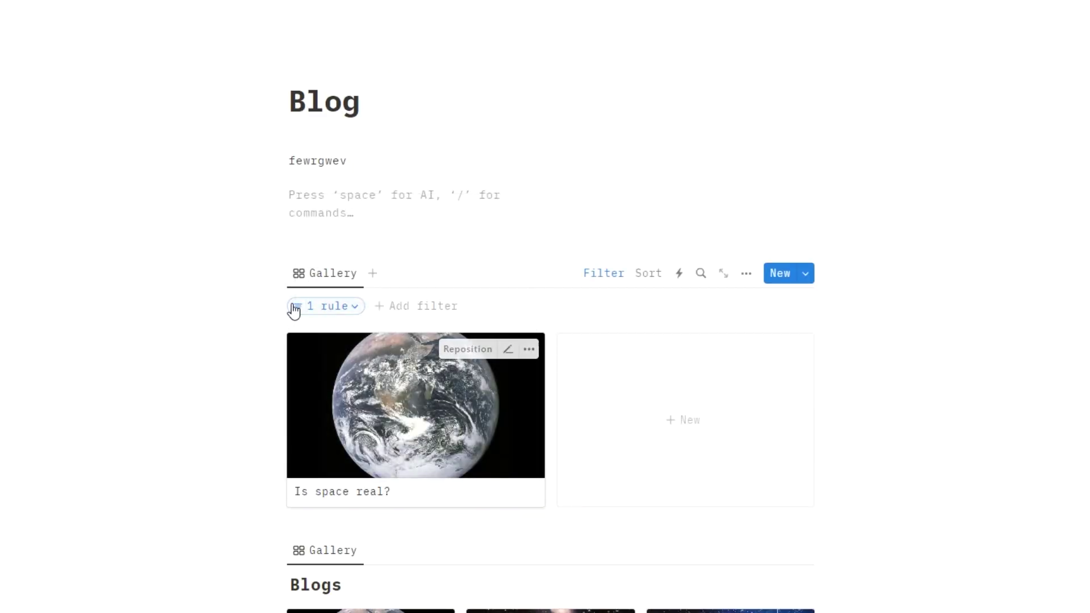
pyautogui.moveTo(277, 273); pyautogui.dragTo(289, 195)
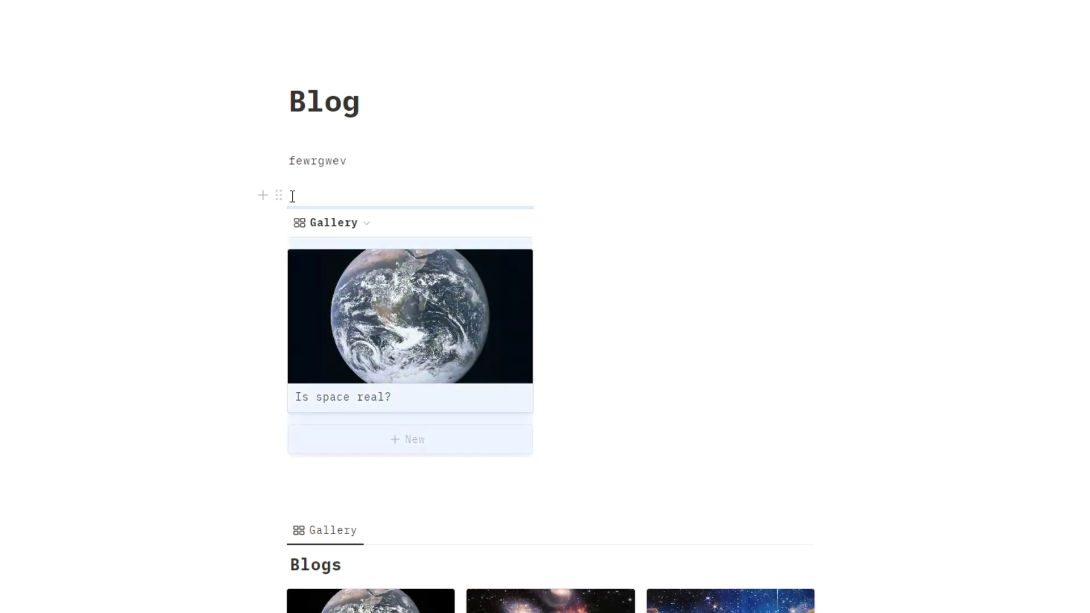
# Step: Move the placeholder text into the second column beside the gallery and delete the empty line above the gallery
pyautogui.moveTo(486, 304)
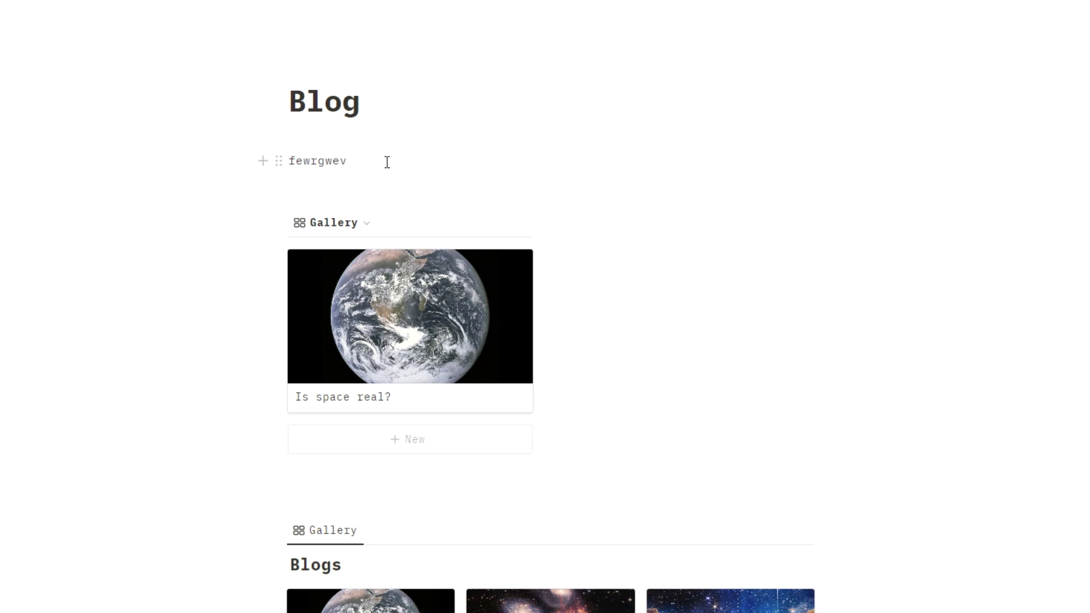
pyautogui.moveTo(282, 162); pyautogui.dragTo(694, 217)
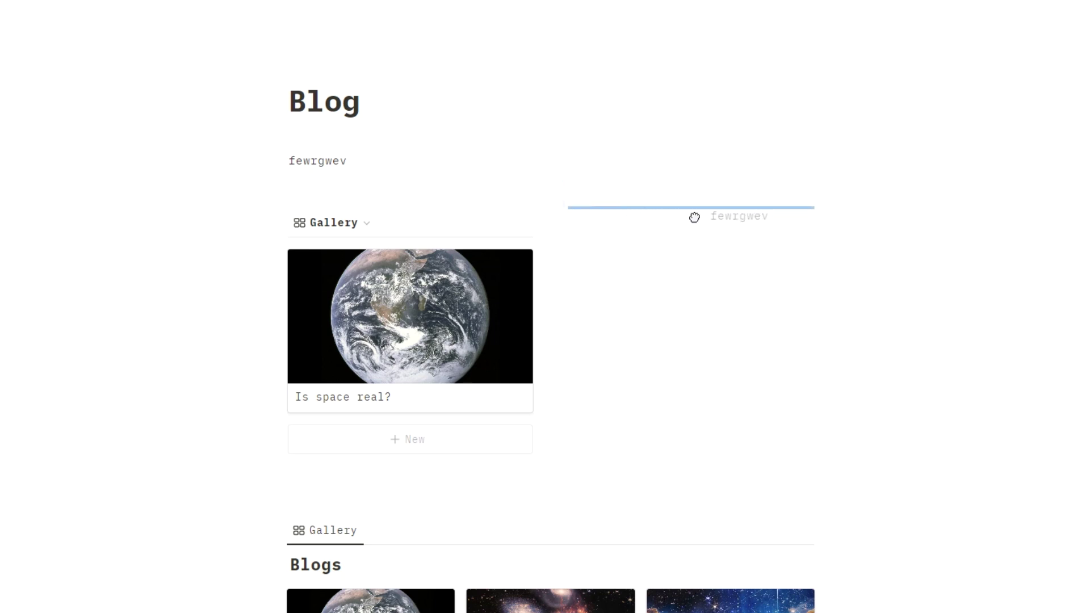
pyautogui.moveTo(695, 216); pyautogui.dragTo(570, 143)
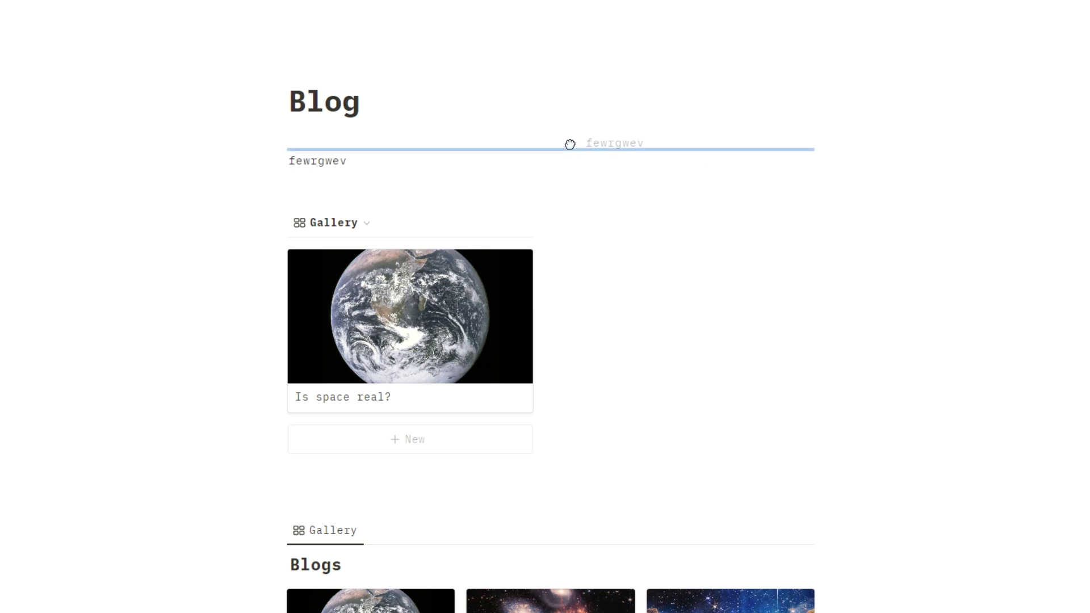
pyautogui.moveTo(570, 143); pyautogui.dragTo(625, 195)
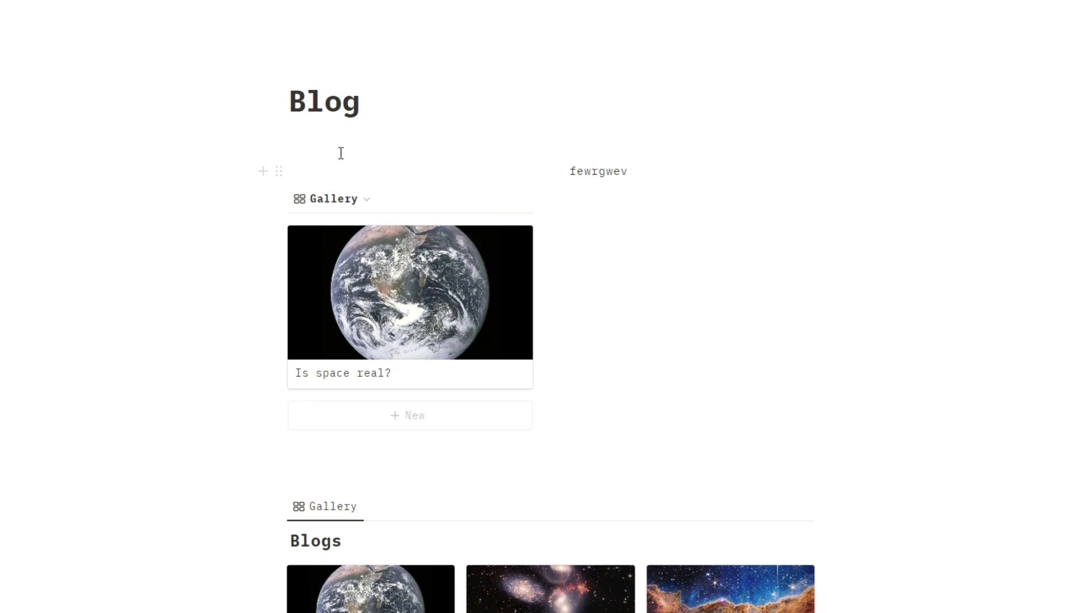
pyautogui.click(347, 176)
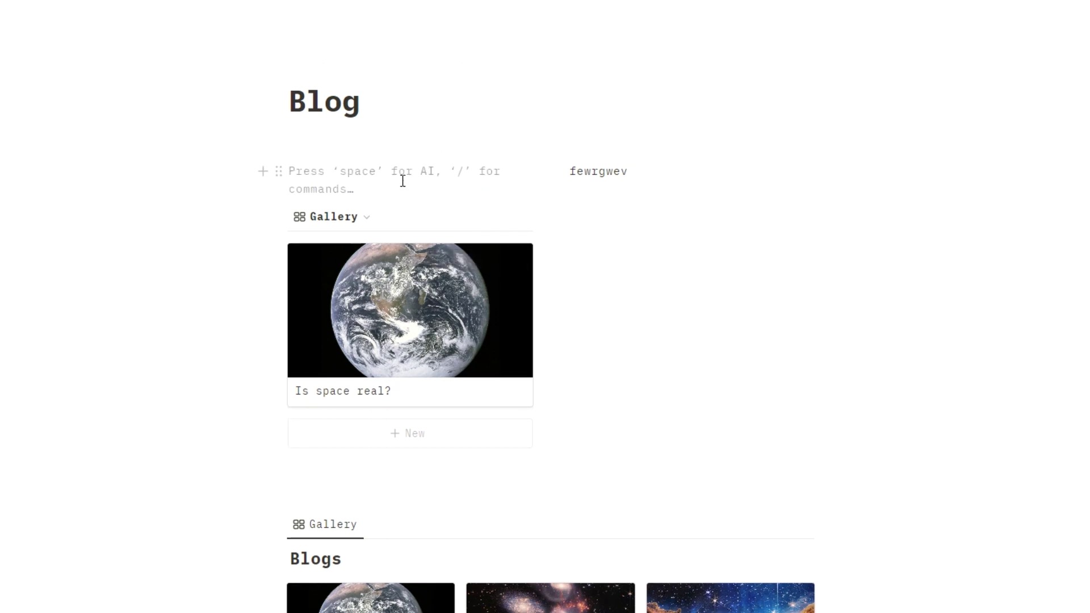
pyautogui.press('BackSpace')
# Step: Replace the placeholder text "fewrgwev" in the second column with "What is this blog?"
pyautogui.click(606, 154)
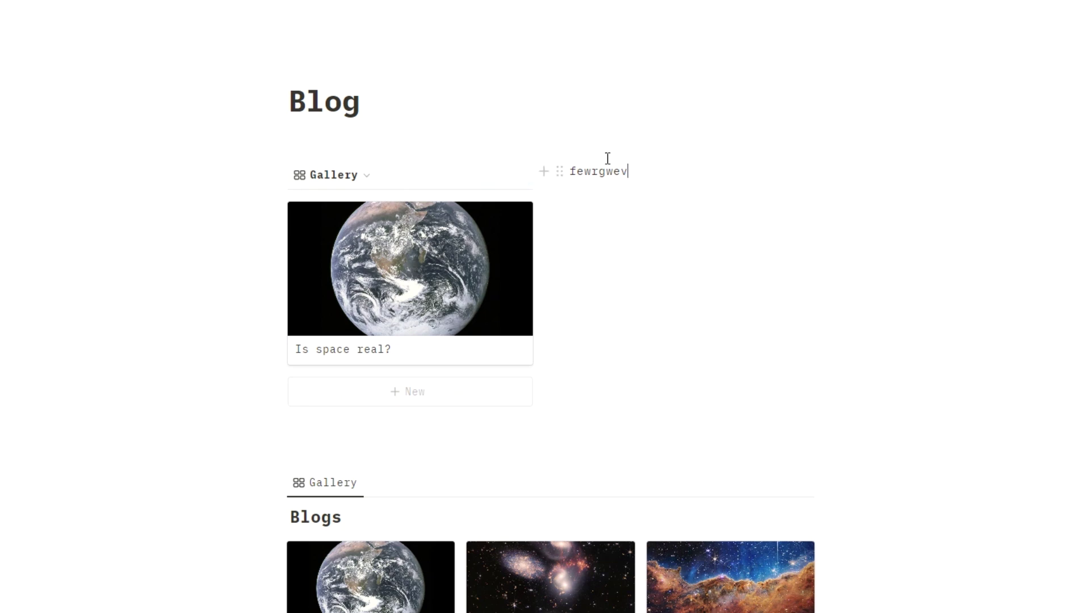
pyautogui.doubleClick(631, 163)
pyautogui.write('What ')
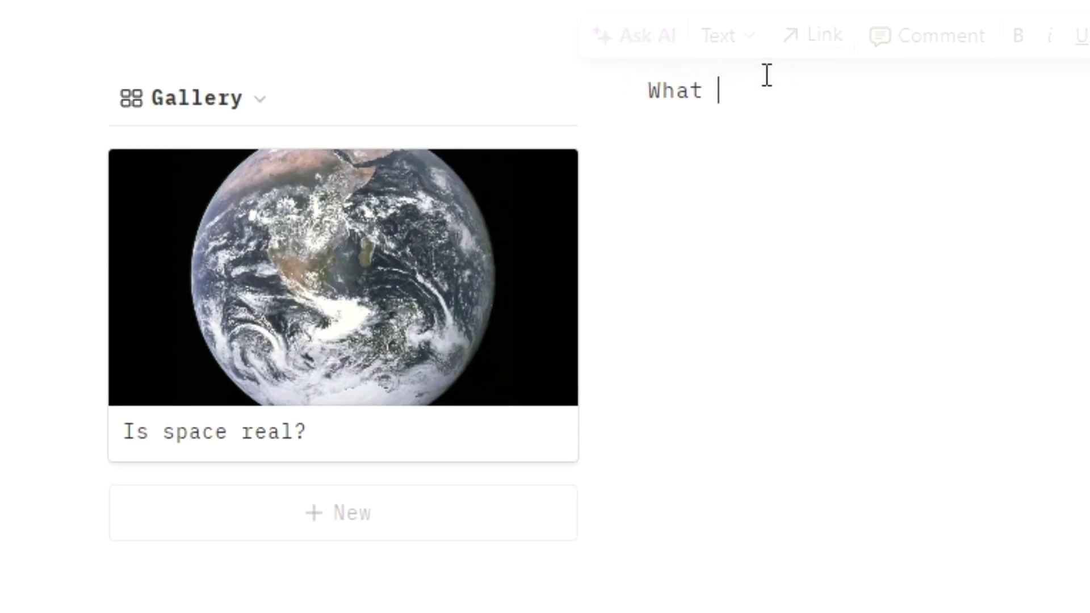
pyautogui.write('is this ti')
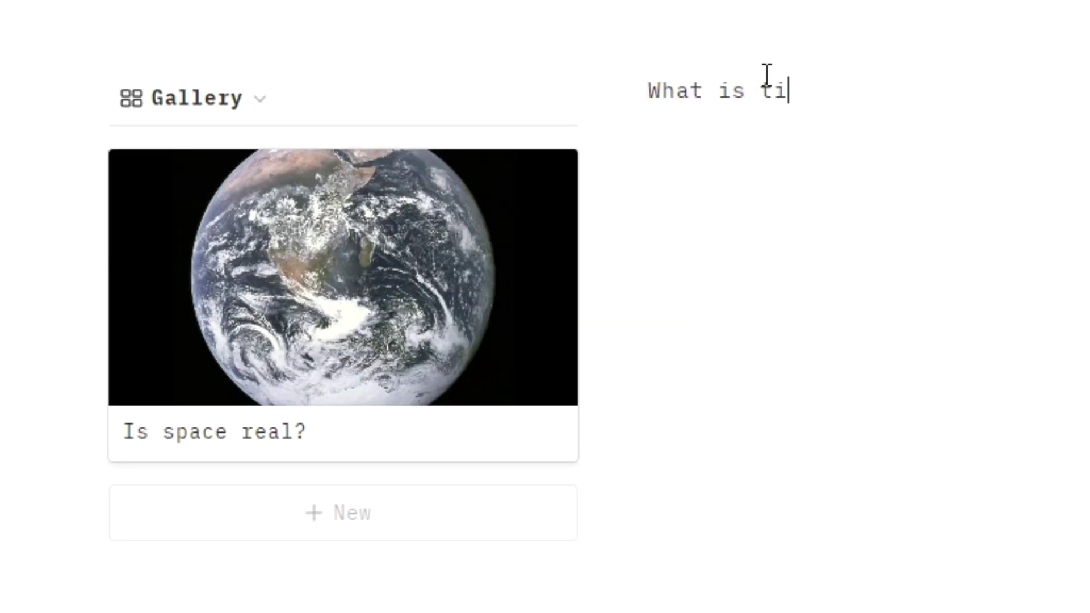
pyautogui.press('BackSpace')
pyautogui.write('his blog?')
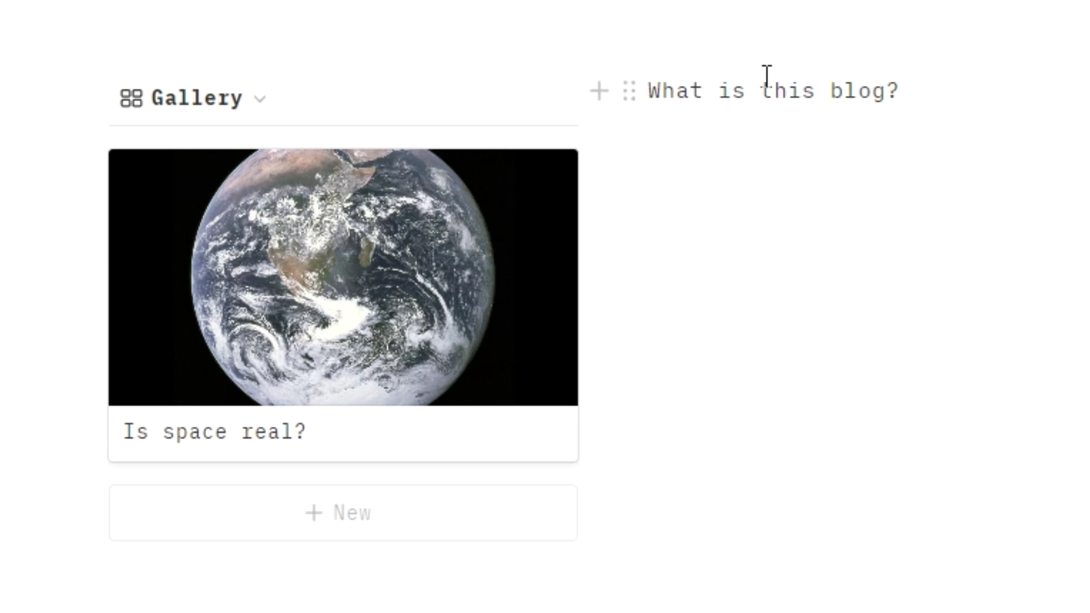
# Step: Turn the "What is this blog?" text block into a heading
pyautogui.click(628, 92)
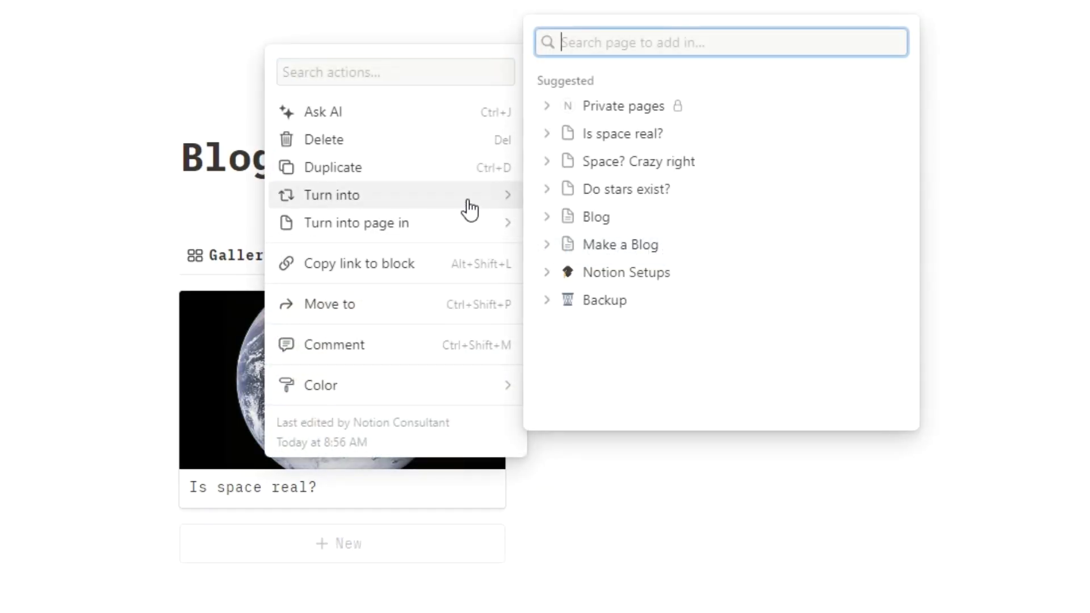
pyautogui.moveTo(469, 200)
pyautogui.click(651, 78)
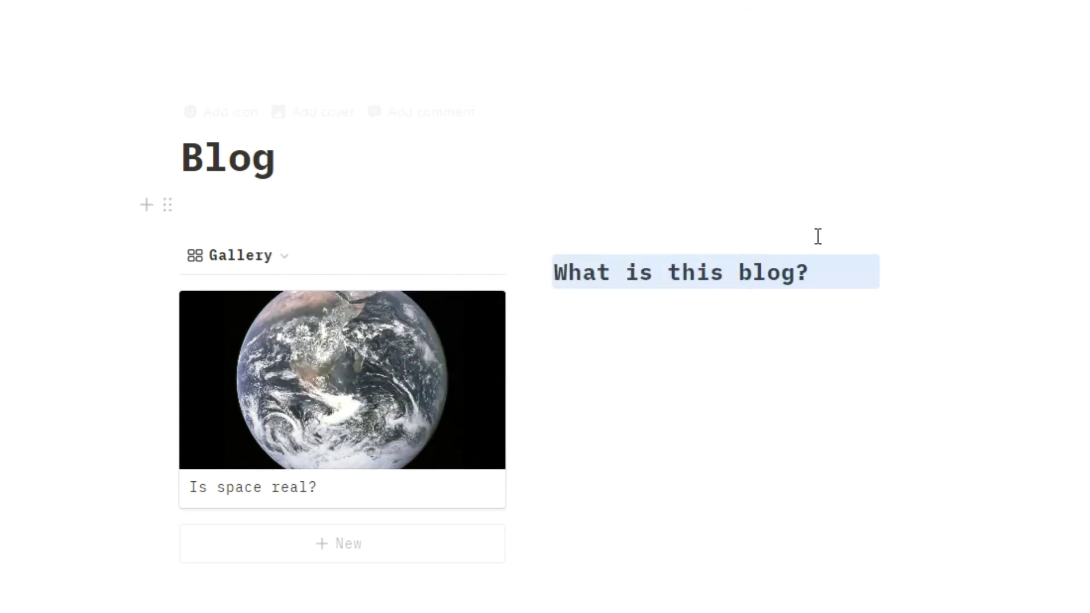
# Step: Add the paragraph "It's really good and this blog is about space and such." below the "What is this blog?" heading
pyautogui.click(834, 265)
pyautogui.press('Return')
pyautogui.write("It's really good and this blog is about space and such.")
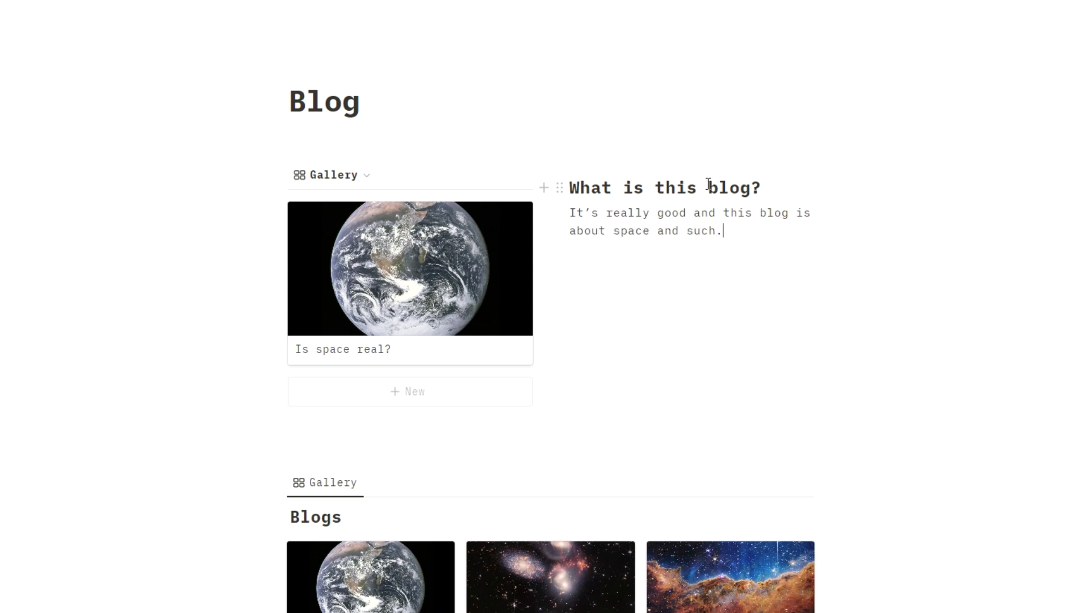
pyautogui.press('Return')
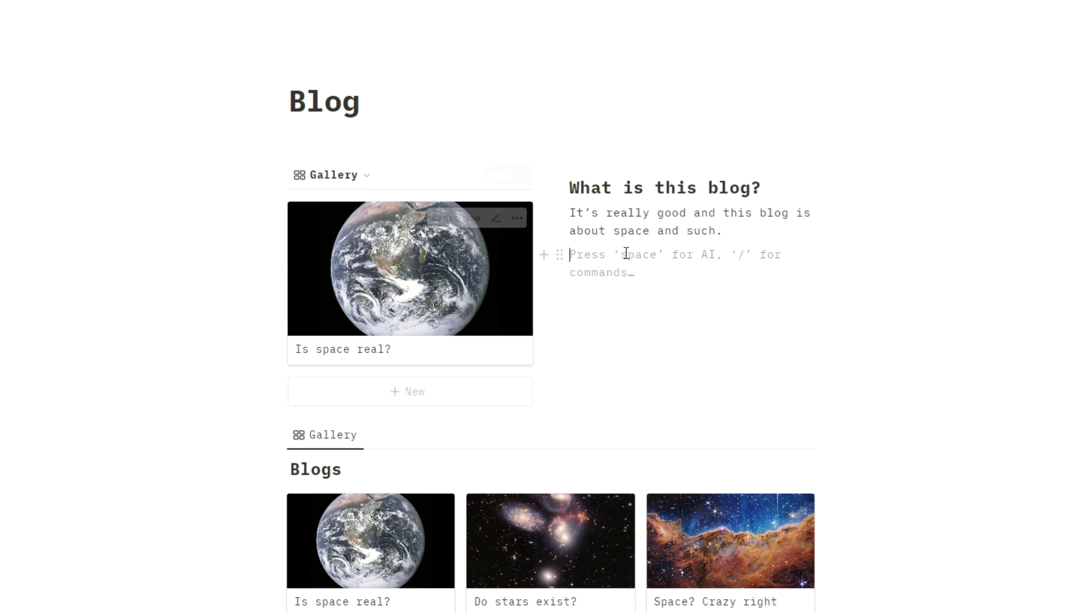
pyautogui.click(739, 234)
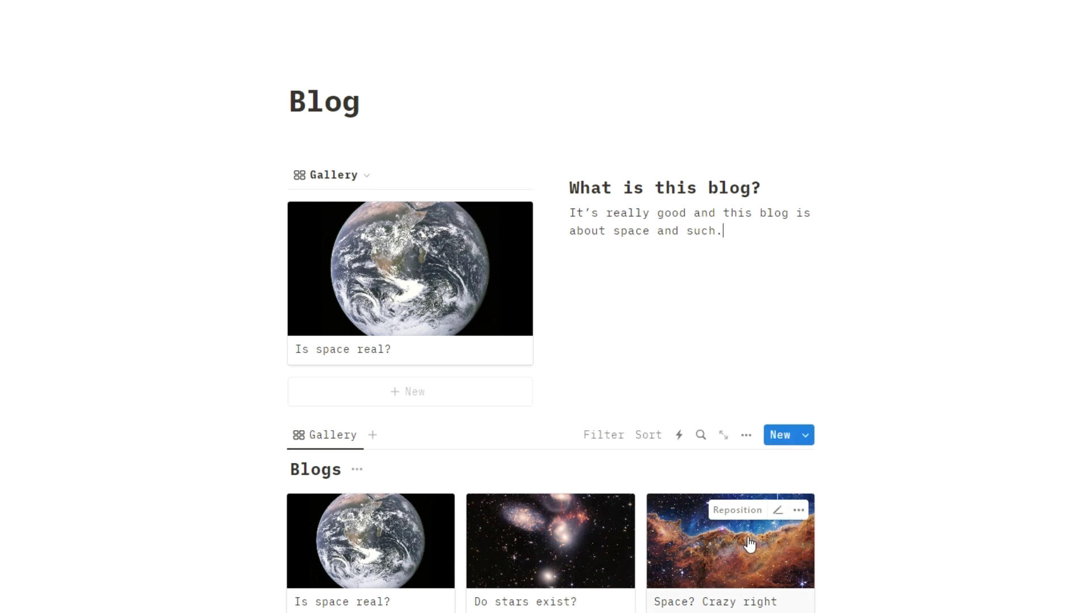
# Step: Open the "Is space real?" post from the Blogs gallery and look through the type options of its Tags property
pyautogui.scroll(-4, 659, 299)
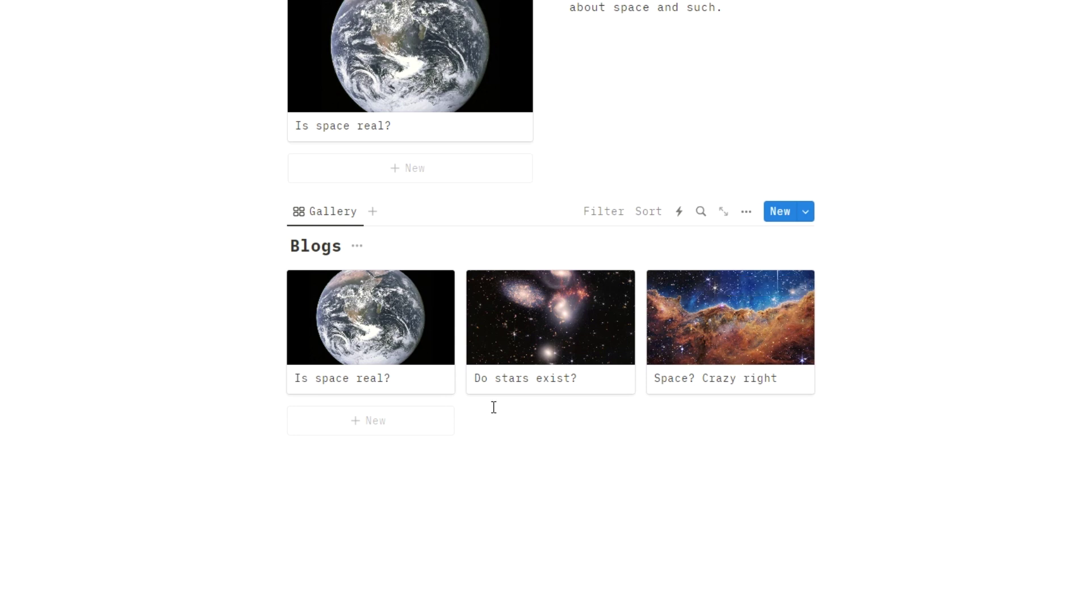
pyautogui.click(406, 343)
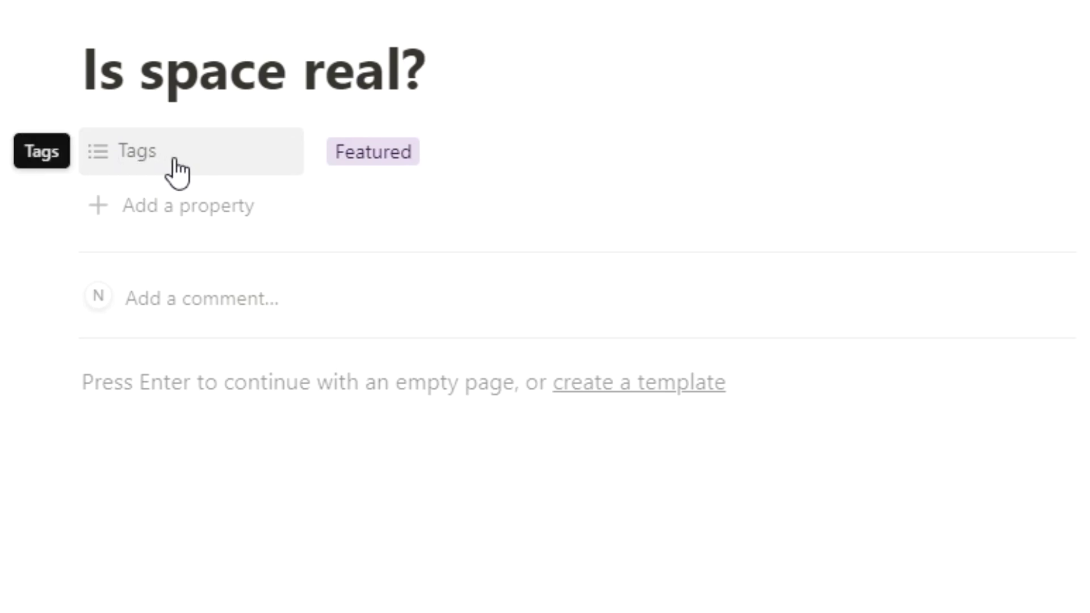
pyautogui.click(175, 162)
pyautogui.click(247, 262)
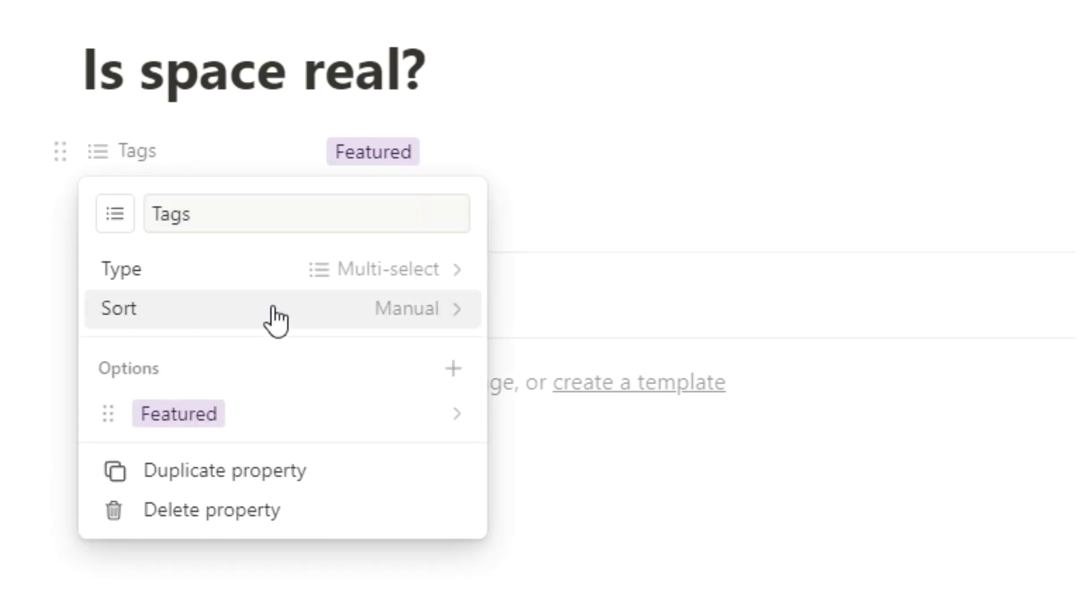
pyautogui.click(262, 278)
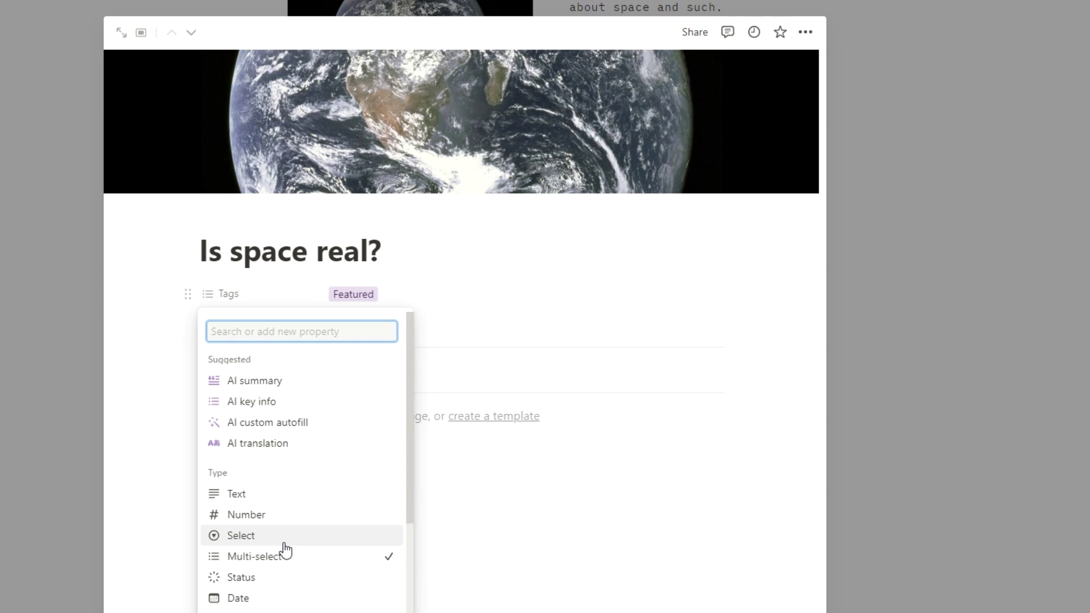
pyautogui.click(492, 505)
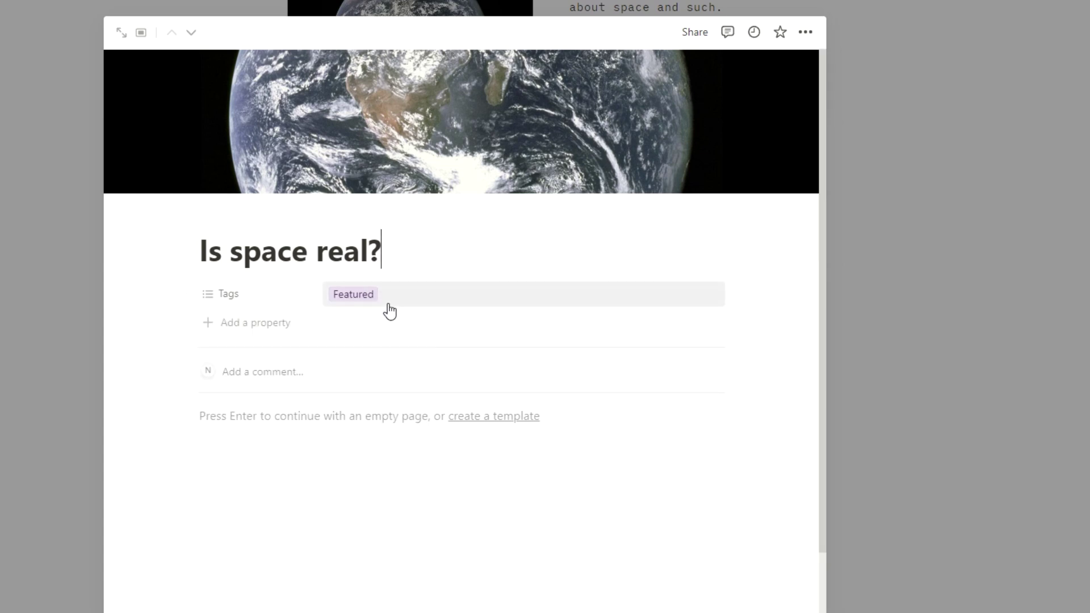
# Step: Add a new tag "Category A" to the "Is space real?" post and a new tag "Category B" to "Do stars exist?"
pyautogui.click(392, 298)
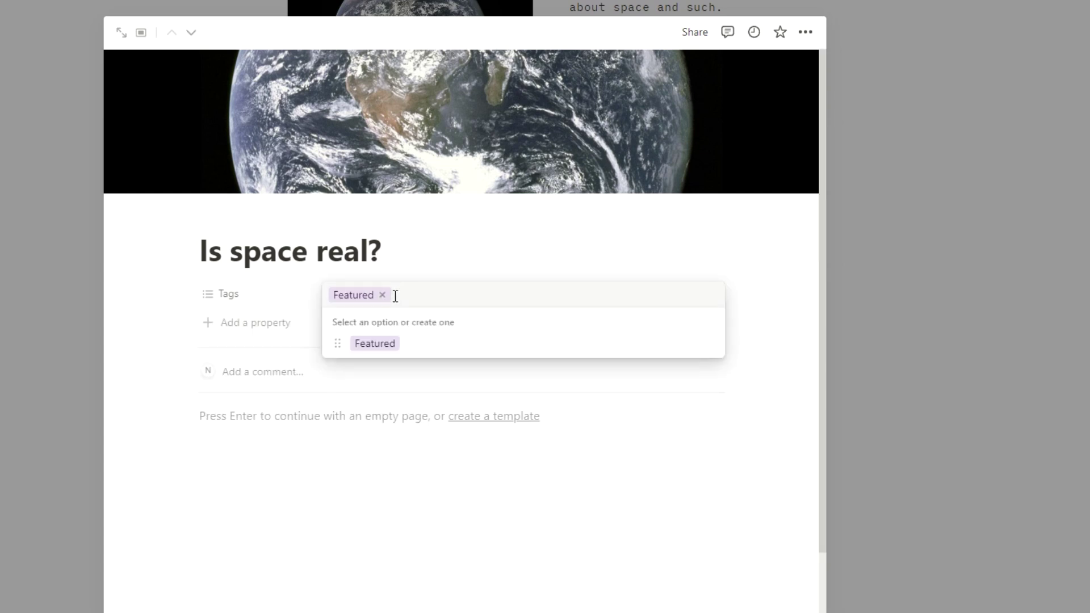
pyautogui.write('Category A')
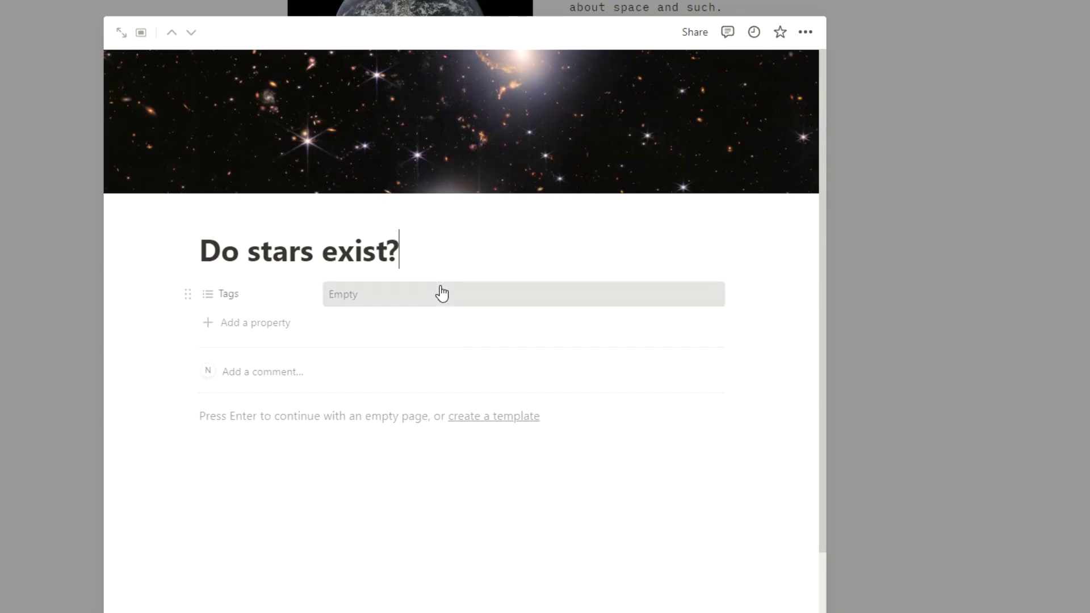
pyautogui.click(440, 291)
pyautogui.write('Cate')
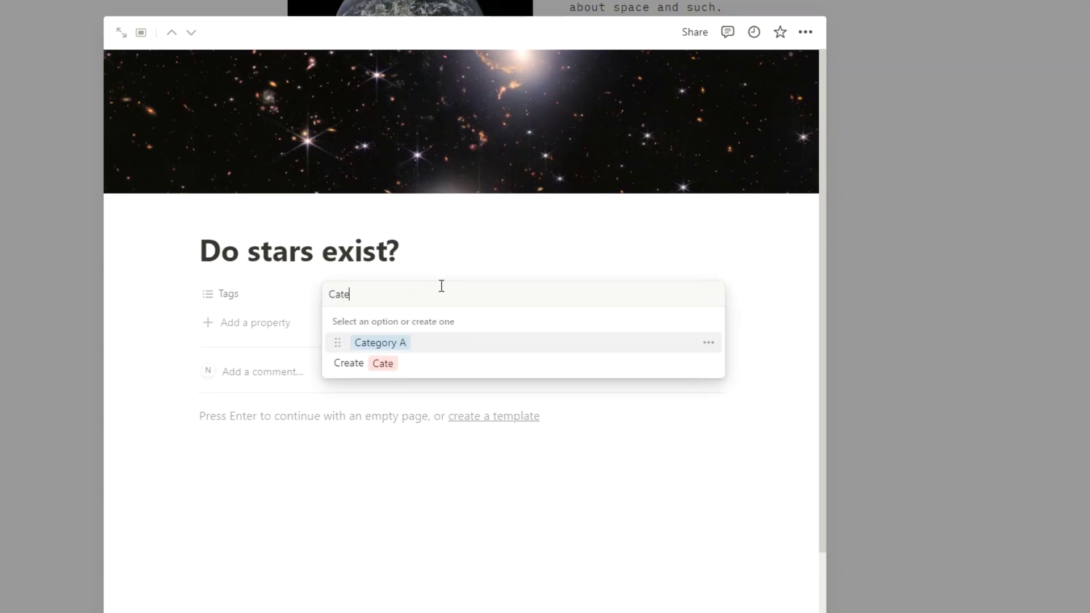
pyautogui.write('gory B')
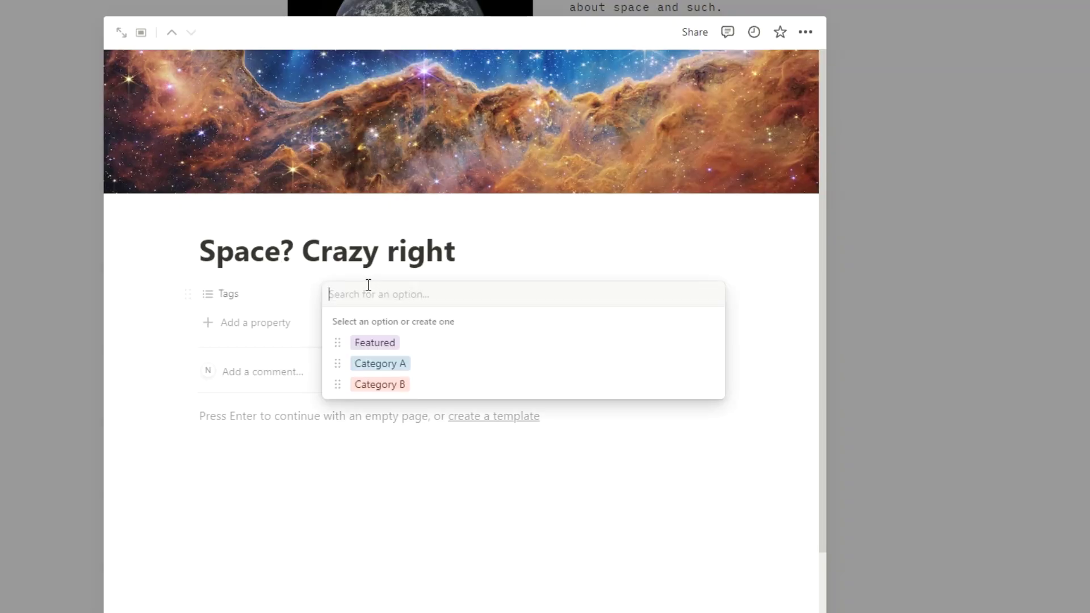
# Step: Add a new tag "Category C" to the "Space? Crazy right" post and close the post
pyautogui.write('Category C')
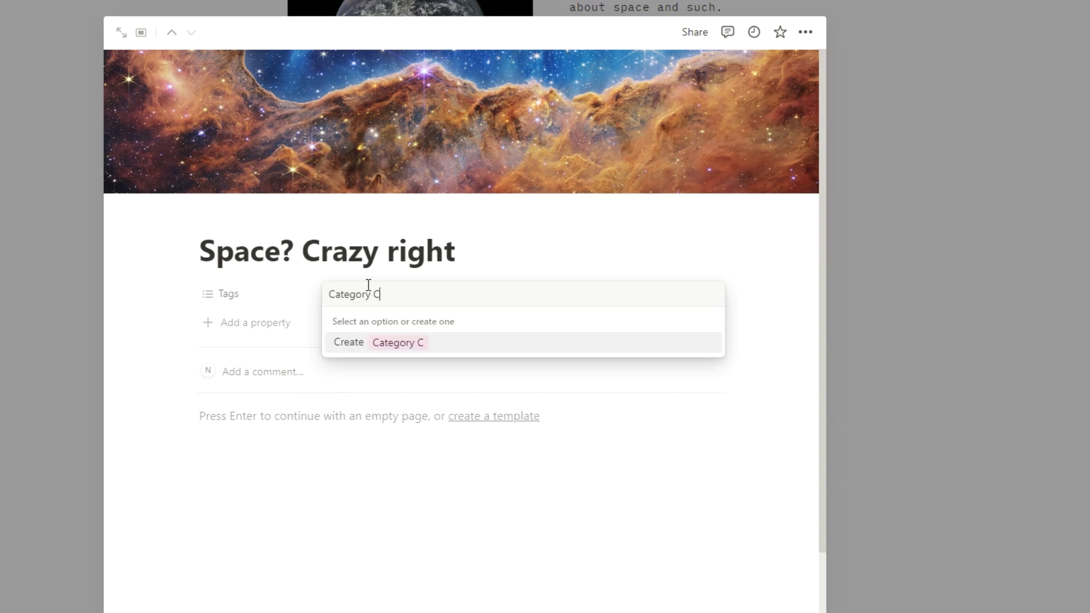
pyautogui.press('Return')
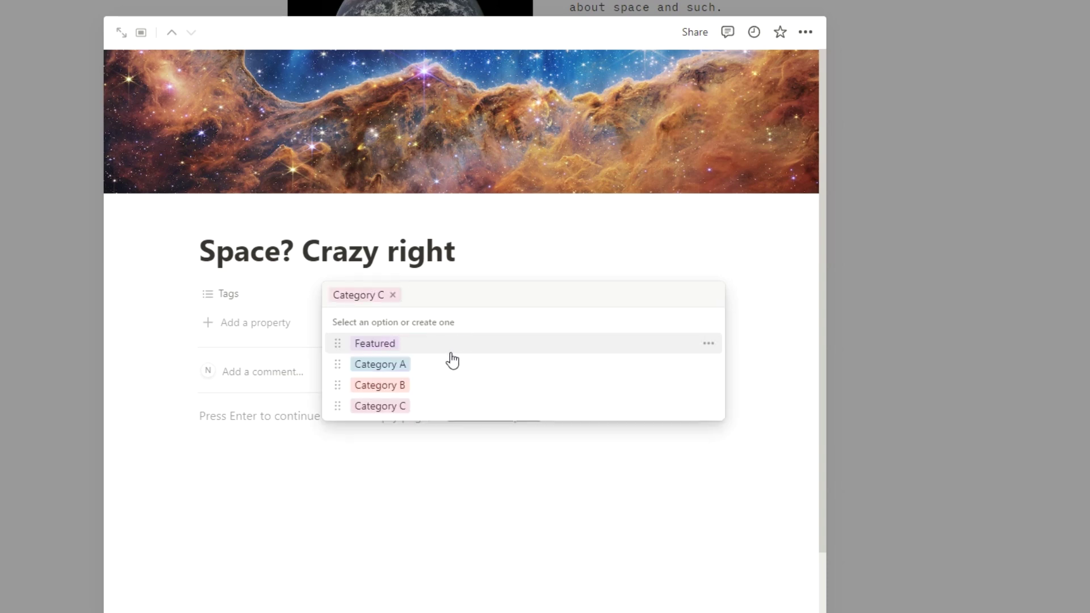
pyautogui.click(953, 269)
pyautogui.click(843, 273)
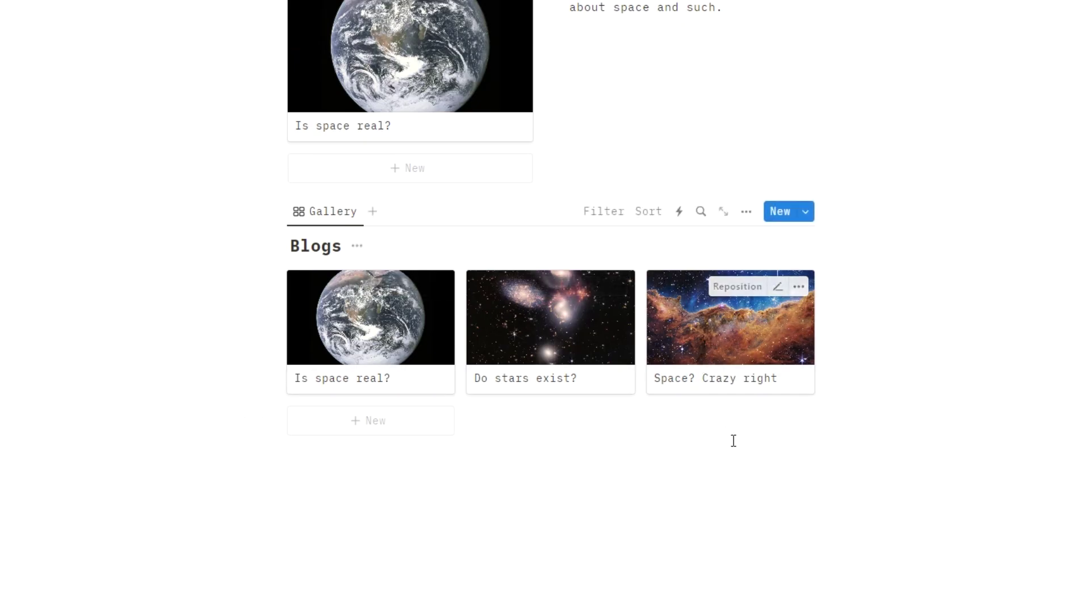
# Step: Insert a sub-page directly below the Blog title and name it "Category A"
pyautogui.scroll(3, 730, 453)
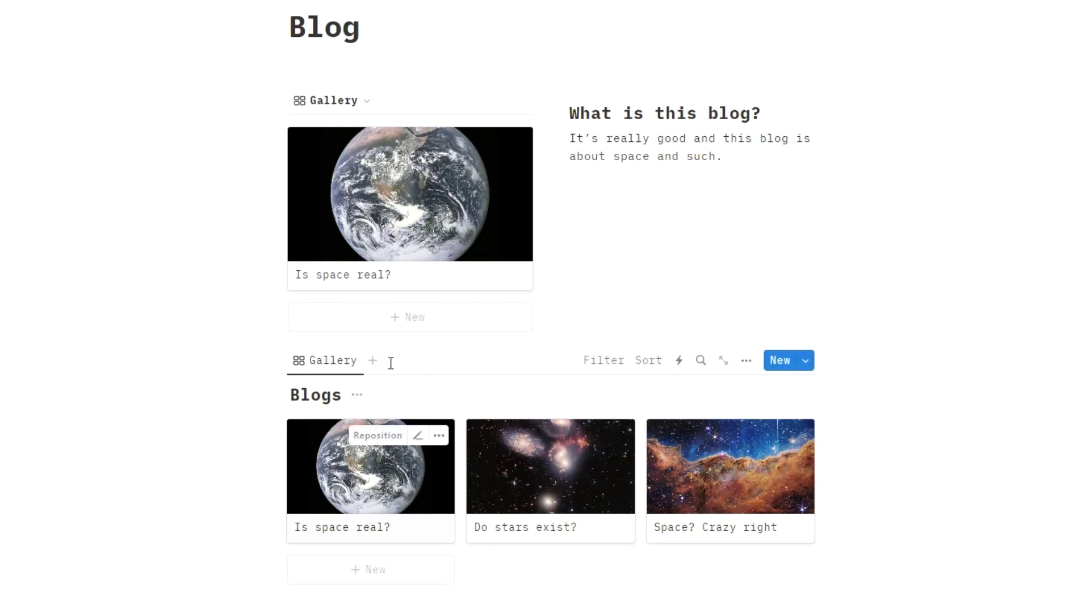
pyautogui.click(351, 50)
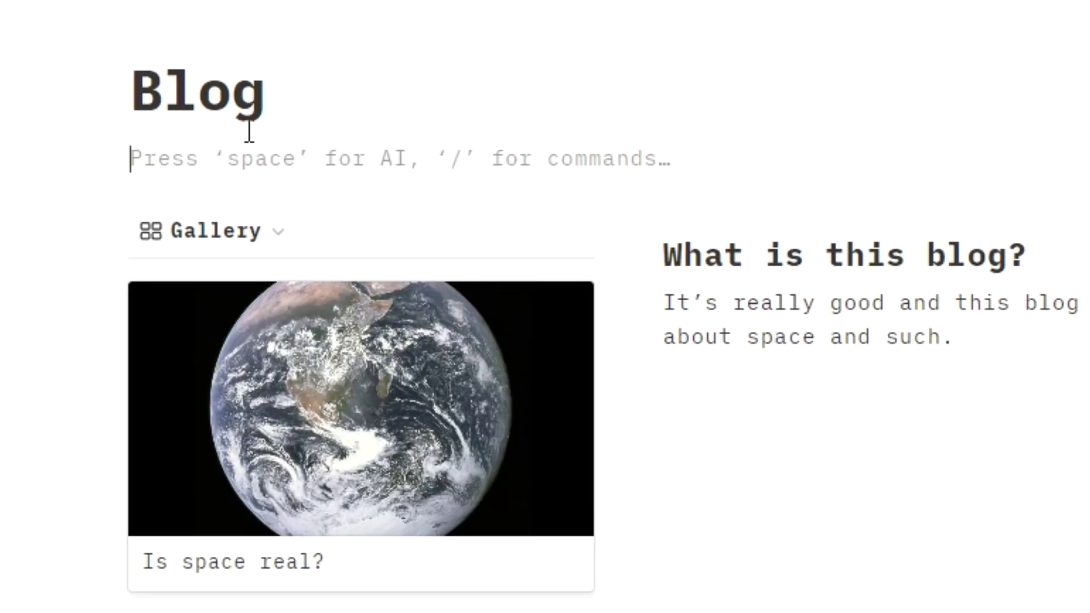
pyautogui.write('/pag')
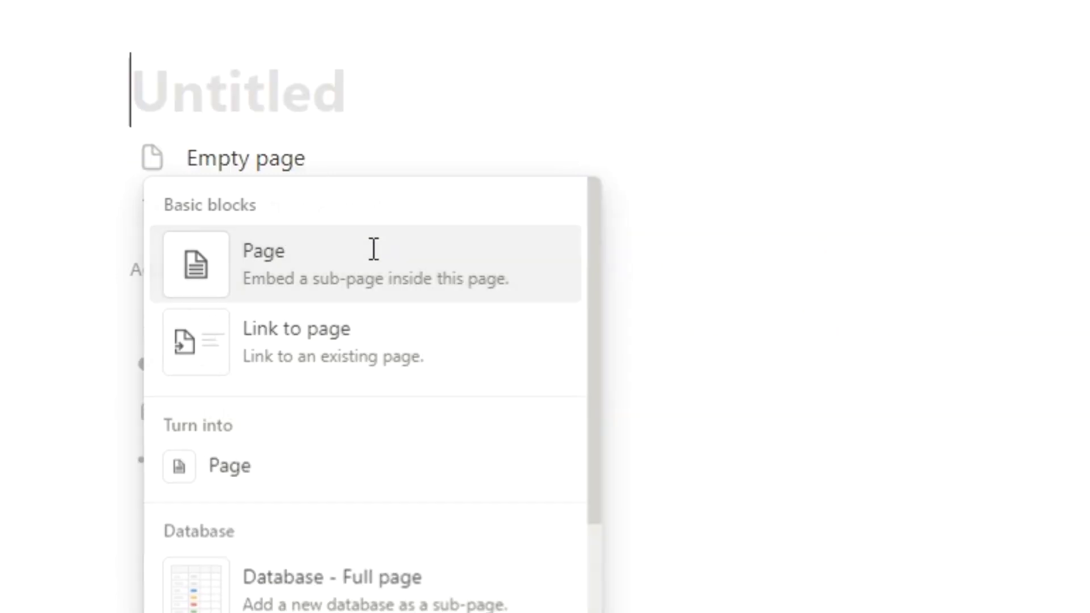
pyautogui.click(373, 250)
pyautogui.write('Category A')
# Step: Set the Category A page's font style to Mono
pyautogui.click(1031, 134)
pyautogui.click(947, 272)
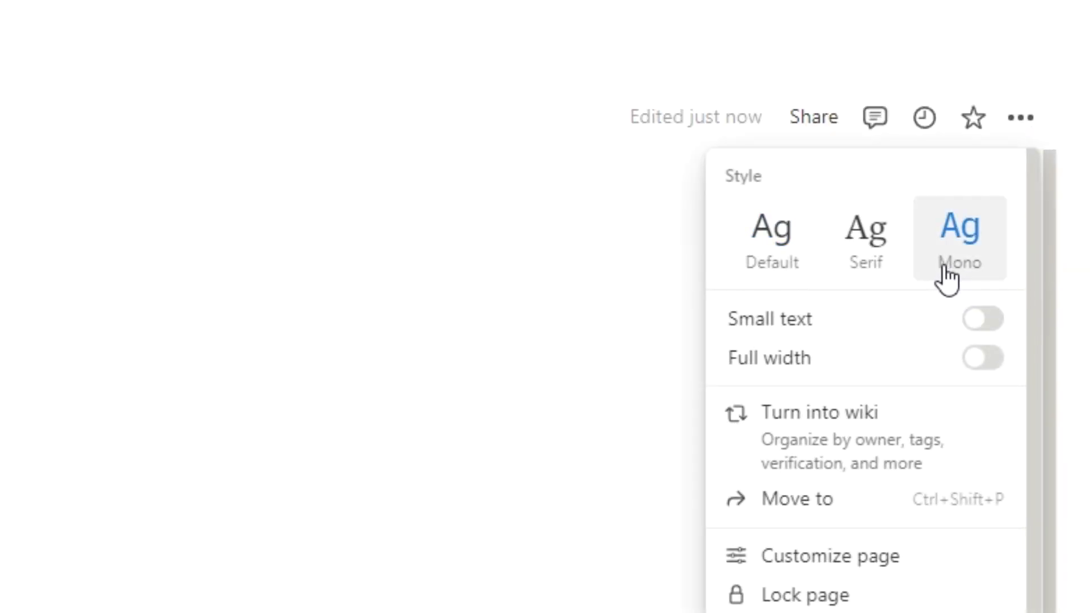
pyautogui.click(455, 317)
# Step: Add a cover to the Category A page and change it to the picture of an astronaut floating in black space
pyautogui.click(372, 73)
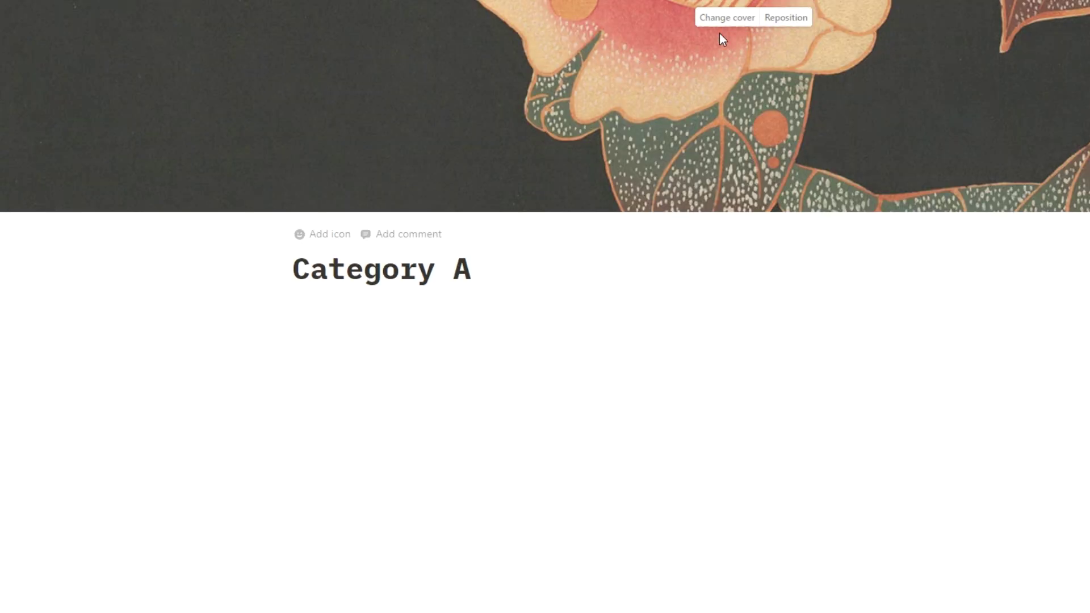
pyautogui.click(723, 22)
pyautogui.scroll(-3, 669, 239)
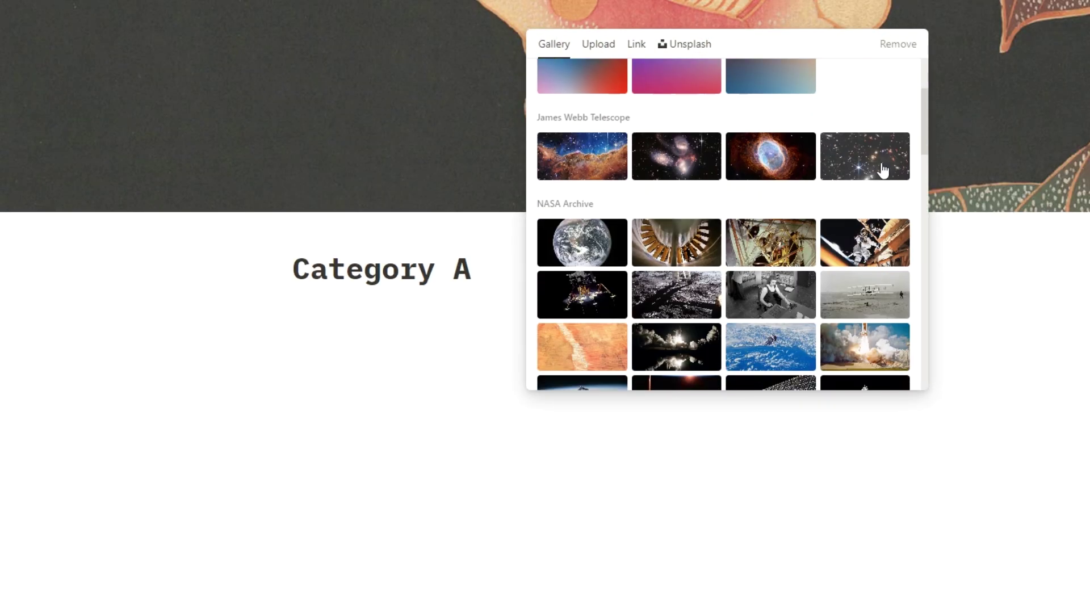
pyautogui.click(449, 335)
pyautogui.moveTo(604, 127)
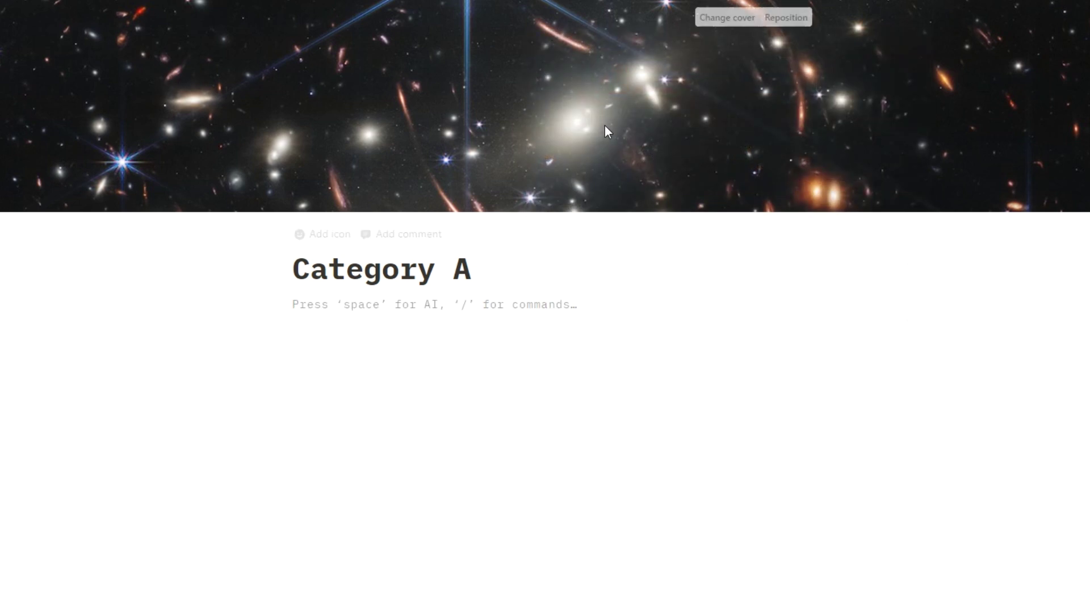
pyautogui.click(728, 23)
# Step: Insert a view linked to the Blogs database in the Category A page, copying the existing Gallery view
pyautogui.click(443, 305)
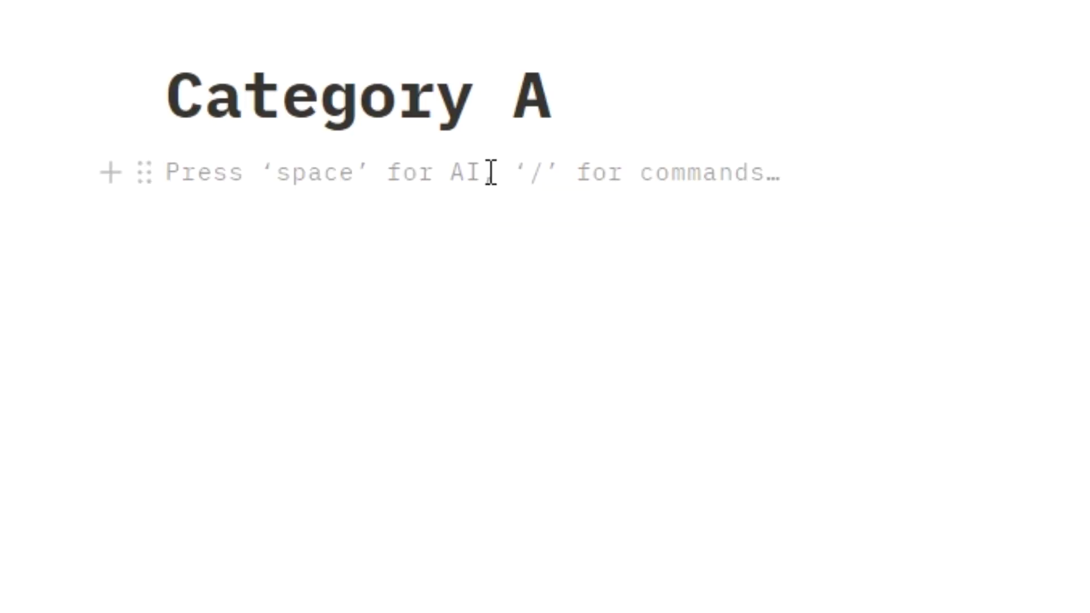
pyautogui.write('/da')
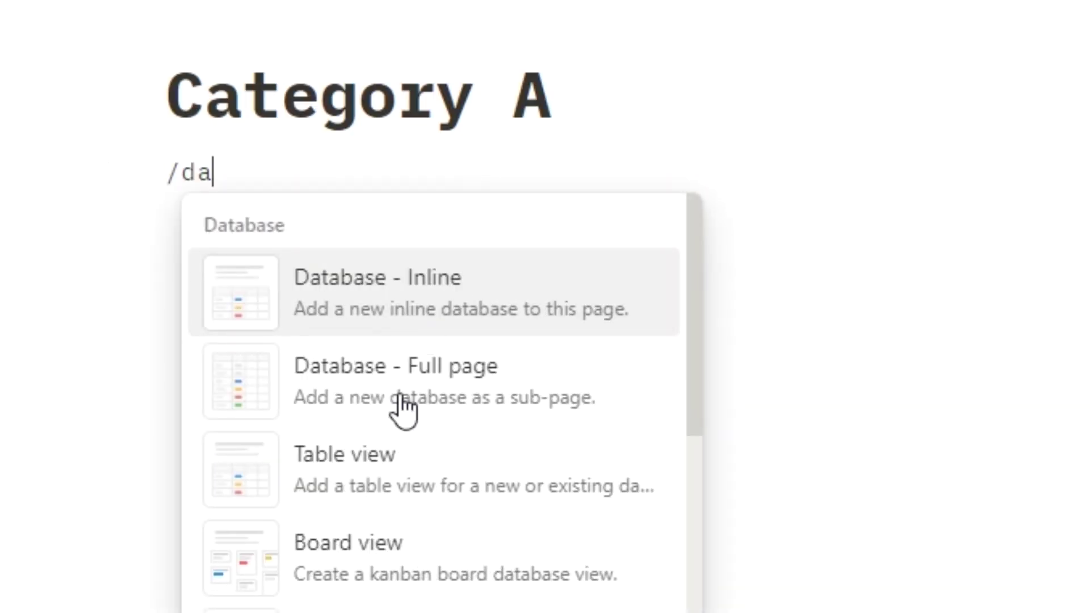
pyautogui.click(389, 467)
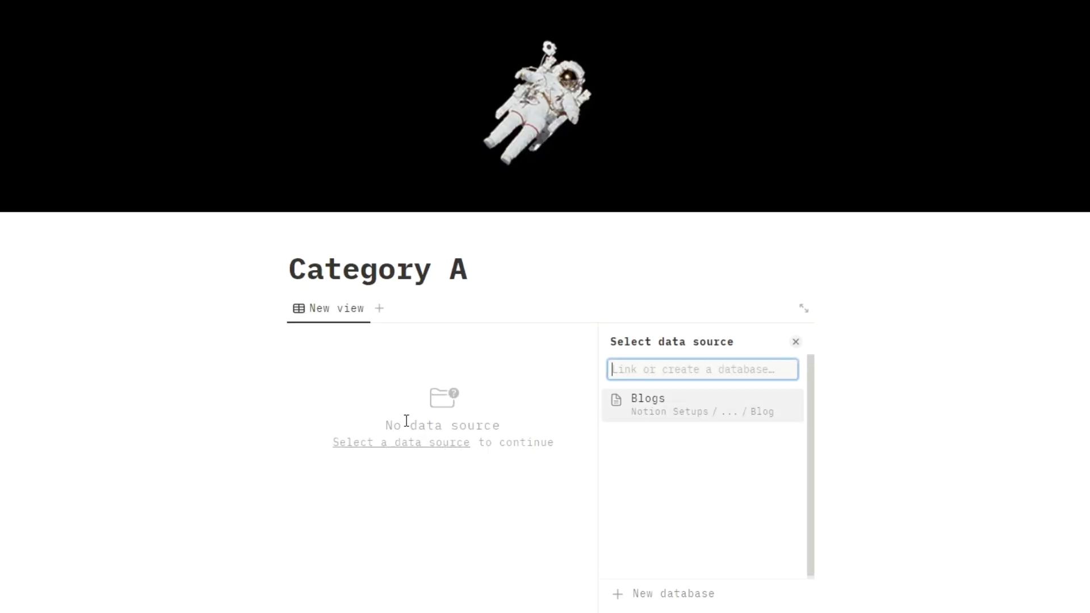
pyautogui.click(681, 409)
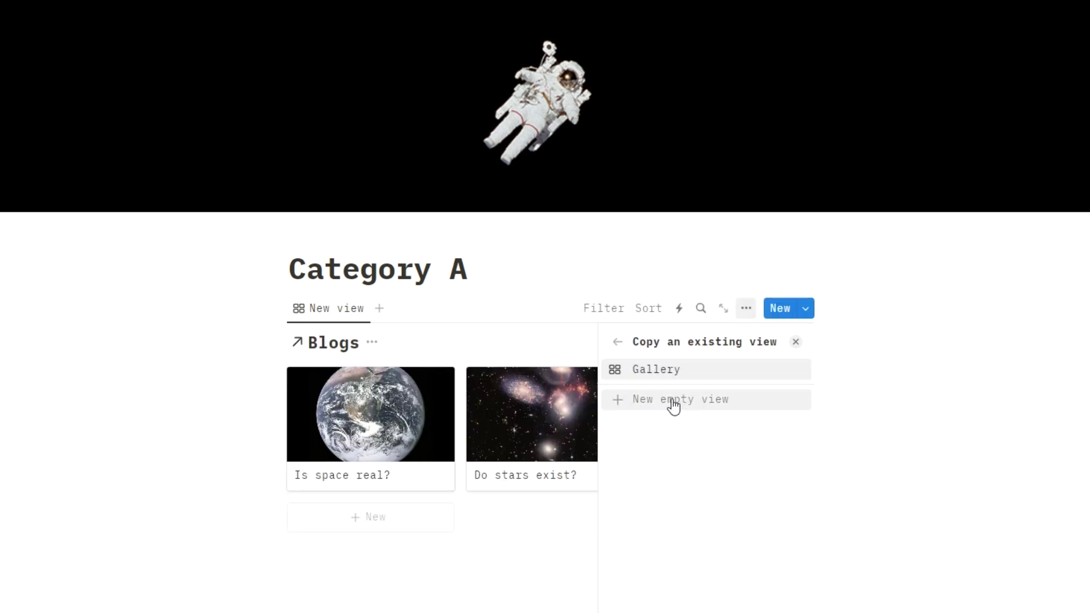
pyautogui.click(688, 375)
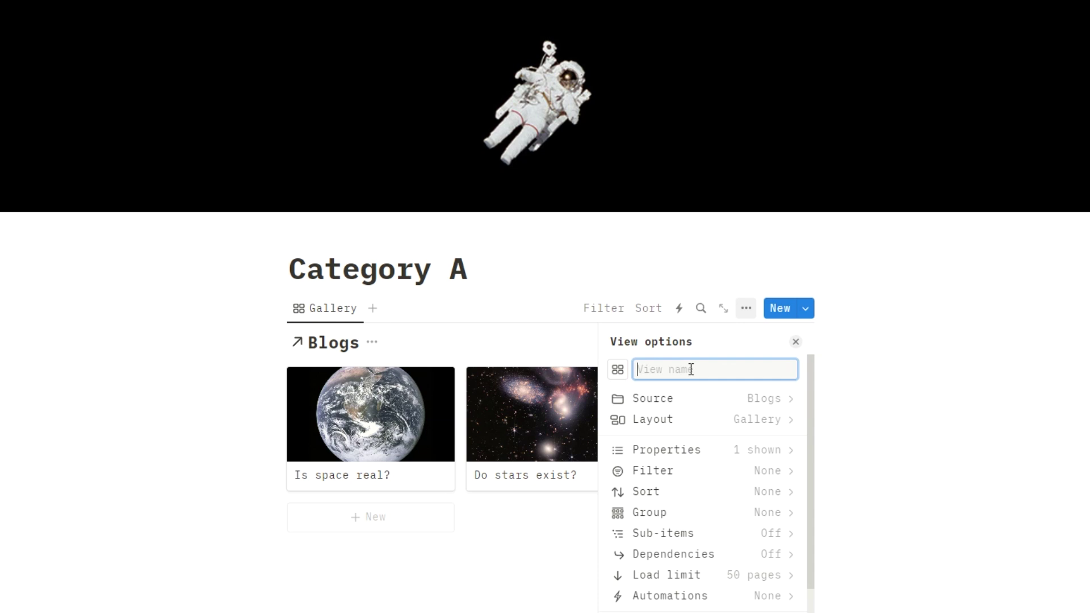
pyautogui.click(794, 342)
# Step: Add an advanced filter to the Category A page's gallery so that Tags contains Category A
pyautogui.click(614, 311)
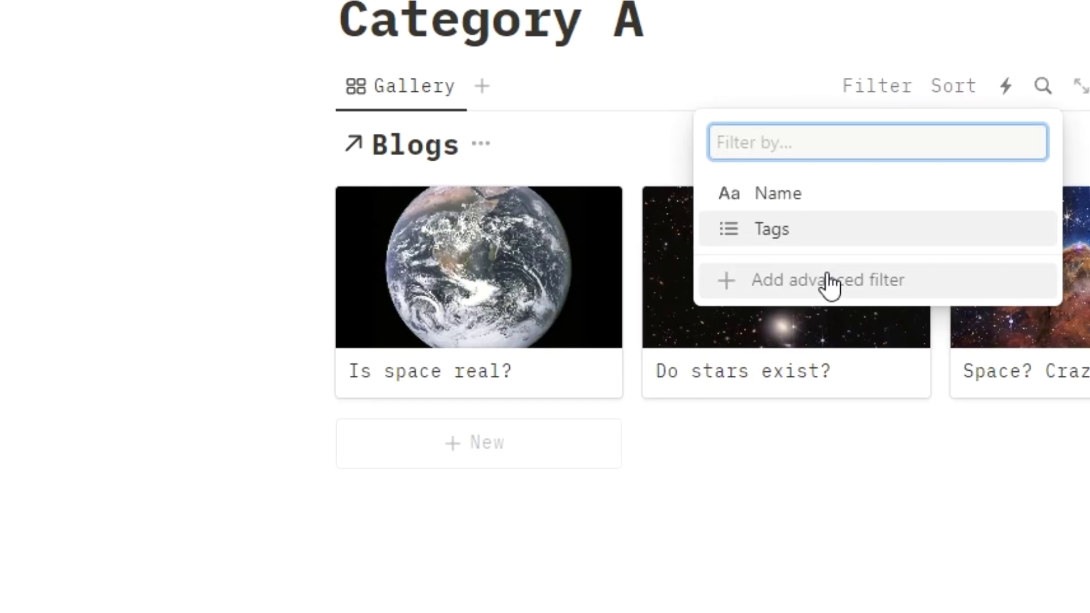
pyautogui.click(830, 281)
pyautogui.click(273, 302)
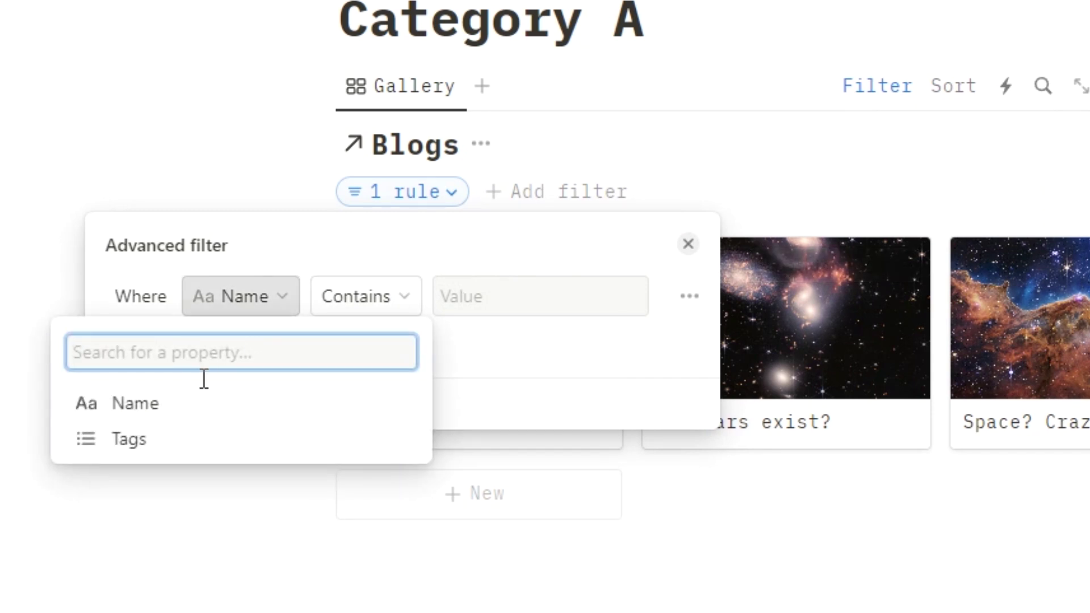
pyautogui.click(176, 439)
pyautogui.click(528, 308)
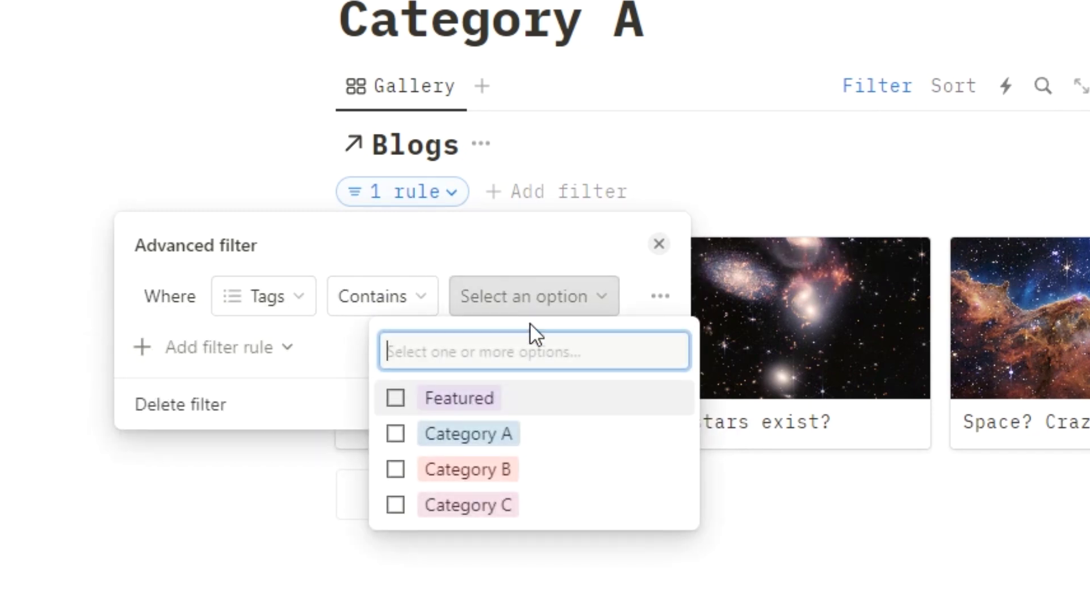
pyautogui.click(503, 438)
pyautogui.click(951, 506)
pyautogui.click(872, 577)
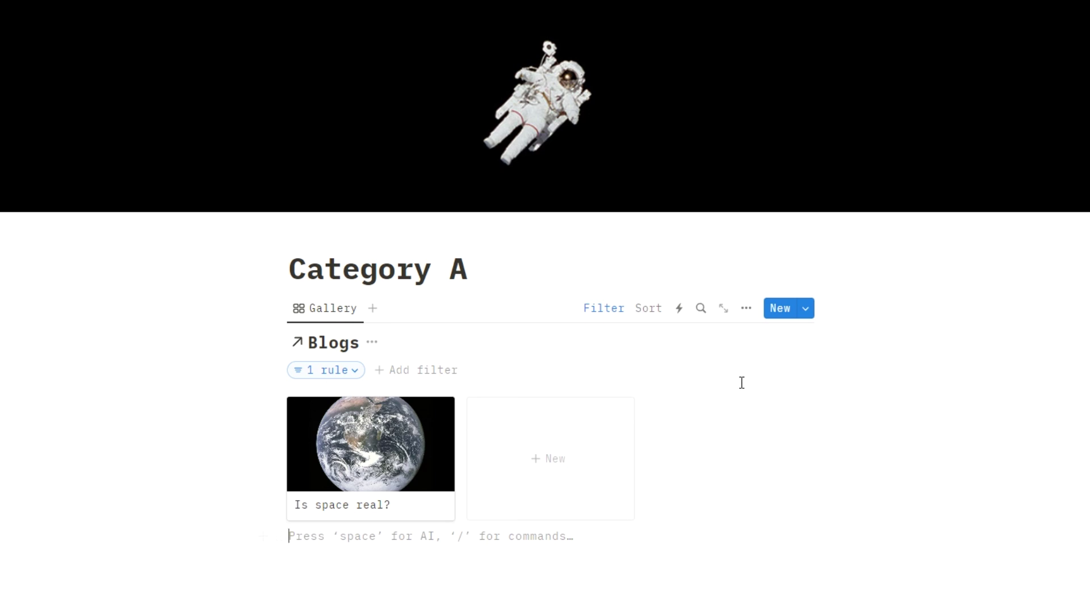
# Step: Turn off the database title in the layout of the Category A page's gallery view
pyautogui.click(746, 309)
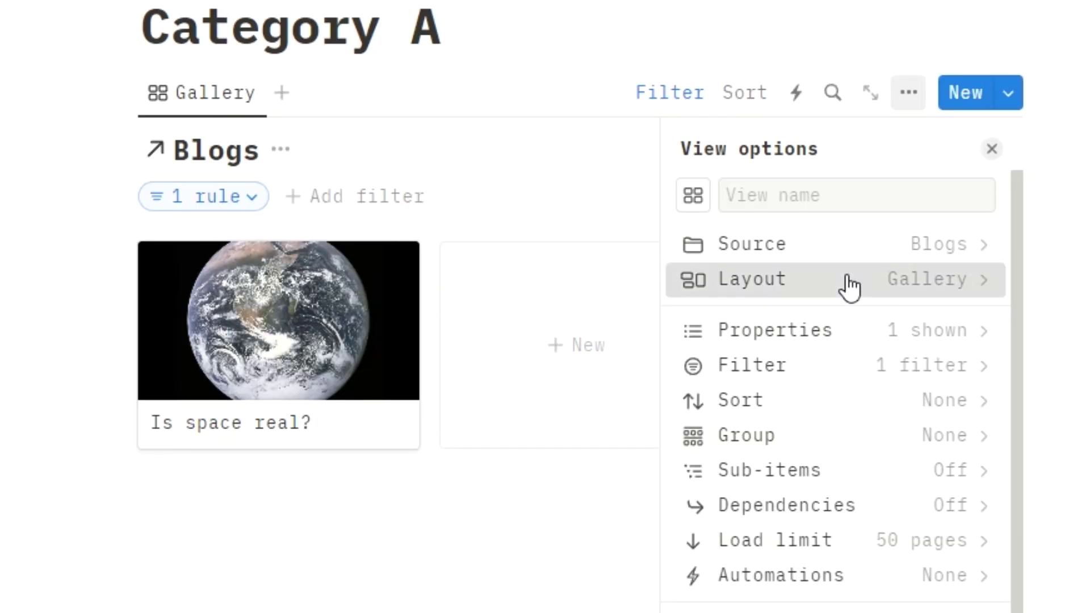
pyautogui.click(711, 337)
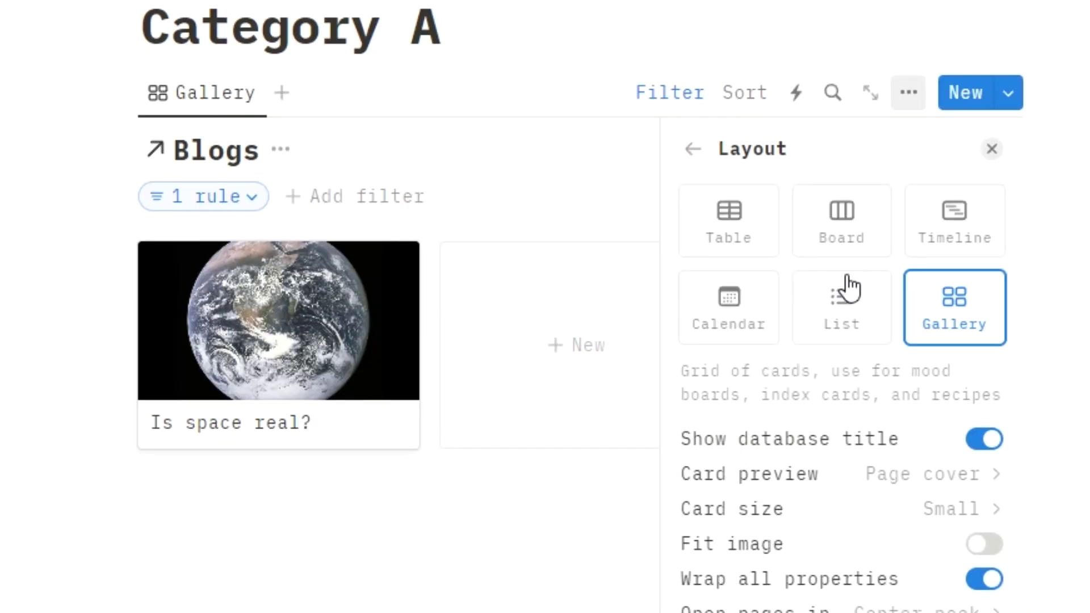
pyautogui.click(992, 442)
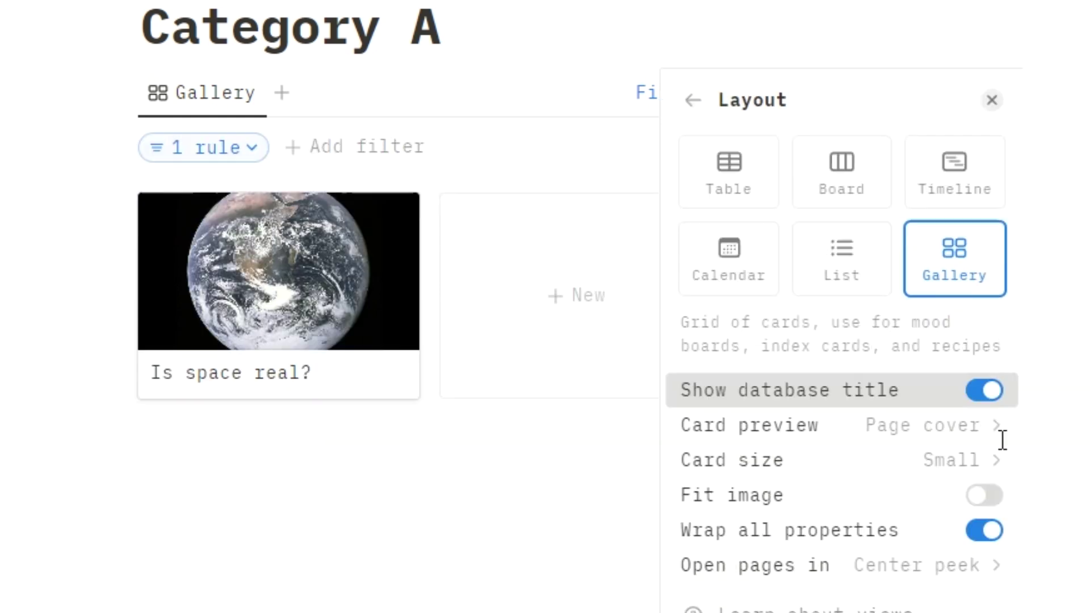
pyautogui.press('Escape')
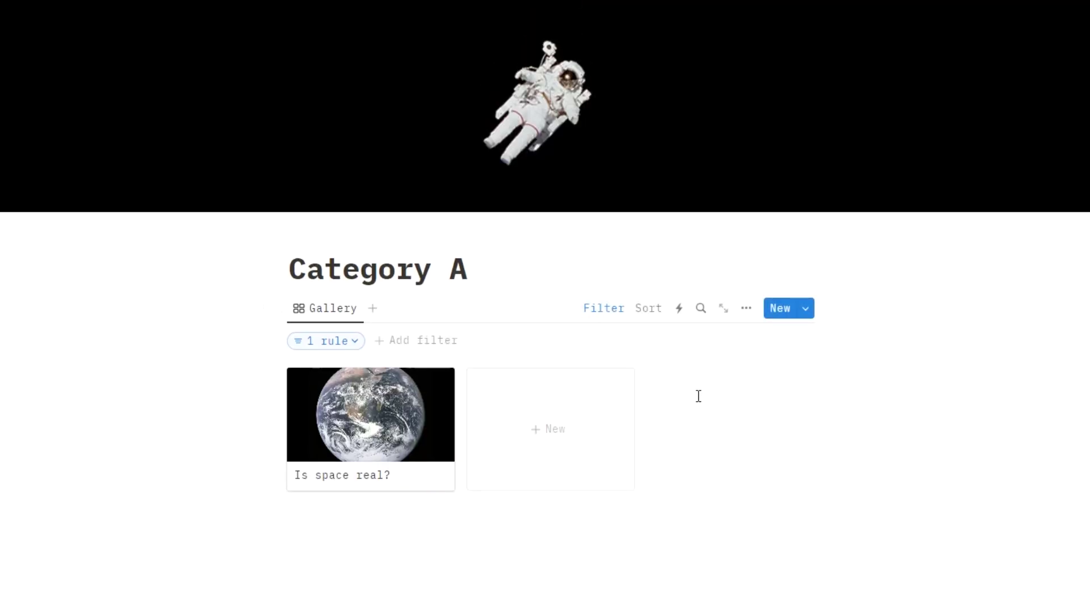
# Step: Below the Category A title, write "Have you ever wanted to go to space? Because I have. It’s so cool and really big and stuff. Wow."
pyautogui.click(469, 269)
pyautogui.press('Return')
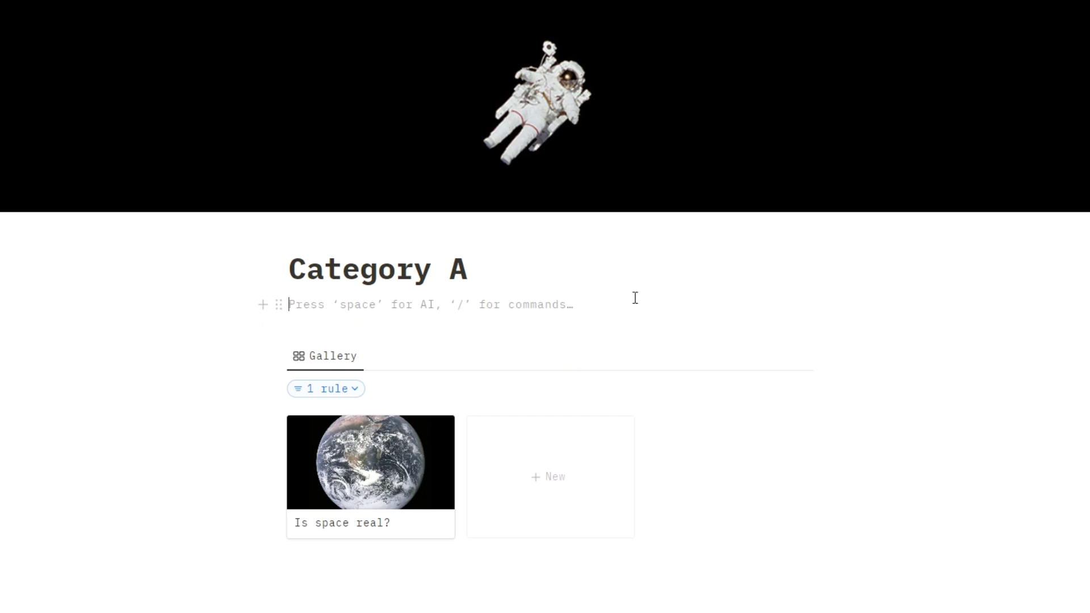
pyautogui.write('Have you ever')
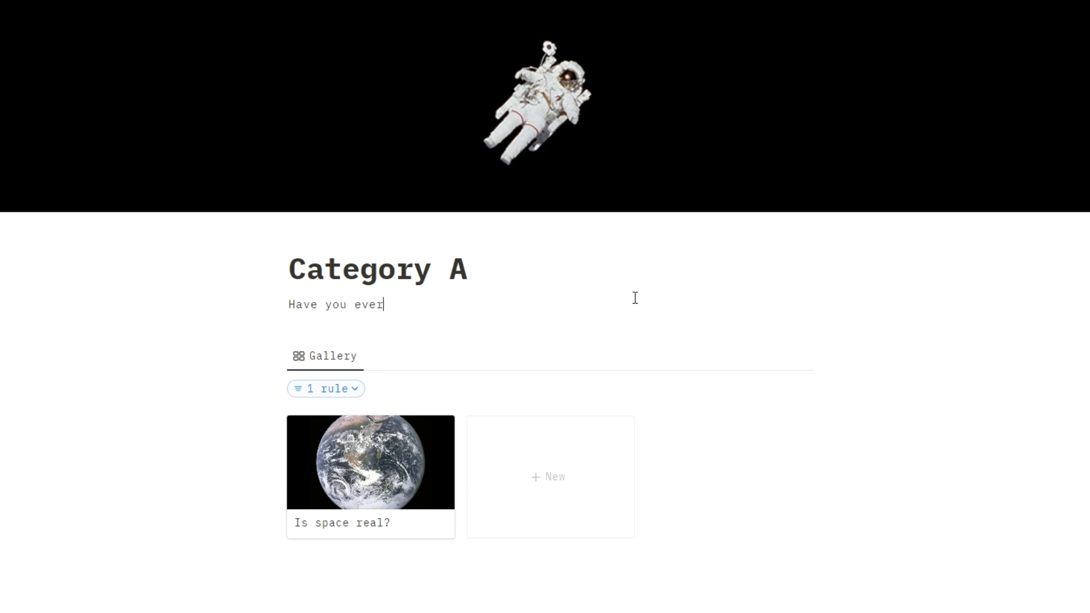
pyautogui.write(' wanted to go to space? Because I have. It’s so co')
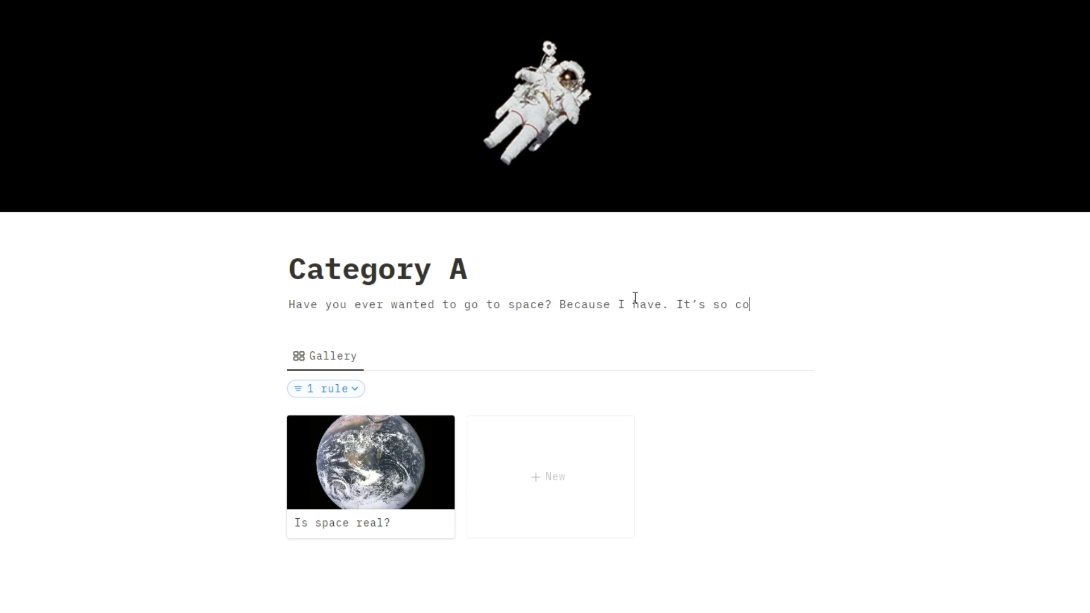
pyautogui.write('ol and really big and stuff. Wow.')
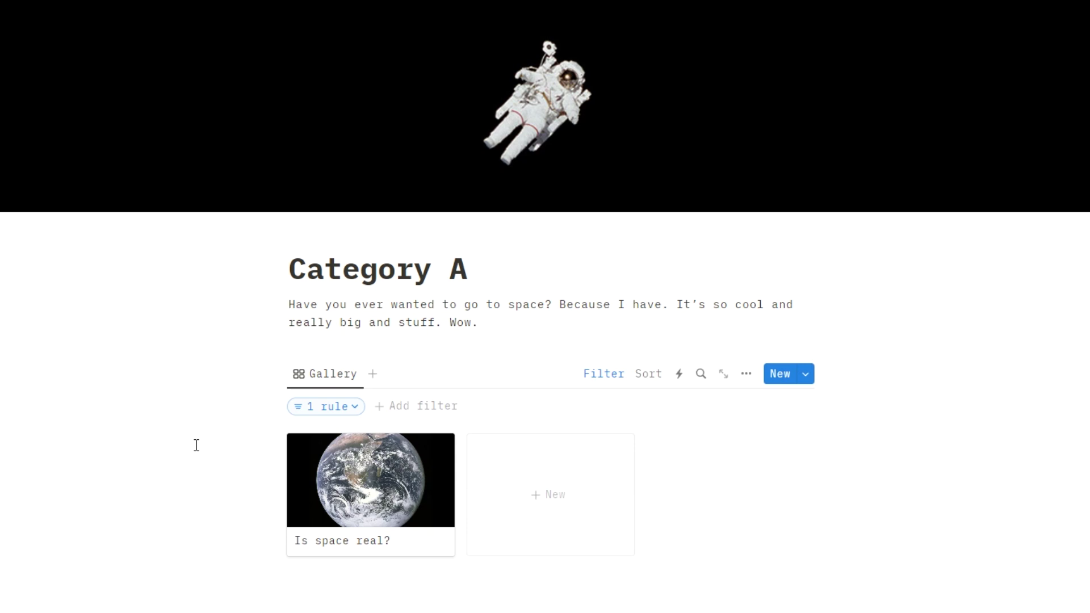
# Step: Return to the Blog page and set the Category A sub-page's icon to the rocket emoji, searching for "space"
pyautogui.click(11, 8)
pyautogui.moveTo(372, 142)
pyautogui.click(298, 138)
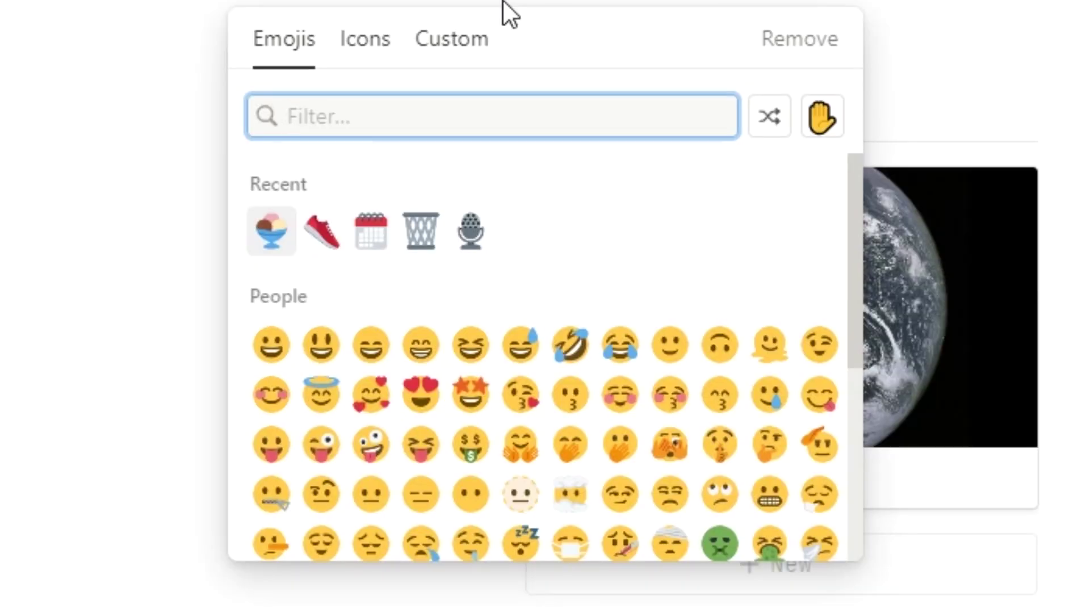
pyautogui.write('space')
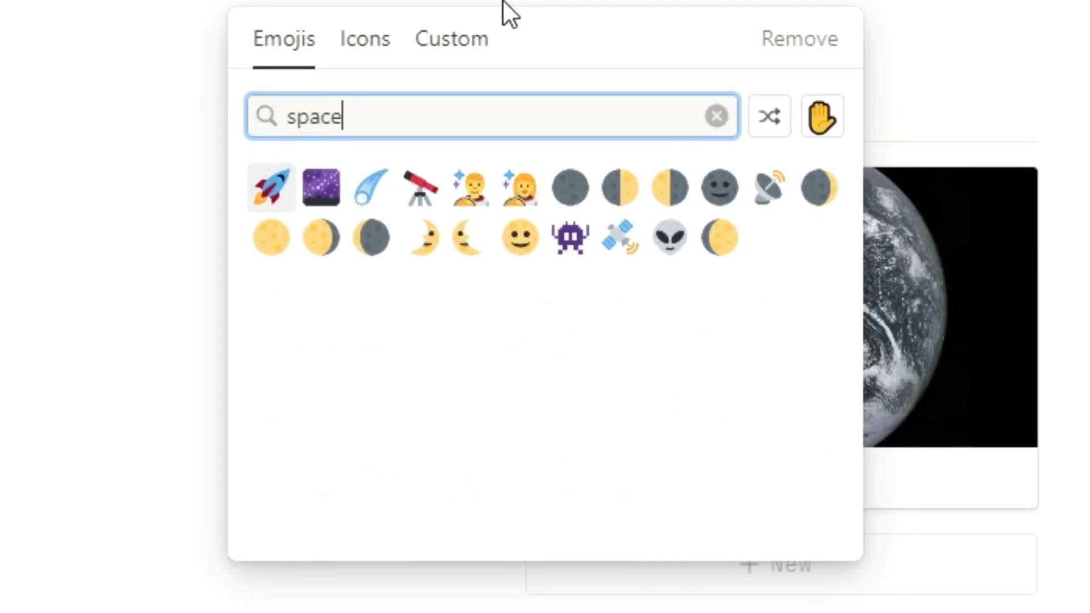
pyautogui.click(278, 186)
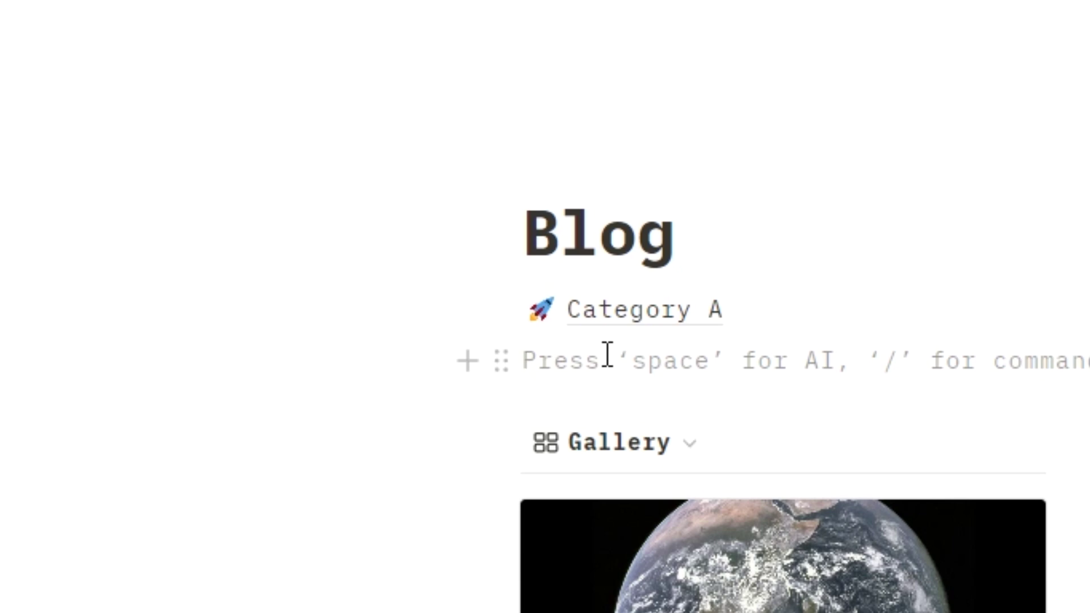
# Step: Duplicate the Category A sub-page twice and arrange the three page links side by side in columns
pyautogui.click(504, 310)
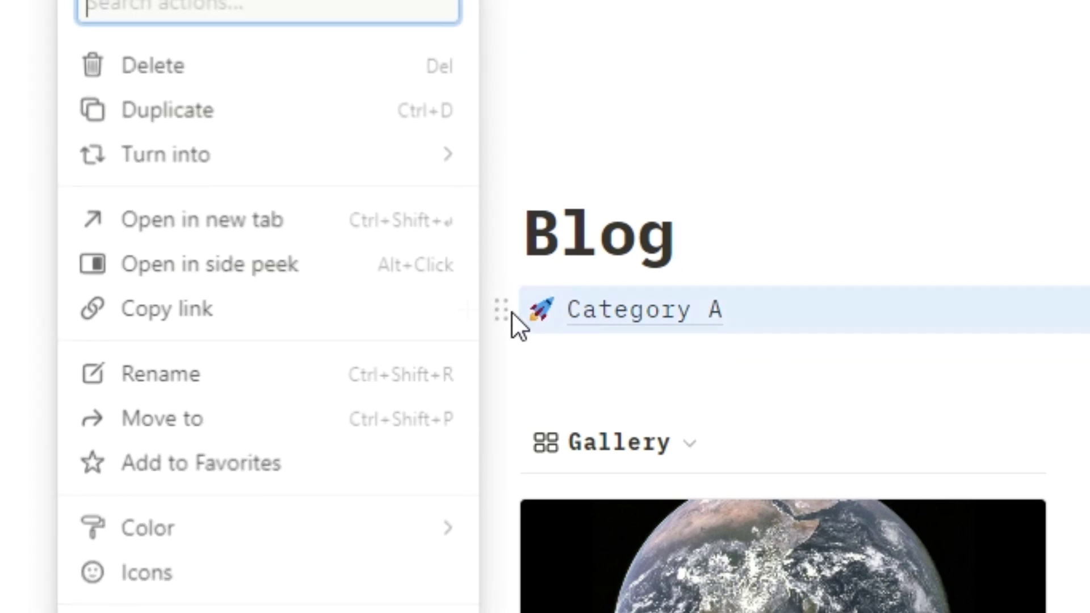
pyautogui.click(340, 122)
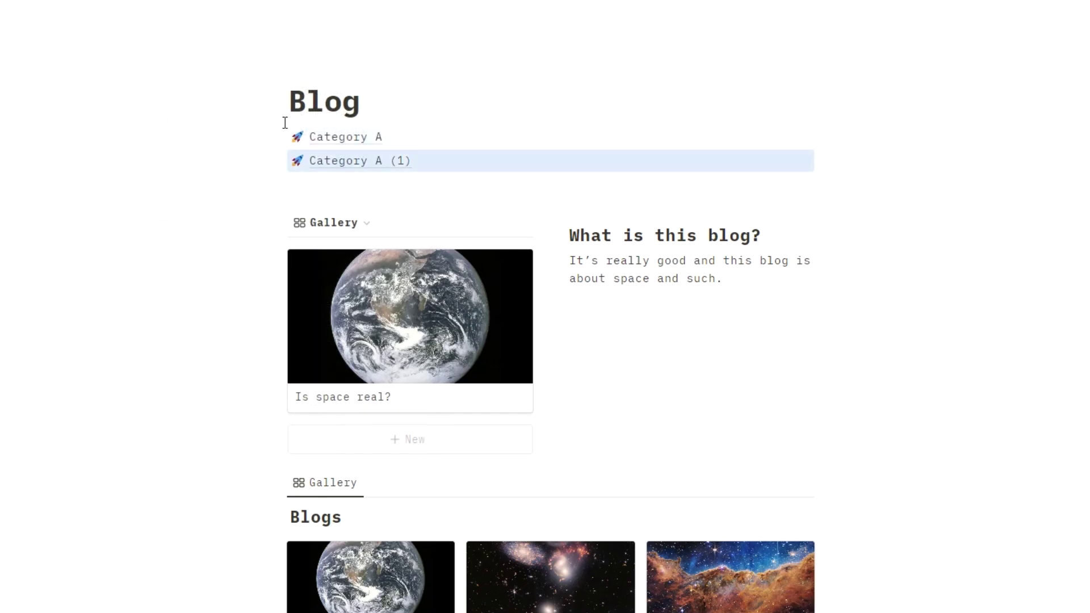
pyautogui.click(279, 160)
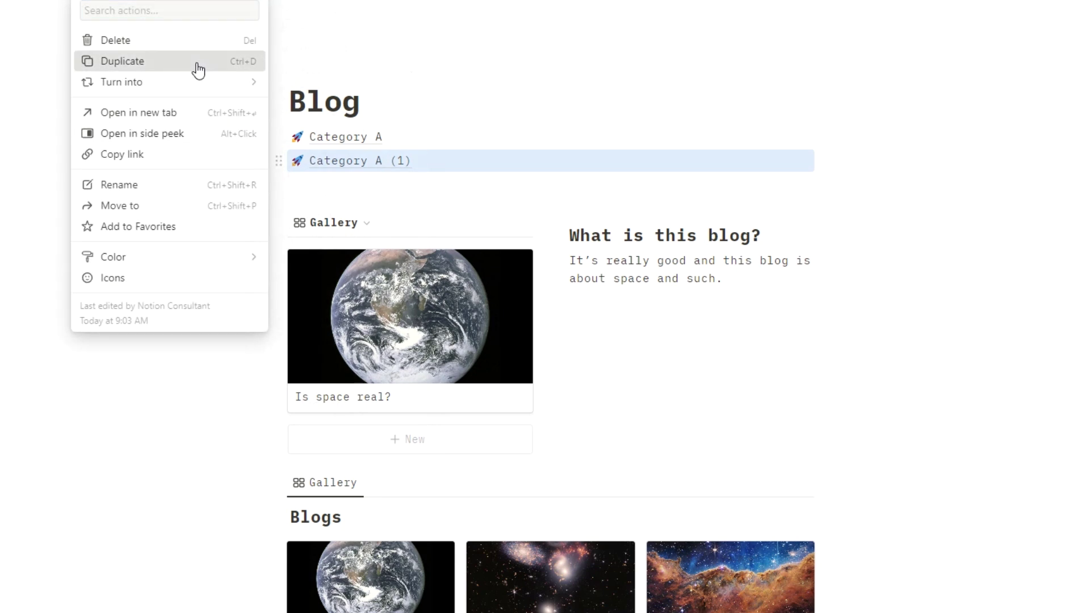
pyautogui.click(198, 64)
pyautogui.moveTo(279, 163); pyautogui.dragTo(820, 143)
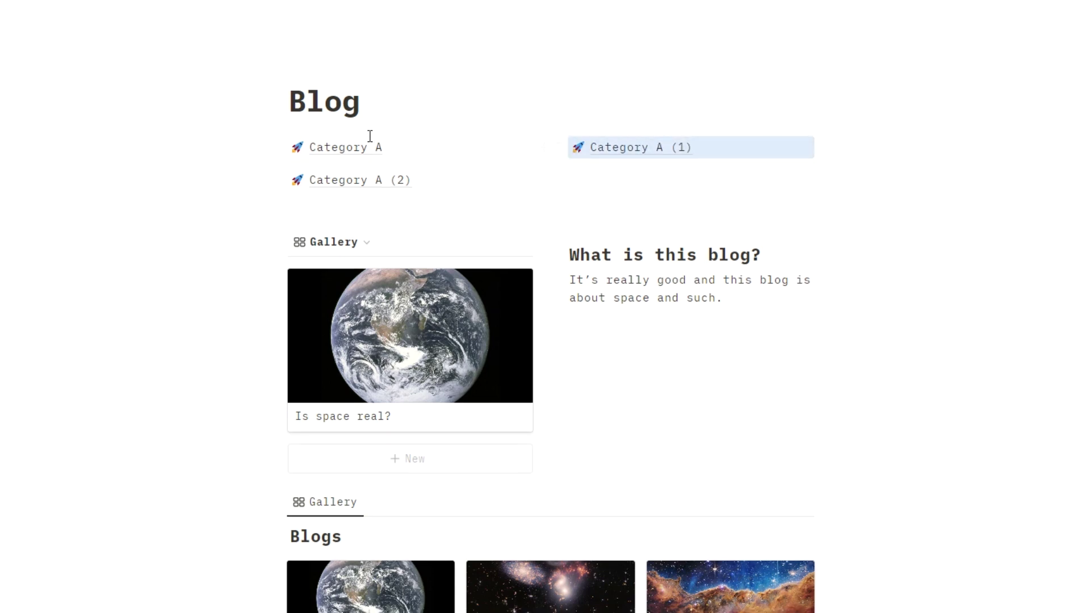
pyautogui.moveTo(279, 180); pyautogui.dragTo(824, 148)
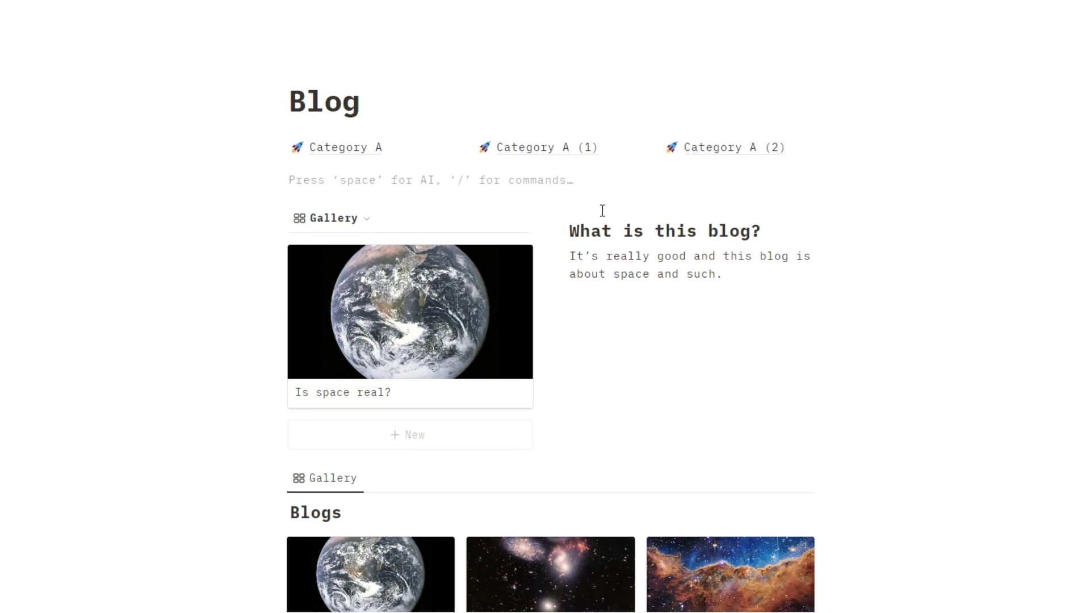
# Step: Open the middle copy of the Category A page and rename it "Category B"
pyautogui.click(530, 150)
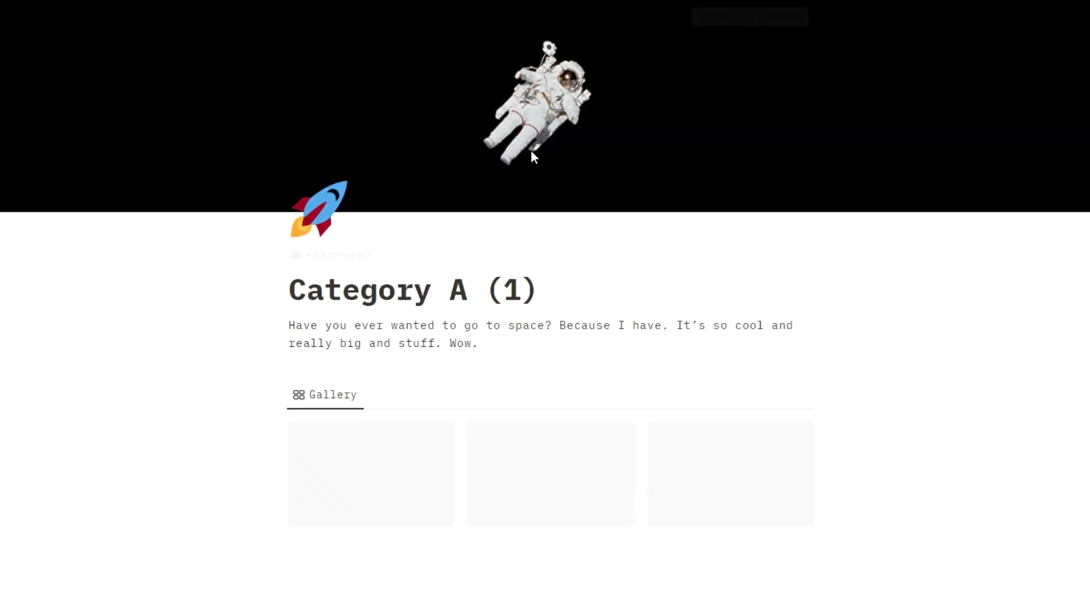
pyautogui.moveTo(449, 288); pyautogui.dragTo(581, 278)
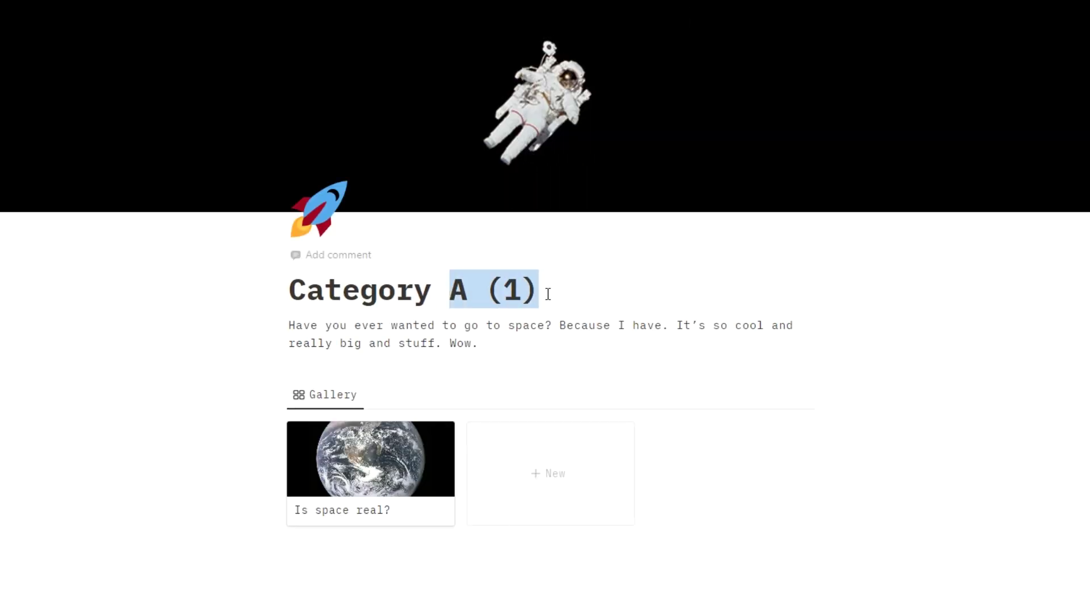
pyautogui.write('B')
pyautogui.click(616, 397)
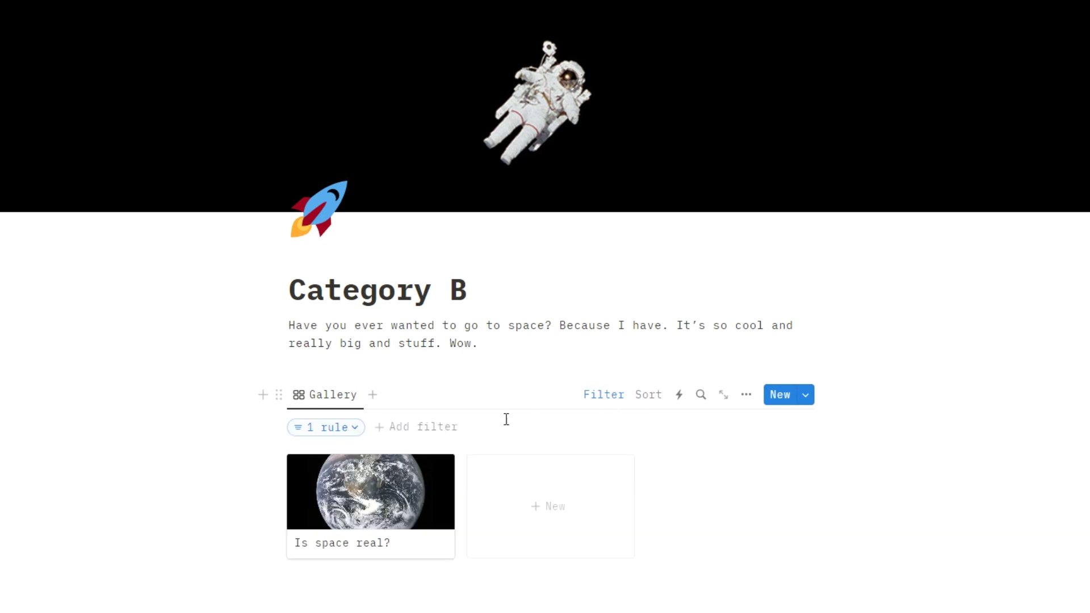
# Step: Change the Category B page's gallery filter to the Category B tag instead of Category A, and return to the Blog page
pyautogui.click(355, 429)
pyautogui.click(385, 491)
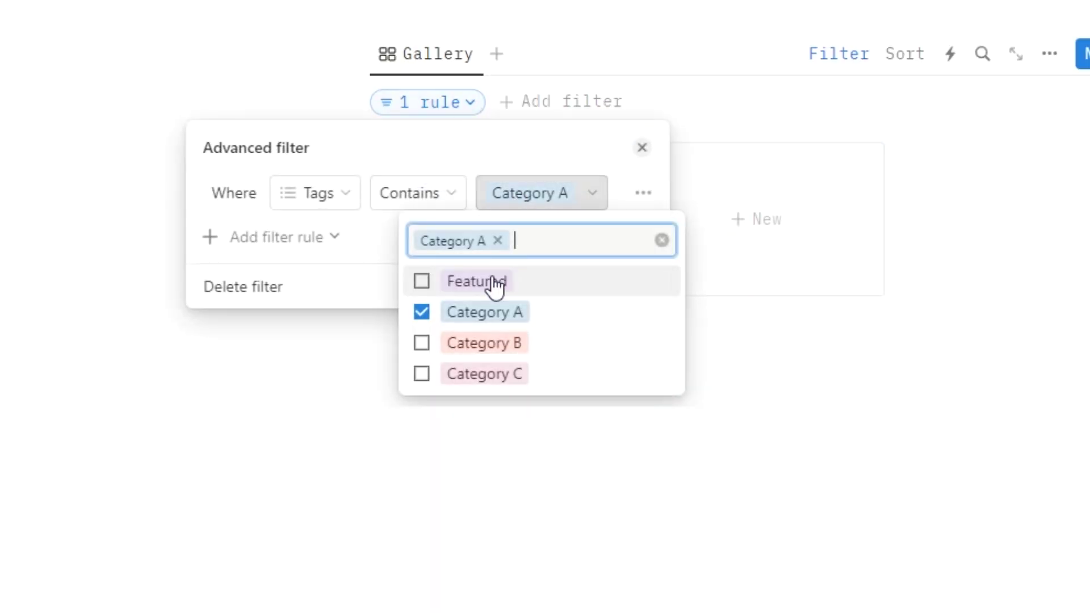
pyautogui.click(488, 313)
pyautogui.click(511, 344)
pyautogui.click(1031, 9)
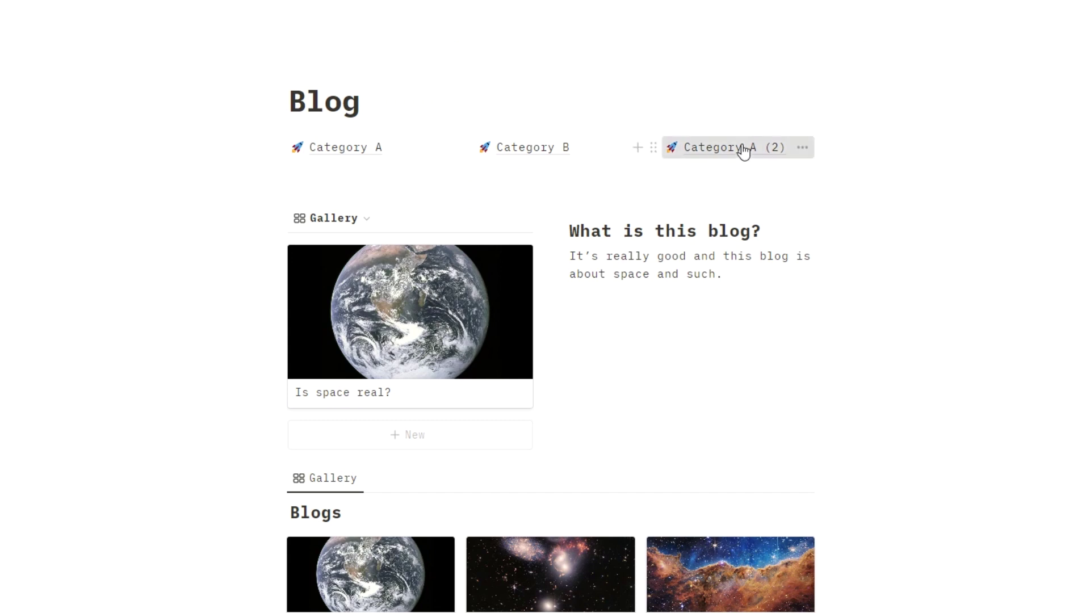
# Step: Open the remaining copy, Category A (2), and rename it "Category C"
pyautogui.click(744, 151)
pyautogui.moveTo(542, 284); pyautogui.dragTo(449, 289)
pyautogui.write('Category C')
pyautogui.click(603, 396)
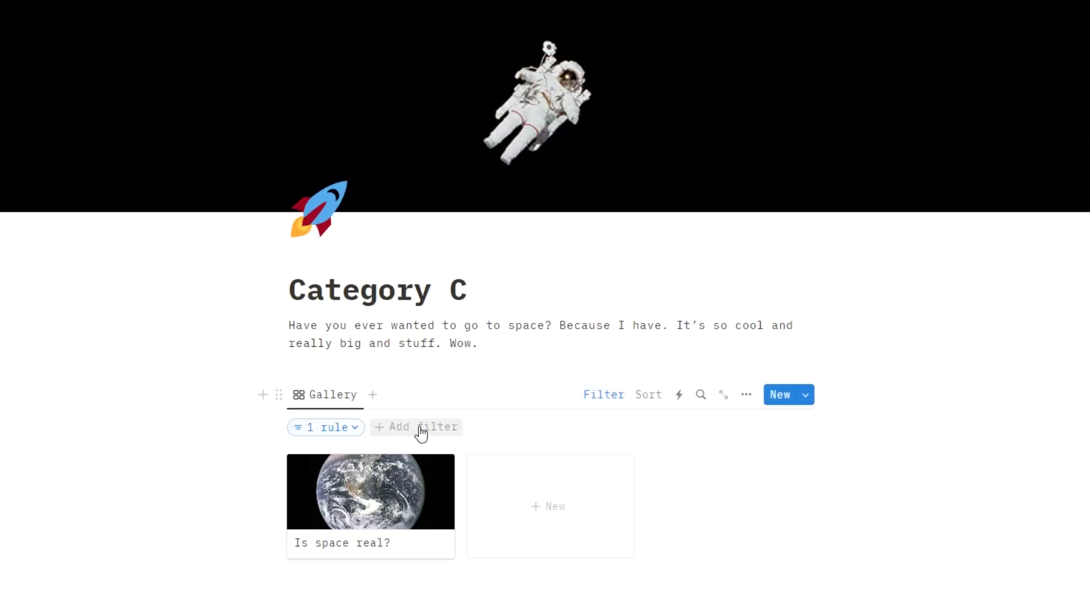
# Step: Change the Category C page's gallery filter to the Category C tag instead of Category A
pyautogui.click(340, 430)
pyautogui.click(393, 492)
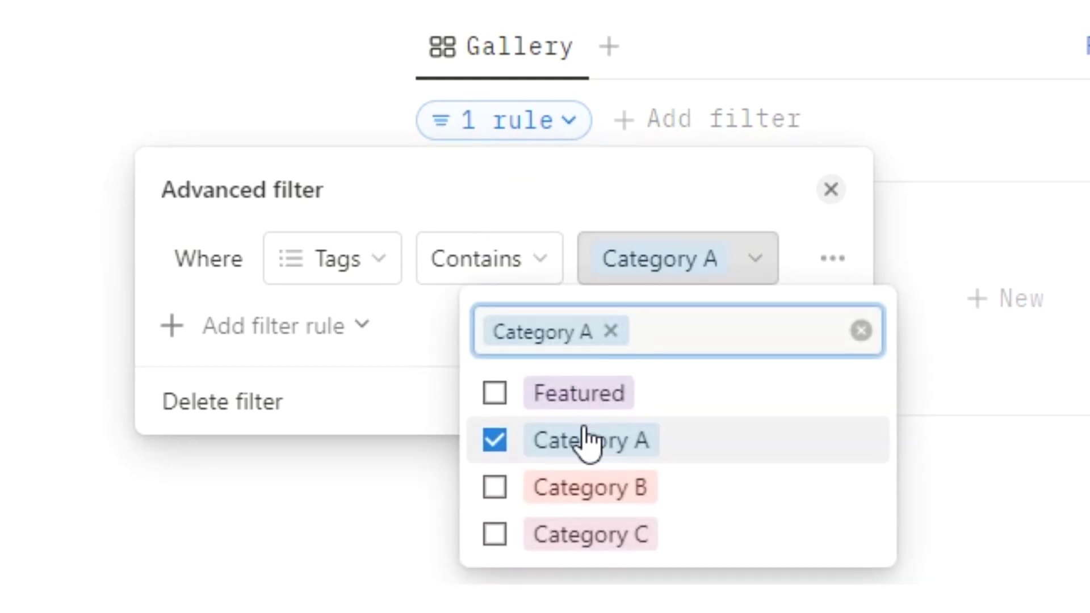
pyautogui.click(584, 440)
pyautogui.click(588, 533)
pyautogui.press('Escape')
pyautogui.press('Escape')
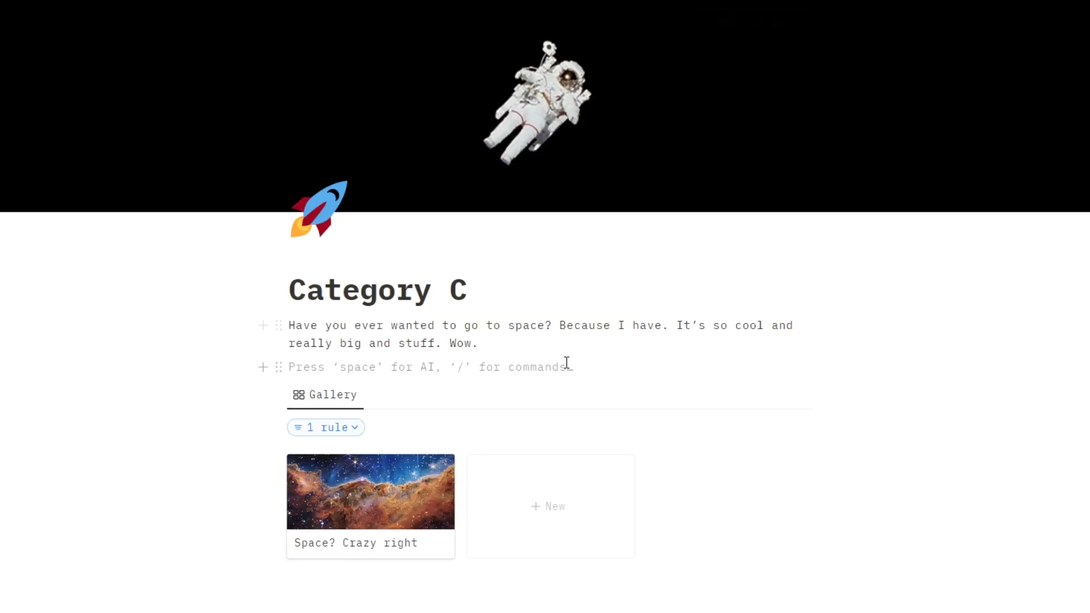
pyautogui.click(513, 339)
pyautogui.hotkey('ctrl', 'a')
pyautogui.click(574, 348)
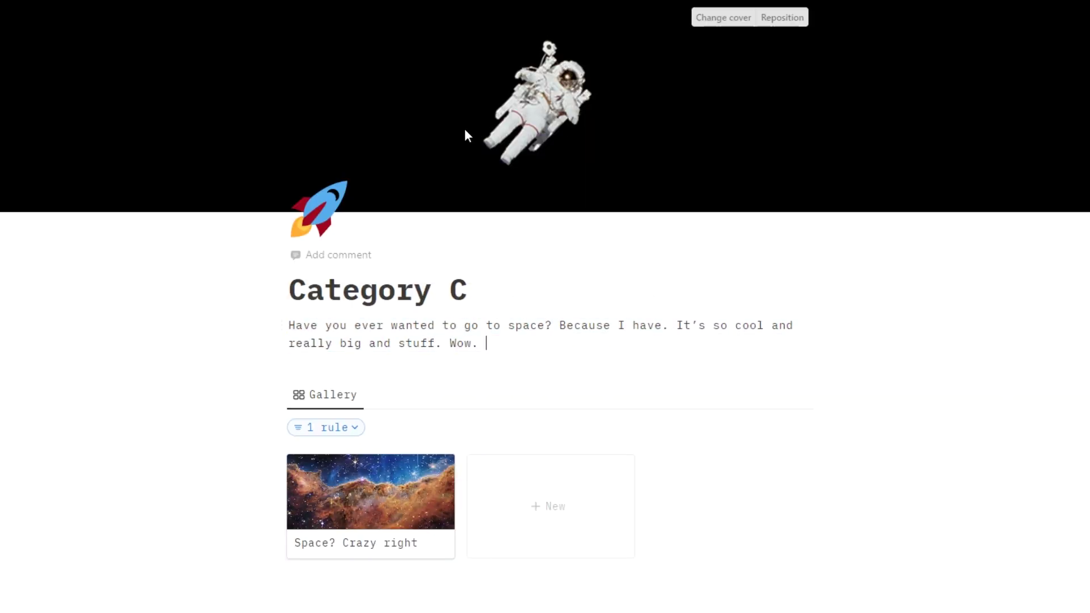
# Step: Change the Category C page's cover to the picture of Earth's city lights seen from space
pyautogui.click(713, 23)
pyautogui.scroll(-5, 652, 231)
pyautogui.click(577, 238)
# Step: Set the Category C page's icon to the telescope emoji and the Category B page's icon to the yellow full moon emoji
pyautogui.click(317, 209)
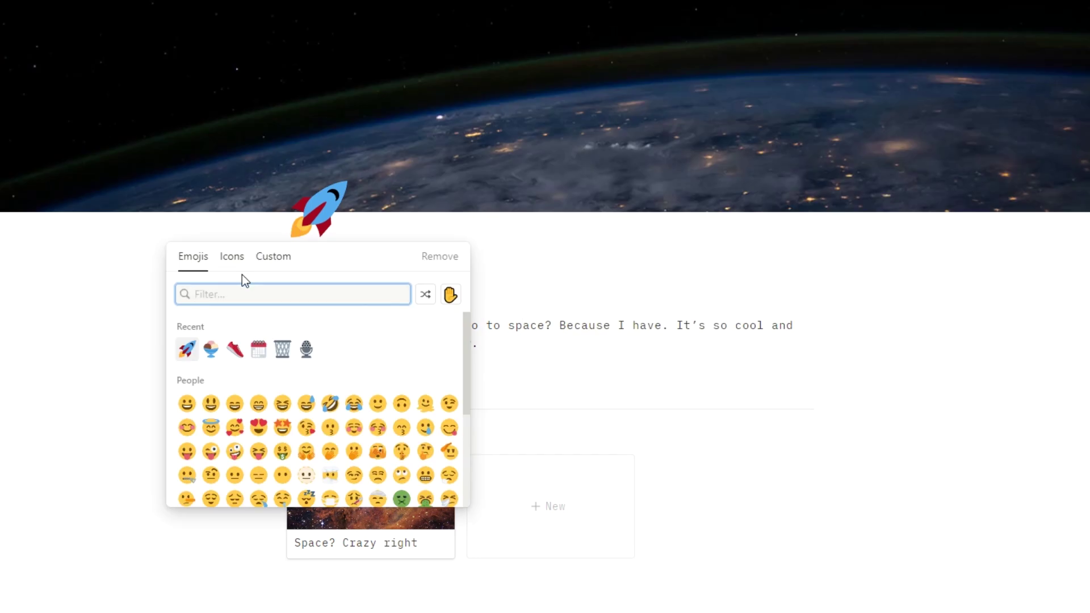
pyautogui.write('space')
pyautogui.click(257, 328)
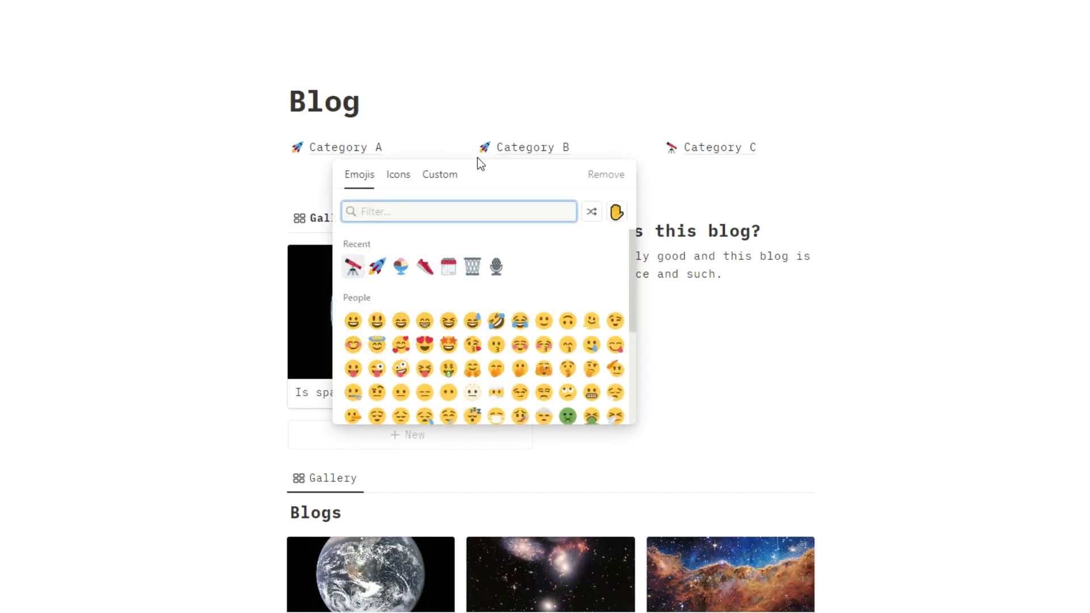
pyautogui.write('space')
pyautogui.click(352, 269)
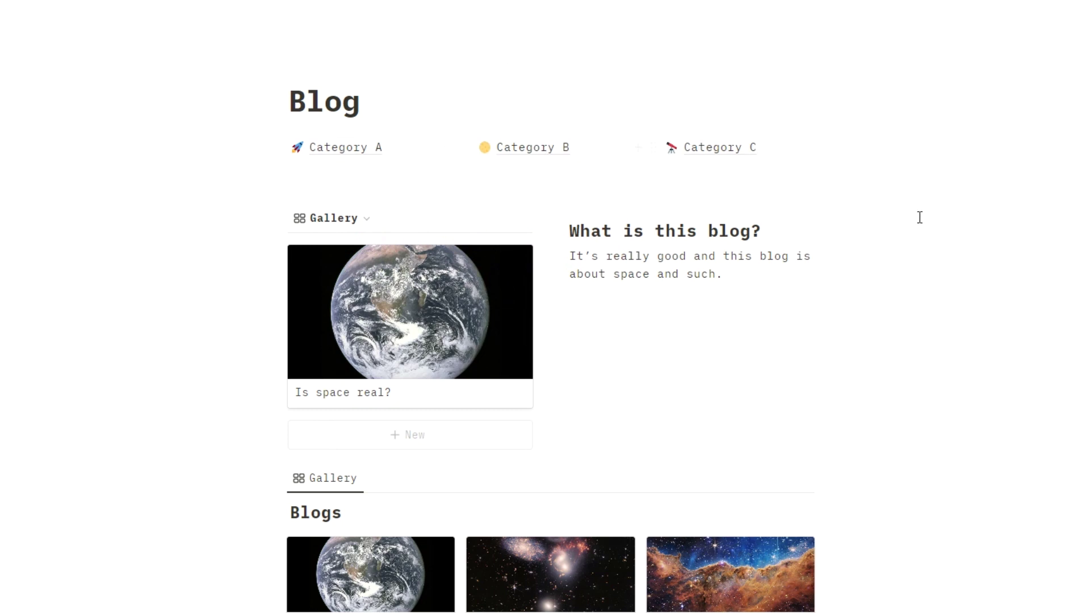
# Step: Insert a divider between the Blog title and the row of category links
pyautogui.click(496, 100)
pyautogui.press('Return')
pyautogui.write('/')
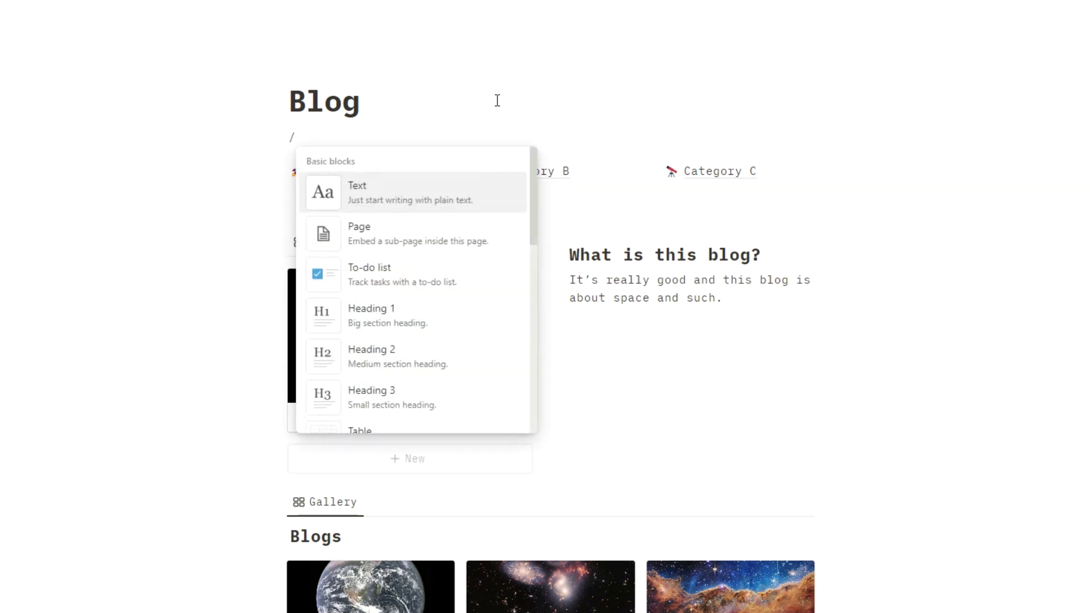
pyautogui.write('div')
pyautogui.press('Return')
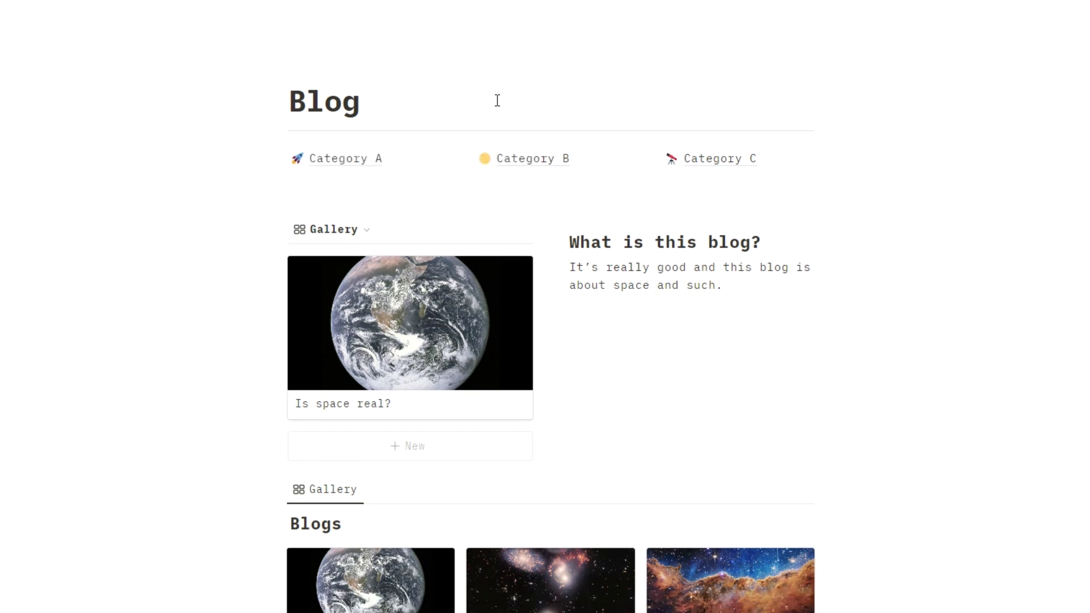
# Step: Insert a divider below the row of category links and remove the leftover empty line under it
pyautogui.click(373, 191)
pyautogui.write('/div')
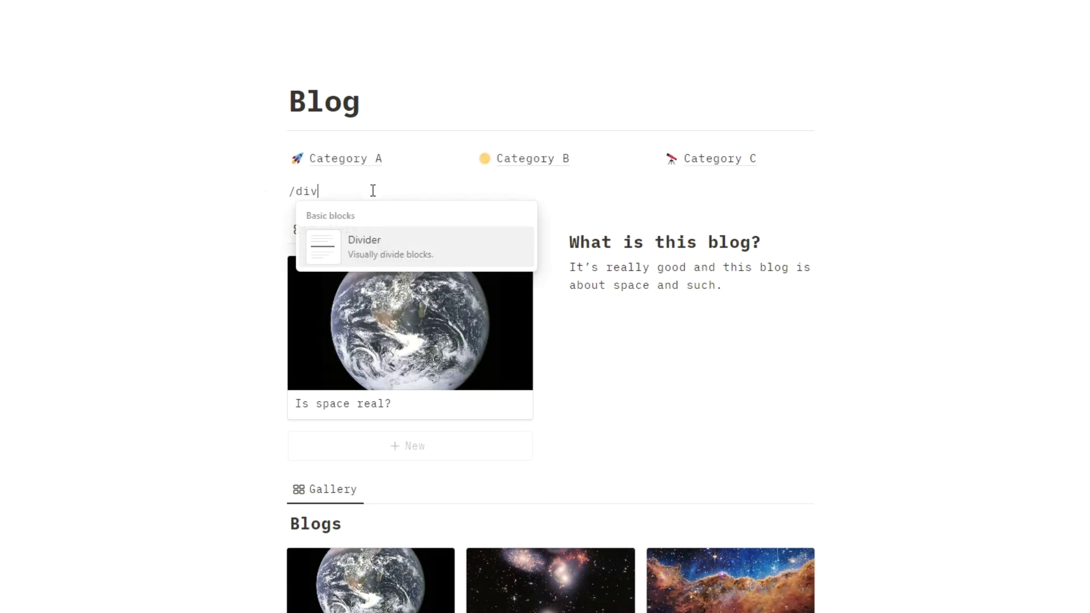
pyautogui.press('Return')
pyautogui.press('BackSpace')
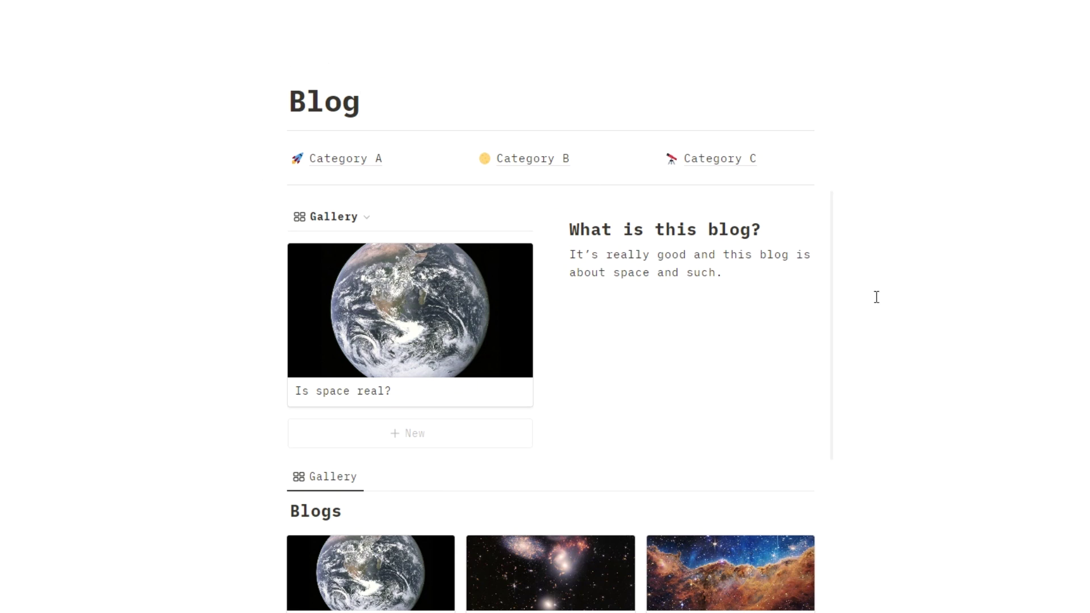
# Step: Change the Blog page's cover to the picture of a bright spiral galaxy among stars
pyautogui.click(388, 68)
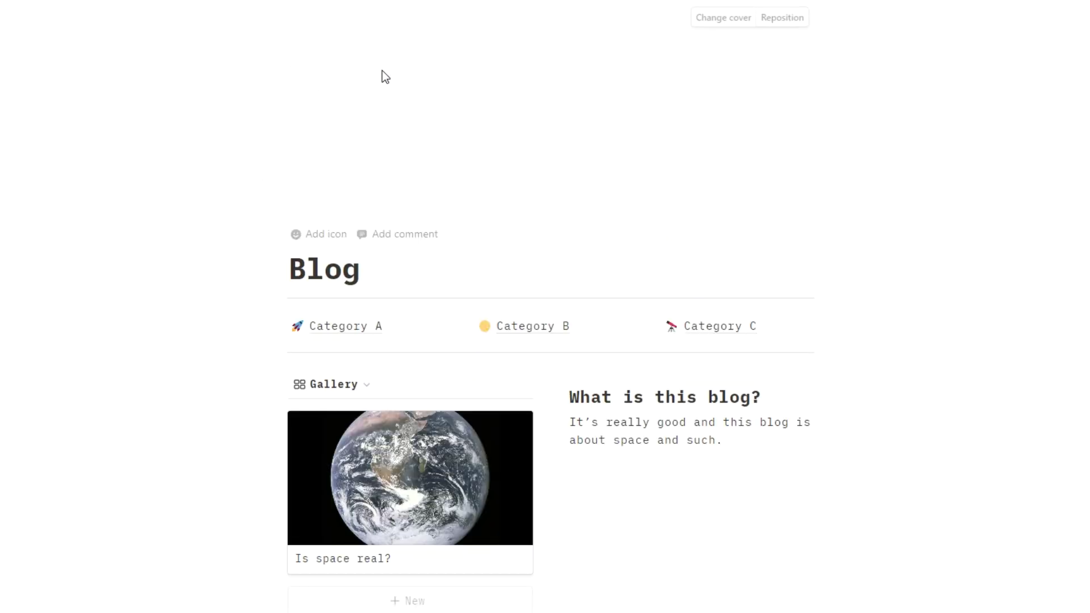
pyautogui.click(709, 19)
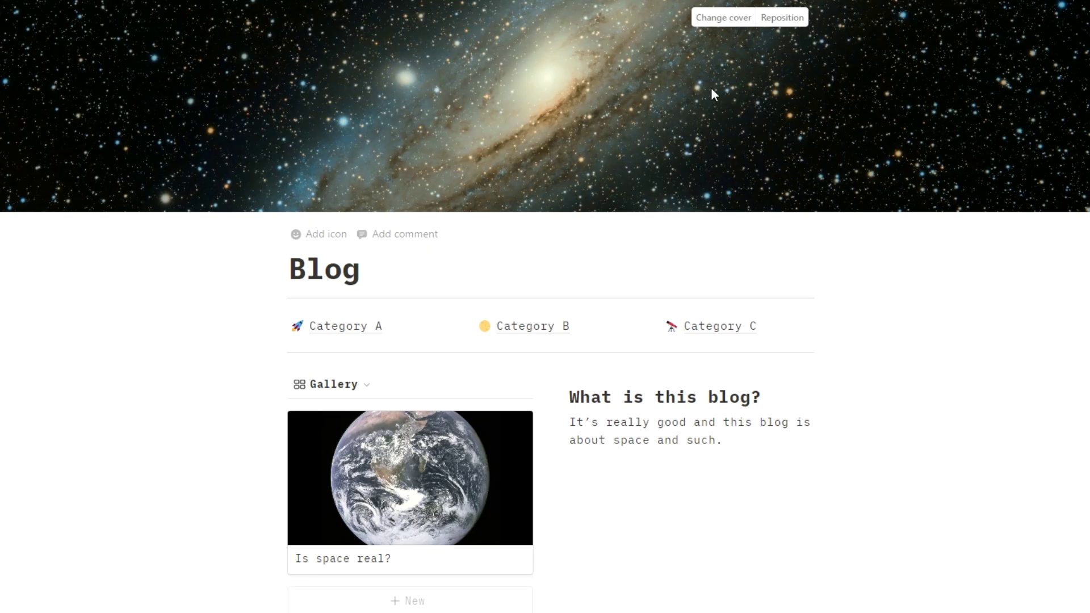
pyautogui.scroll(-3, 847, 233)
pyautogui.scroll(1, 846, 233)
pyautogui.scroll(-4, 744, 119)
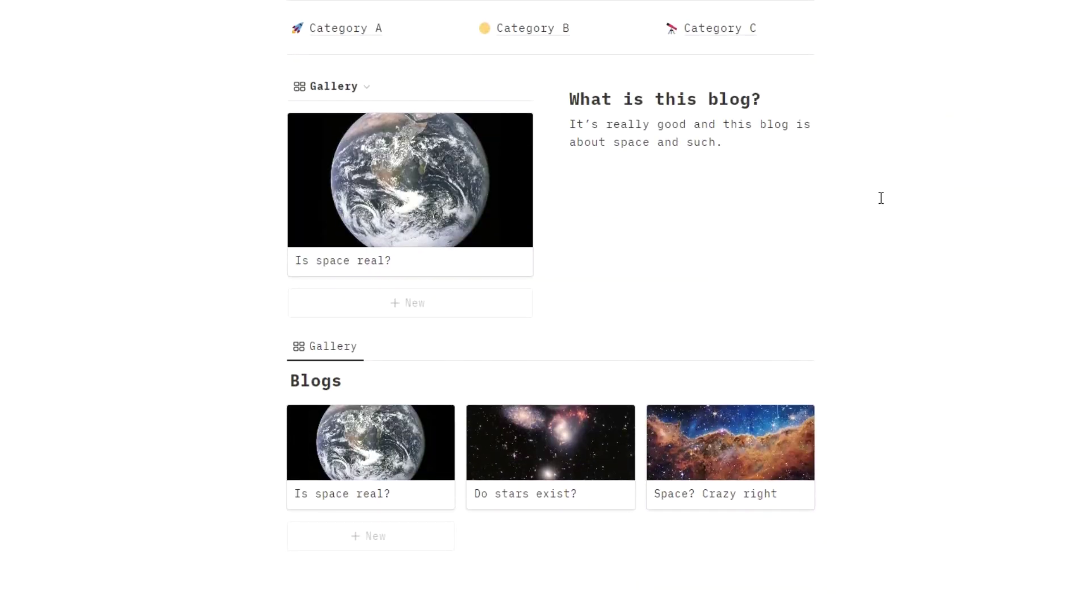
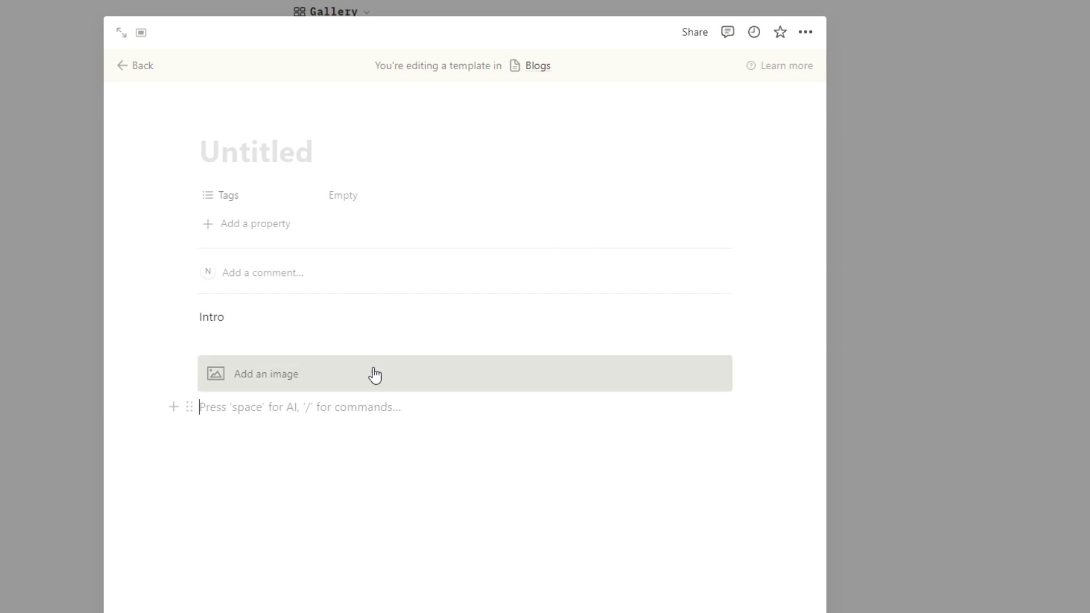
# Step: Add the outline lines Point 1, Point 2, Point 3 and Call to Action below the template's image placeholder
pyautogui.write('Point 1')
pyautogui.press('Return')
pyautogui.write('Point 2')
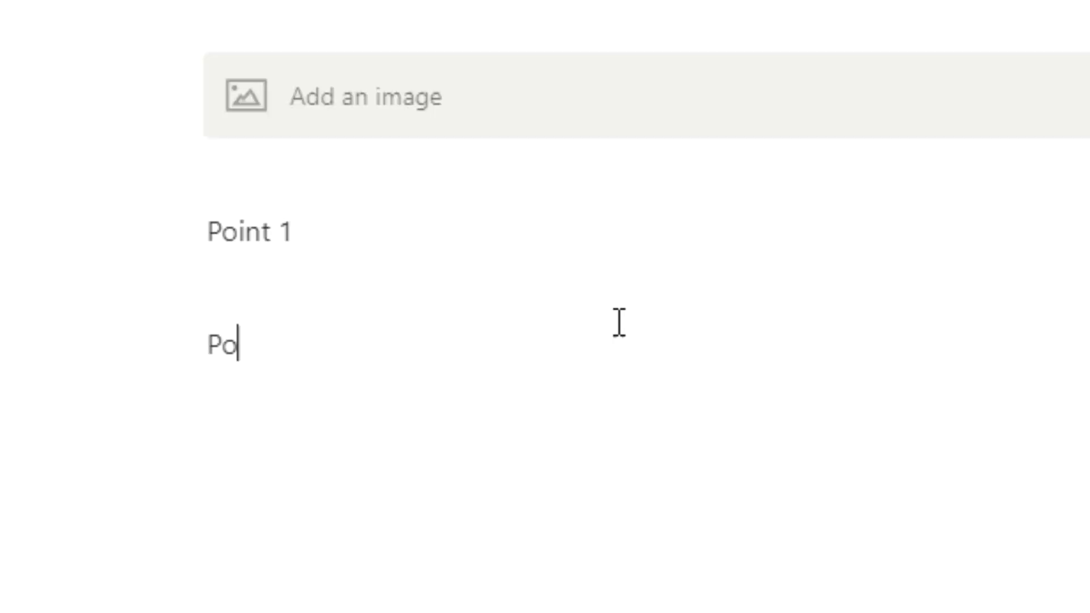
pyautogui.press('Return')
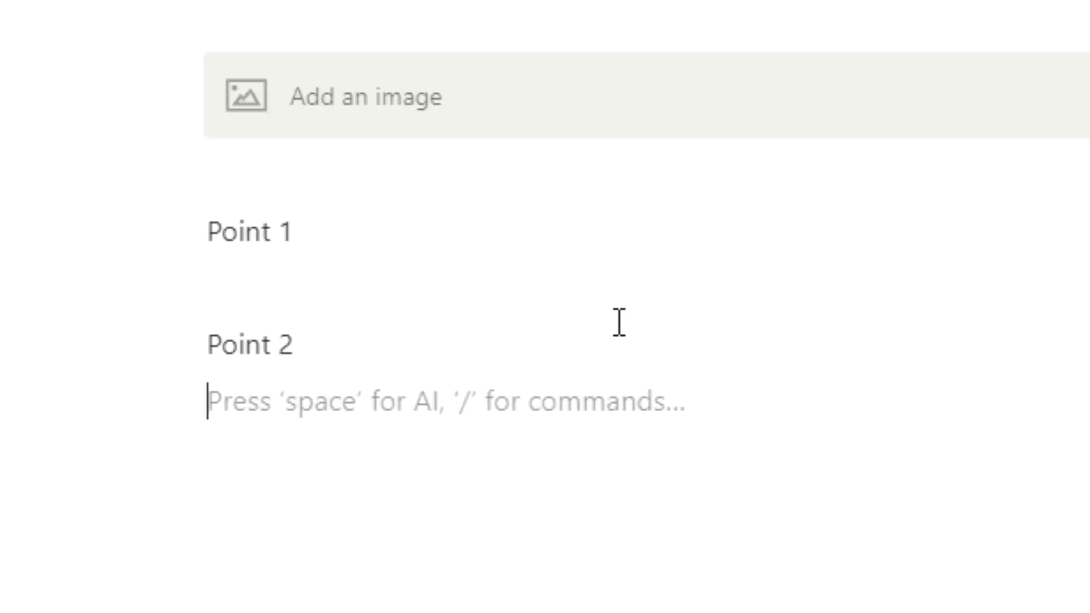
pyautogui.write('Point 3')
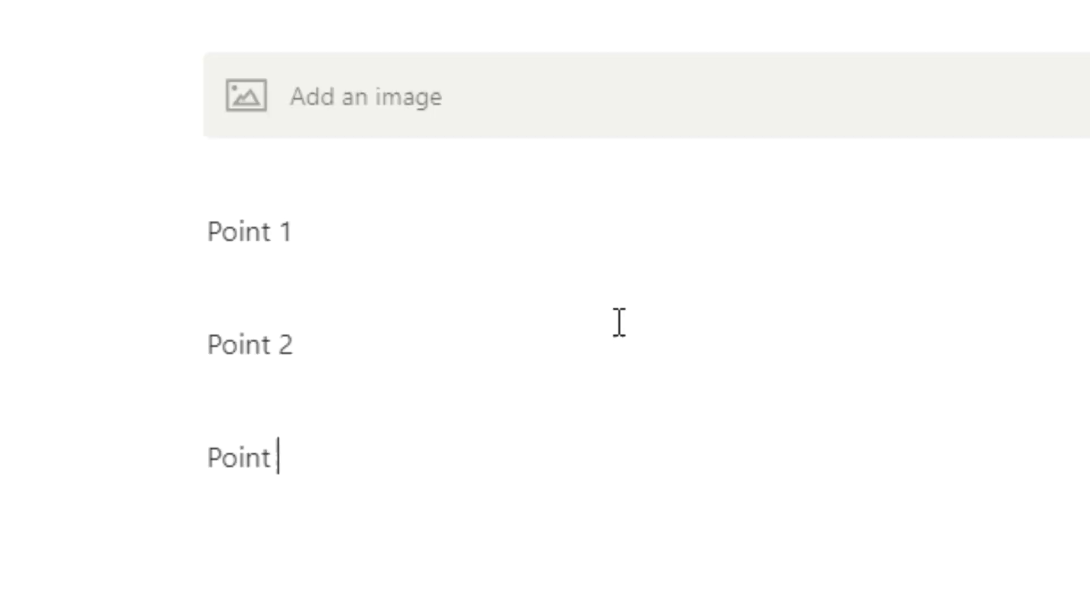
pyautogui.press('Return')
pyautogui.write('Call to Action')
pyautogui.press('Return')
# Step: Insert an image placeholder between Point 2 and Point 3 in the template
pyautogui.click(280, 425)
pyautogui.press('Return')
pyautogui.write('/imag')
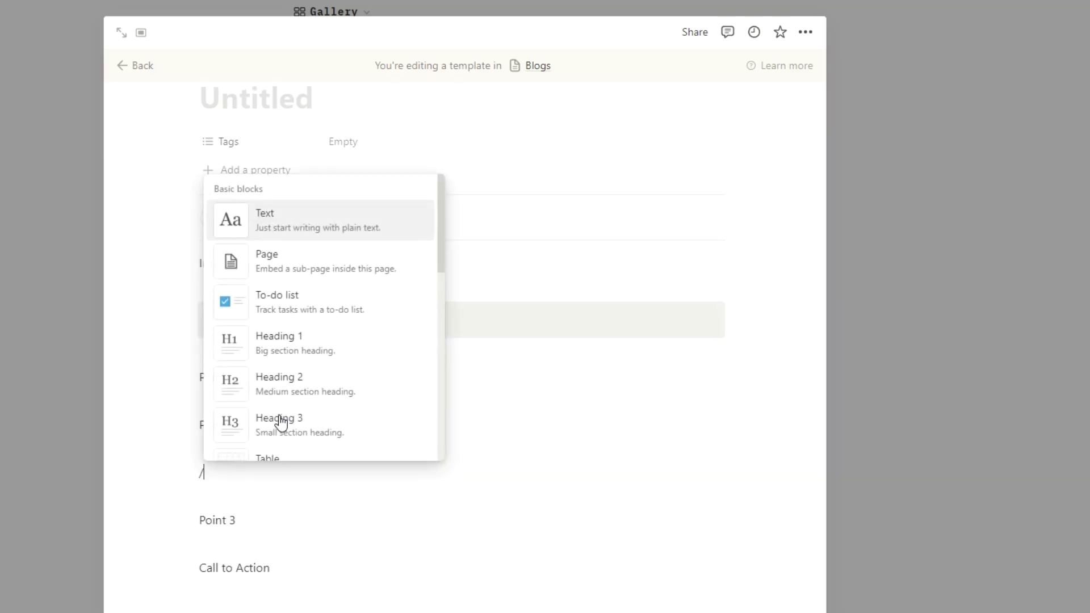
pyautogui.click(279, 426)
pyautogui.scroll(-1, 411, 348)
pyautogui.click(481, 305)
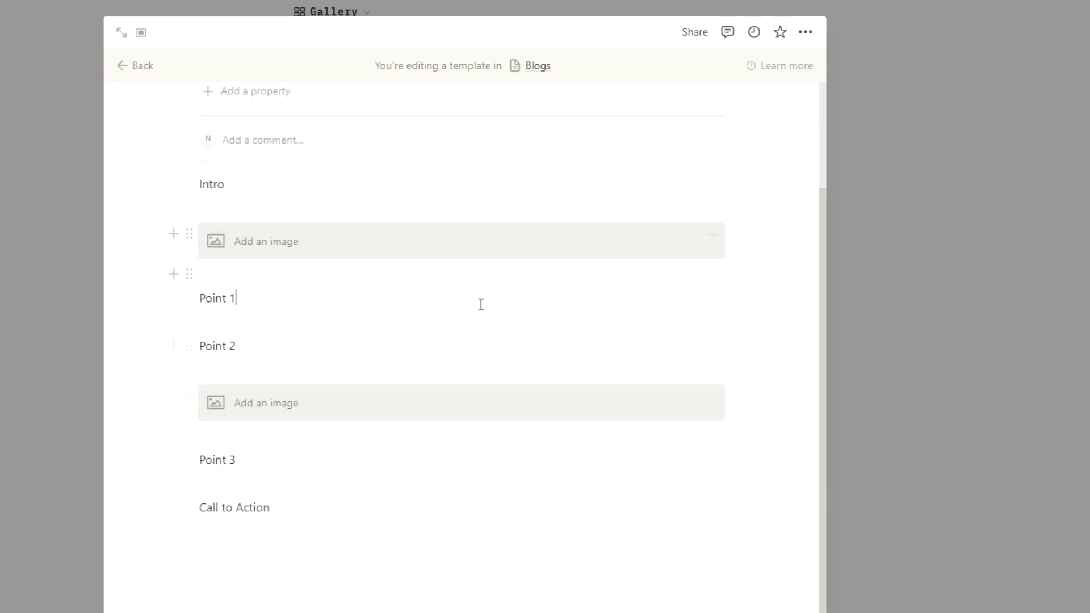
# Step: Delete both image placeholders and all empty lines between Intro, the three points and Call to Action
pyautogui.click(129, 241)
pyautogui.press('Delete')
pyautogui.press('Delete')
pyautogui.click(227, 292)
pyautogui.press('BackSpace')
pyautogui.click(219, 409)
pyautogui.press('BackSpace')
pyautogui.click(235, 341)
pyautogui.press('BackSpace')
pyautogui.click(234, 366)
pyautogui.press('BackSpace')
pyautogui.click(238, 388)
pyautogui.press('BackSpace')
pyautogui.click(234, 420)
pyautogui.press('BackSpace')
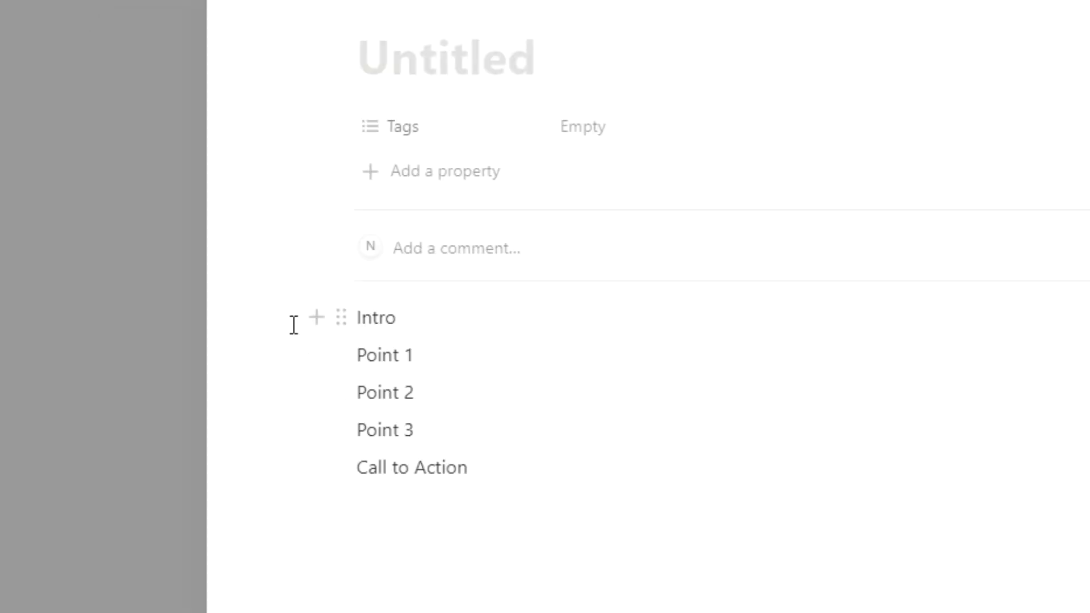
# Step: Turn all five outline lines, from Intro to Call to Action, into Heading 2 blocks
pyautogui.moveTo(151, 317); pyautogui.dragTo(221, 420)
pyautogui.click(341, 323)
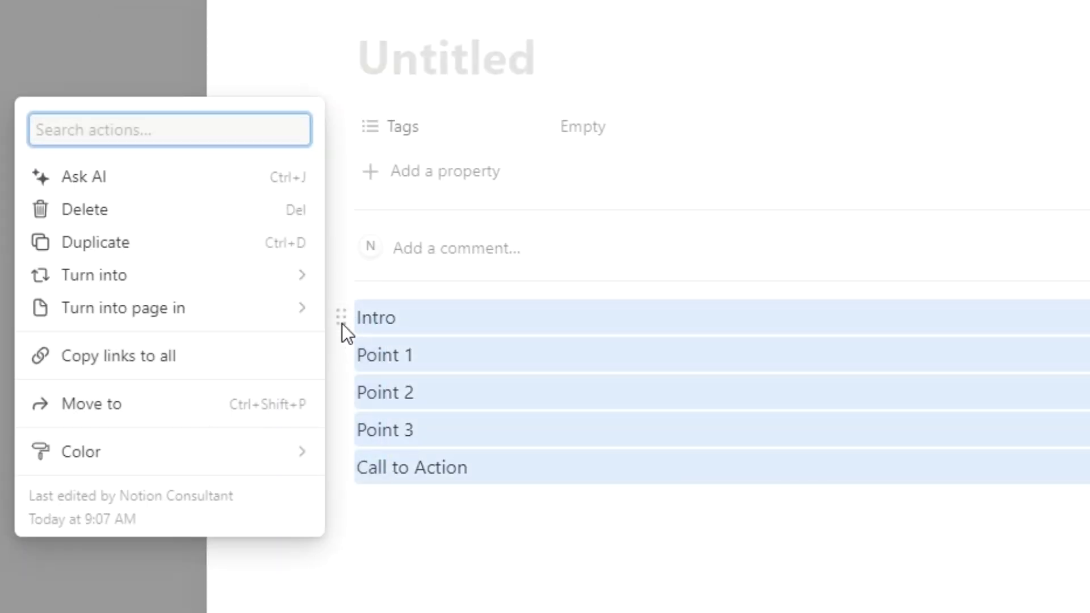
pyautogui.moveTo(262, 292)
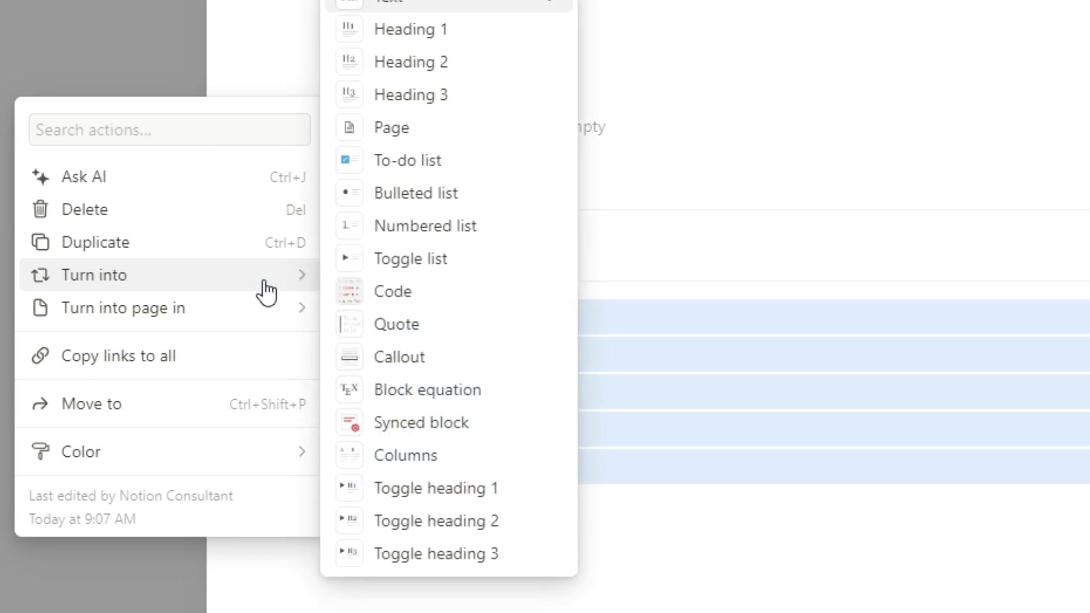
pyautogui.click(409, 62)
pyautogui.click(331, 338)
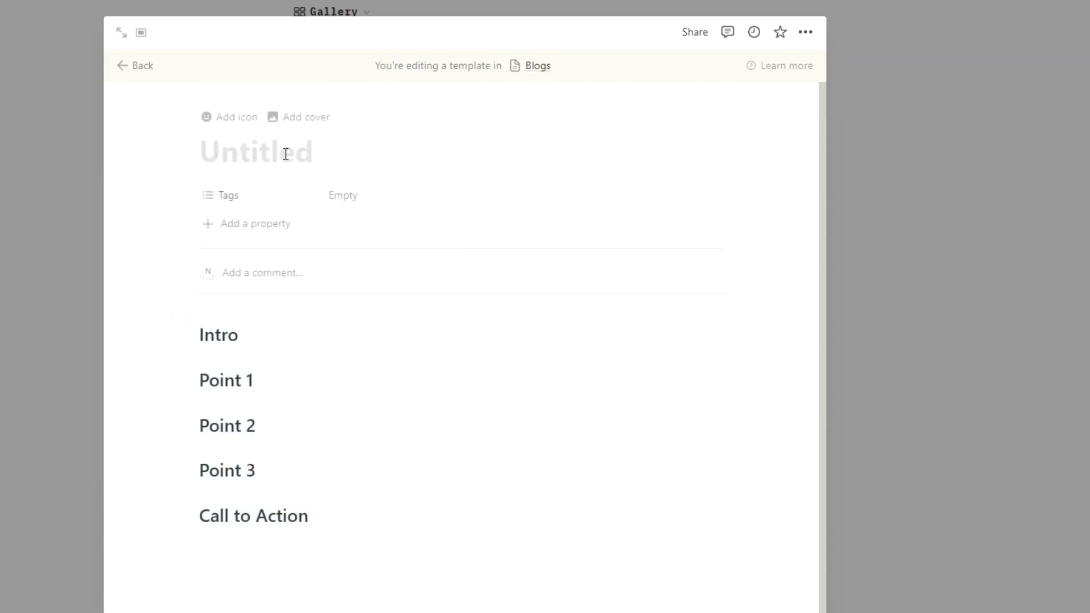
# Step: Add empty text lines beneath the Intro, Point 1, Point 2, Point 3 and Call to Action headings
pyautogui.click(260, 355)
pyautogui.press('Return')
pyautogui.click(289, 413)
pyautogui.press('Return')
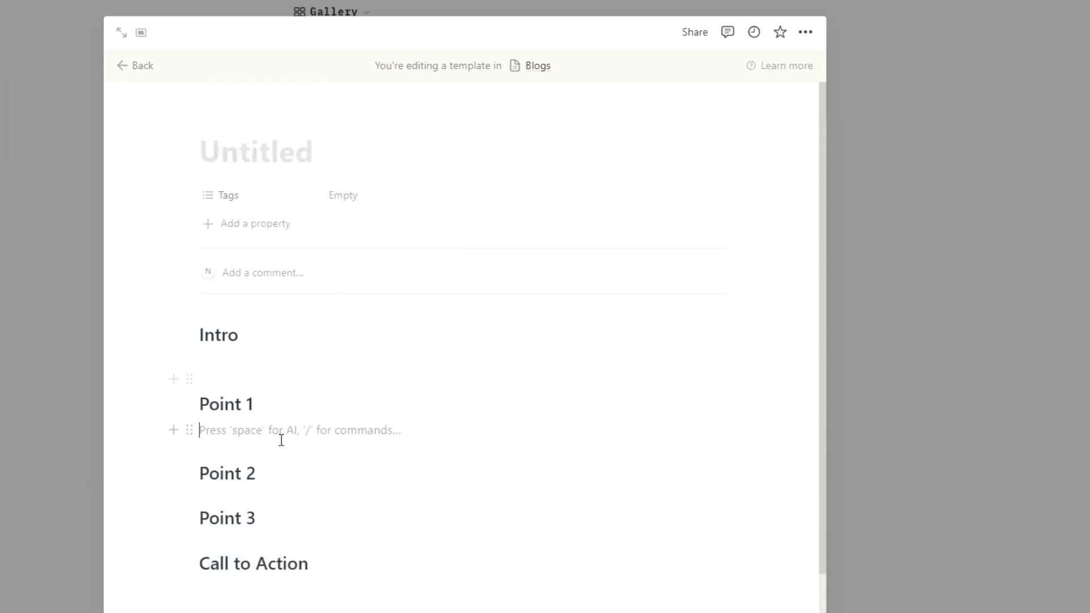
pyautogui.press('Return')
pyautogui.click(280, 542)
pyautogui.press('Return')
pyautogui.scroll(-2, 335, 579)
pyautogui.click(396, 554)
pyautogui.press('Return')
pyautogui.scroll(1, 289, 294)
pyautogui.scroll(-2, 300, 407)
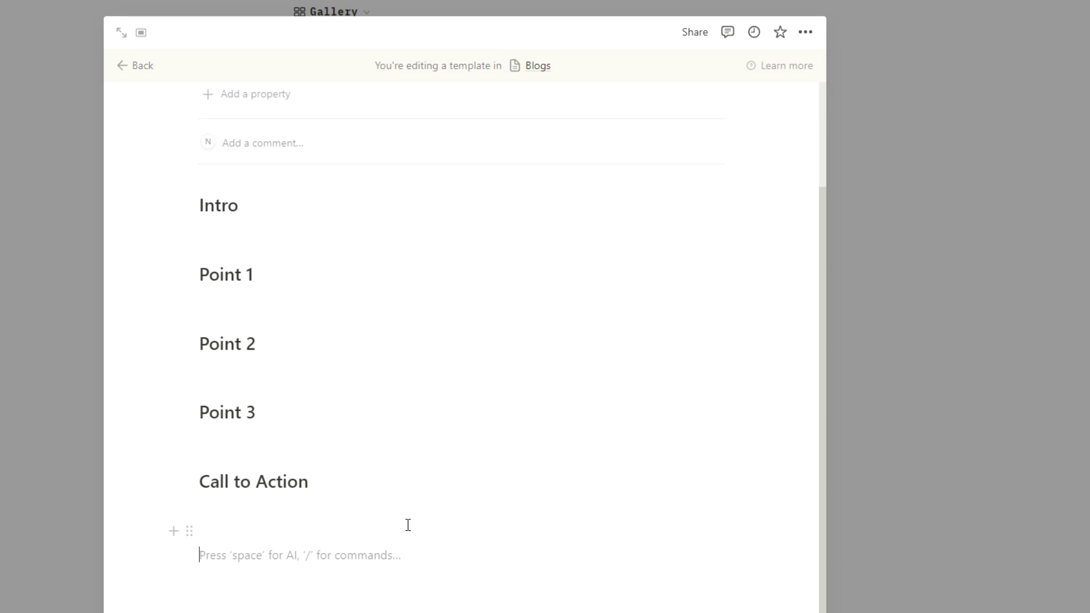
# Step: Insert a link to the Blog page at the end of the template, below Call to Action
pyautogui.write('/')
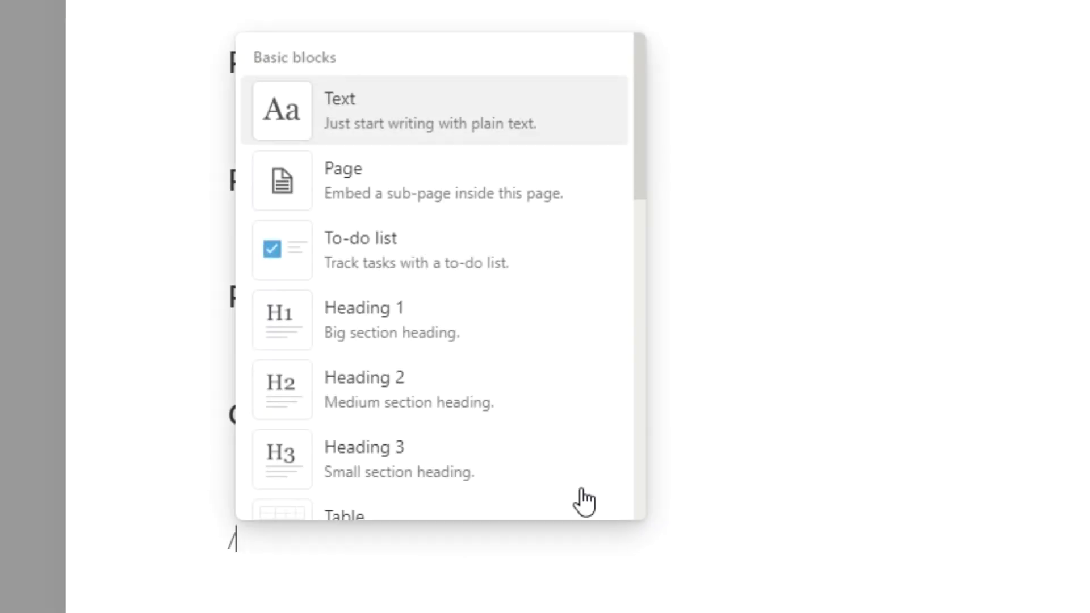
pyautogui.write('link')
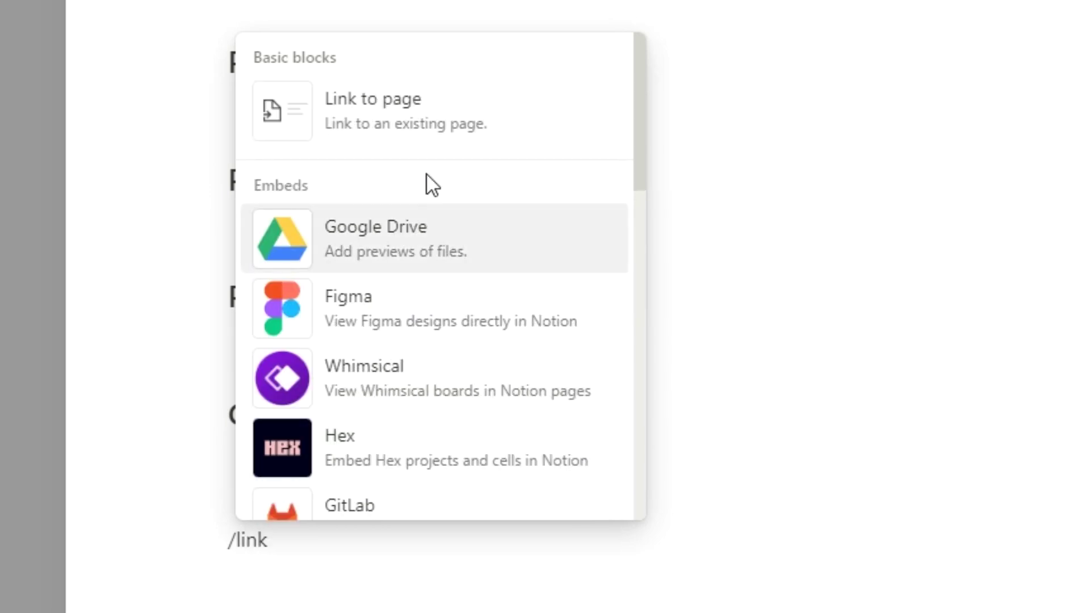
pyautogui.click(420, 141)
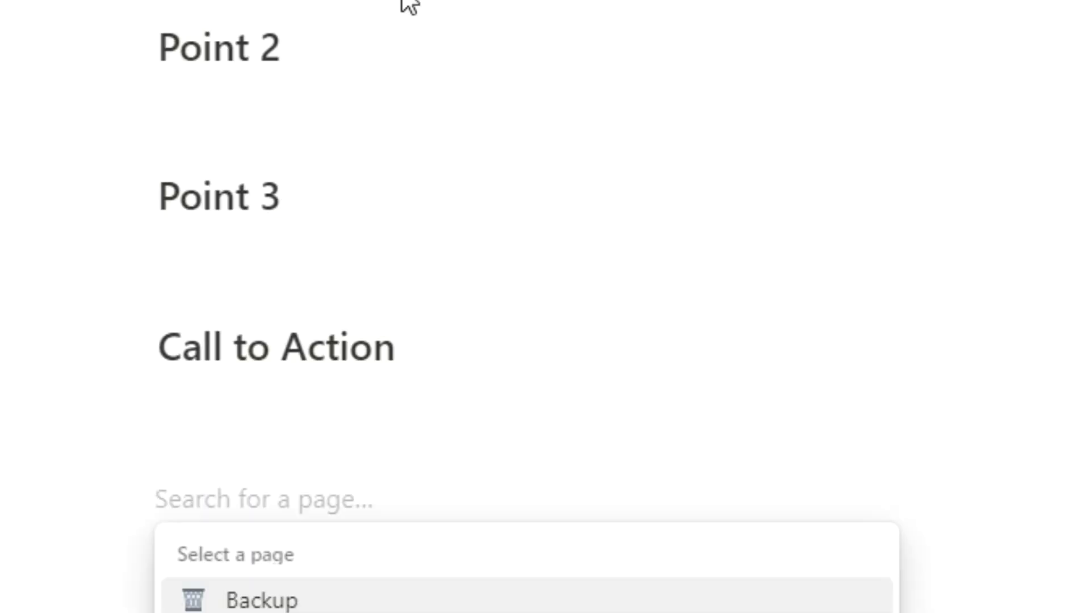
pyautogui.write('Blog')
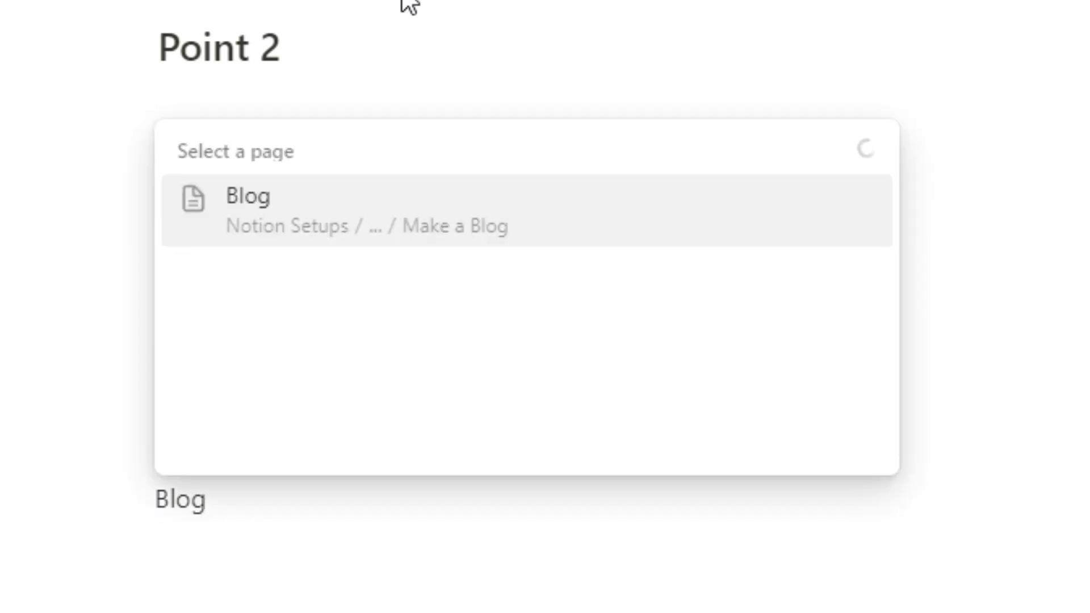
pyautogui.click(418, 216)
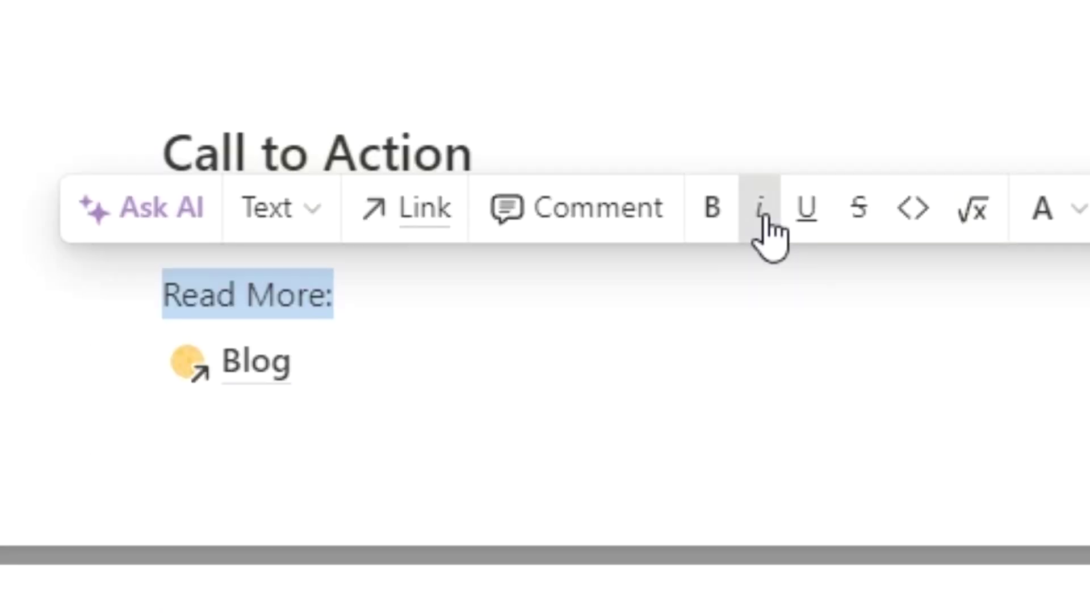
# Step: Make the "Read More:" line above the Blog link italic and underlined
pyautogui.click(760, 210)
pyautogui.click(806, 209)
pyautogui.click(384, 485)
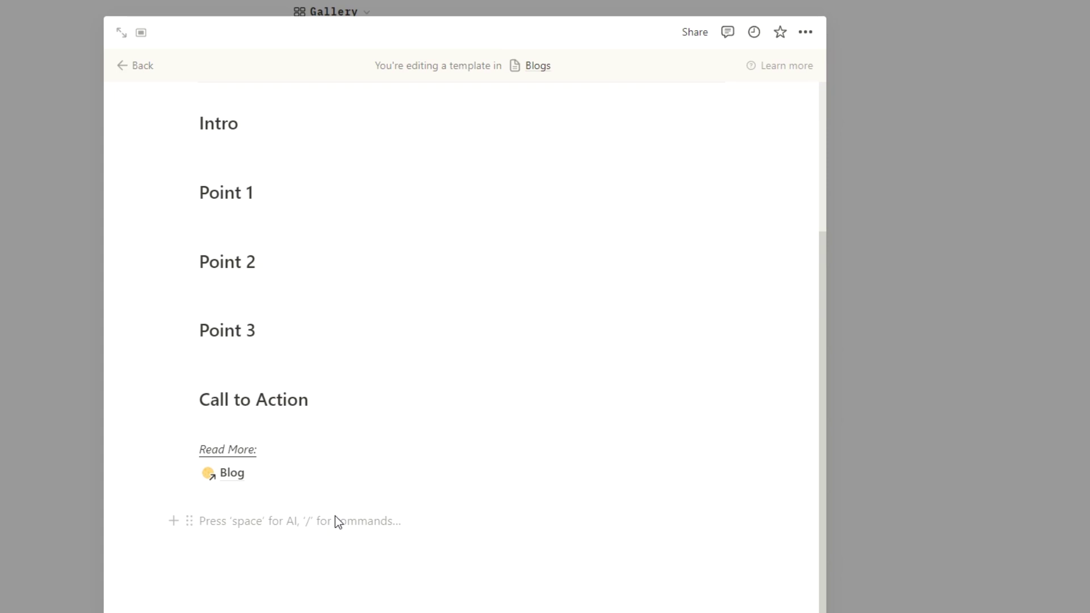
# Step: Insert a linked view of the Blogs database below the Blog link, copying its existing Gallery view
pyautogui.write('/da')
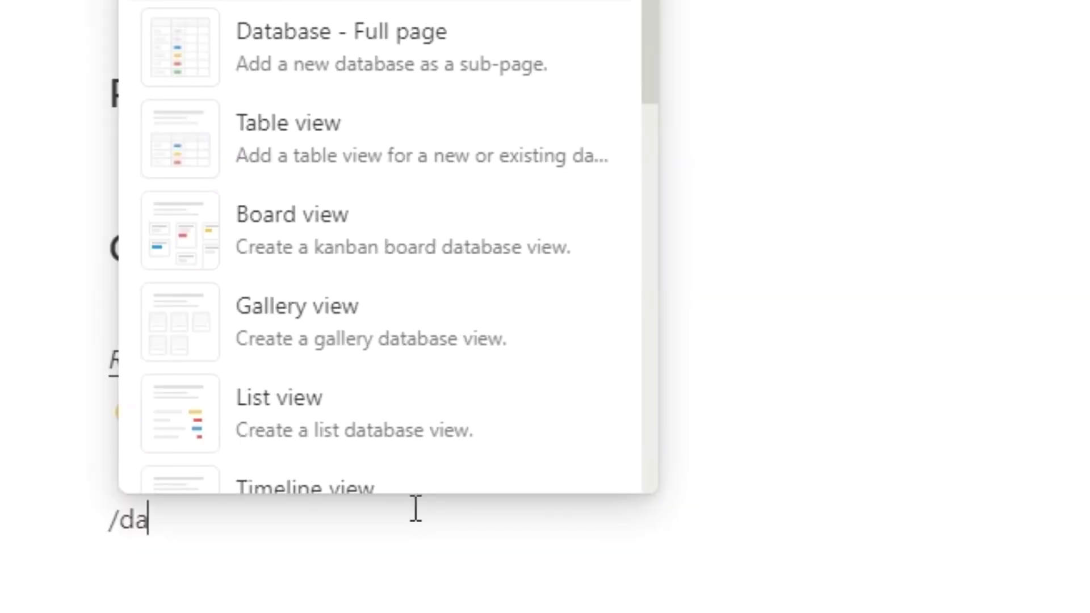
pyautogui.click(370, 170)
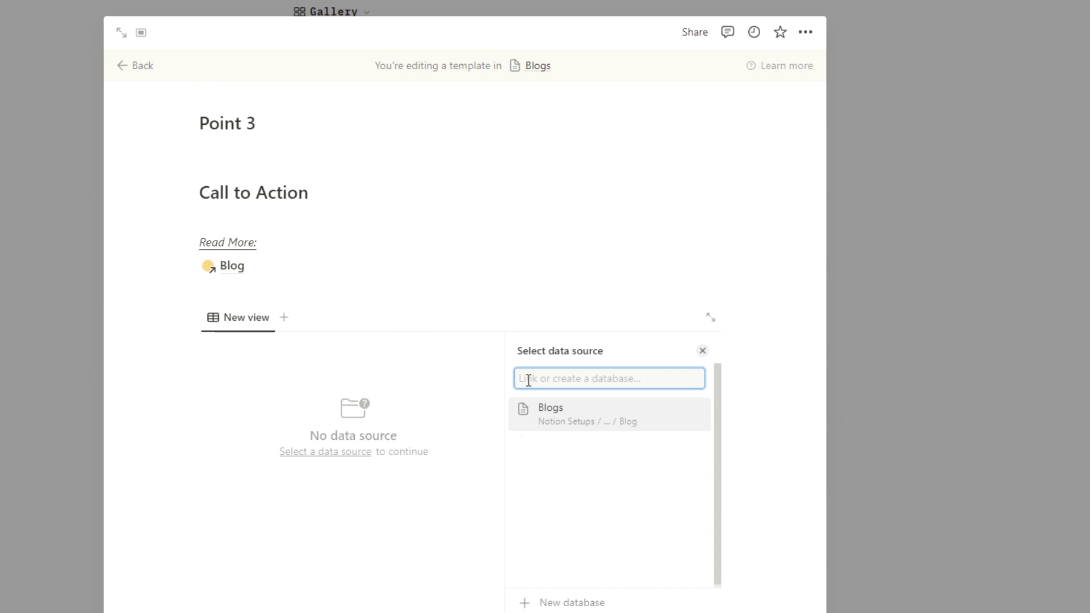
pyautogui.click(567, 418)
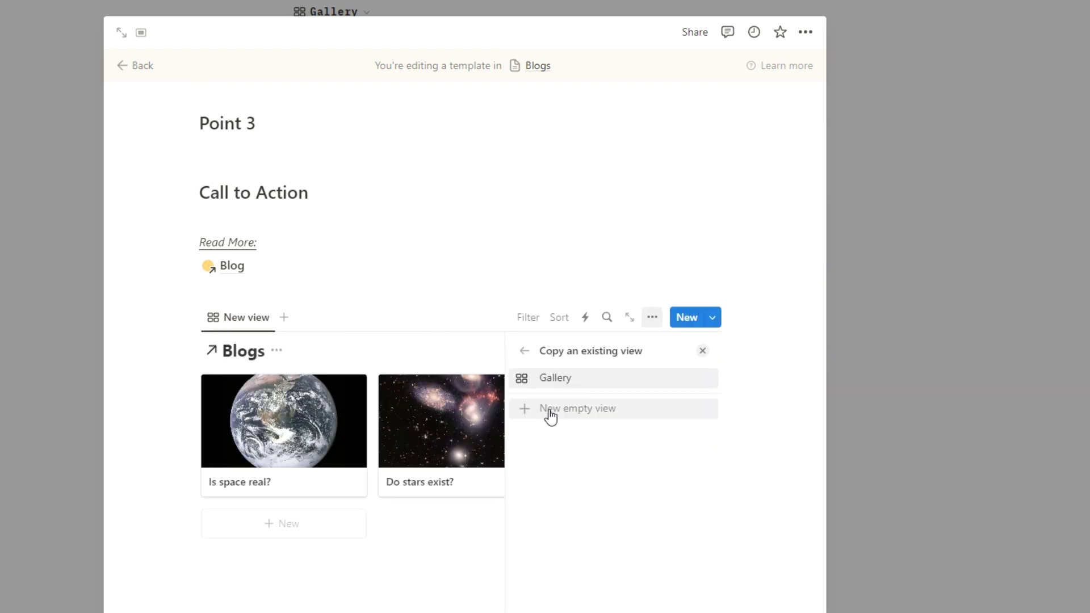
pyautogui.click(562, 379)
# Step: Turn off the database title in the linked gallery's layout settings
pyautogui.click(652, 317)
pyautogui.click(653, 318)
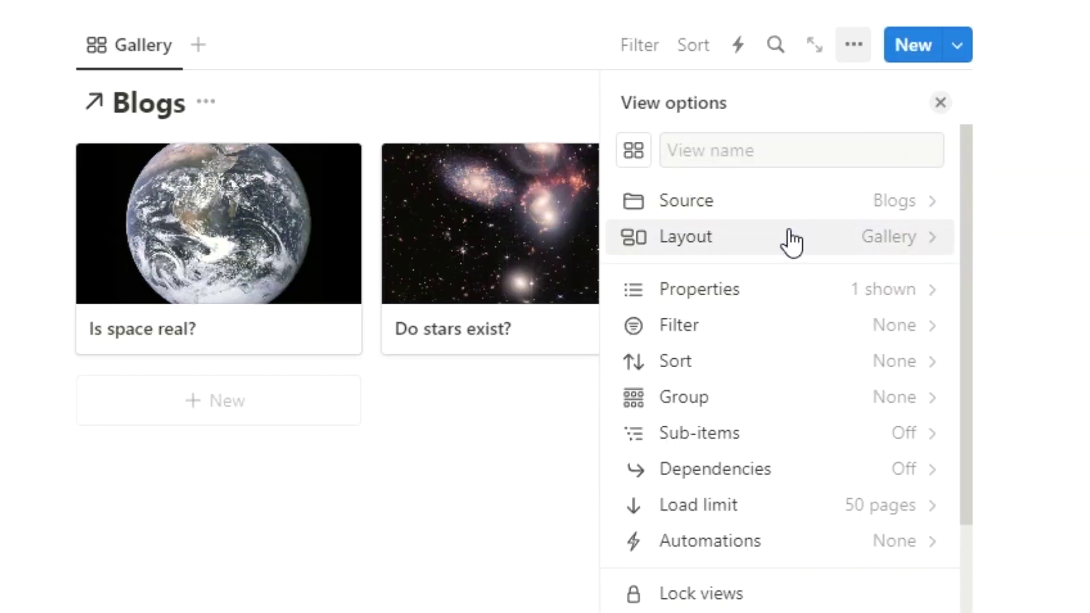
pyautogui.click(613, 406)
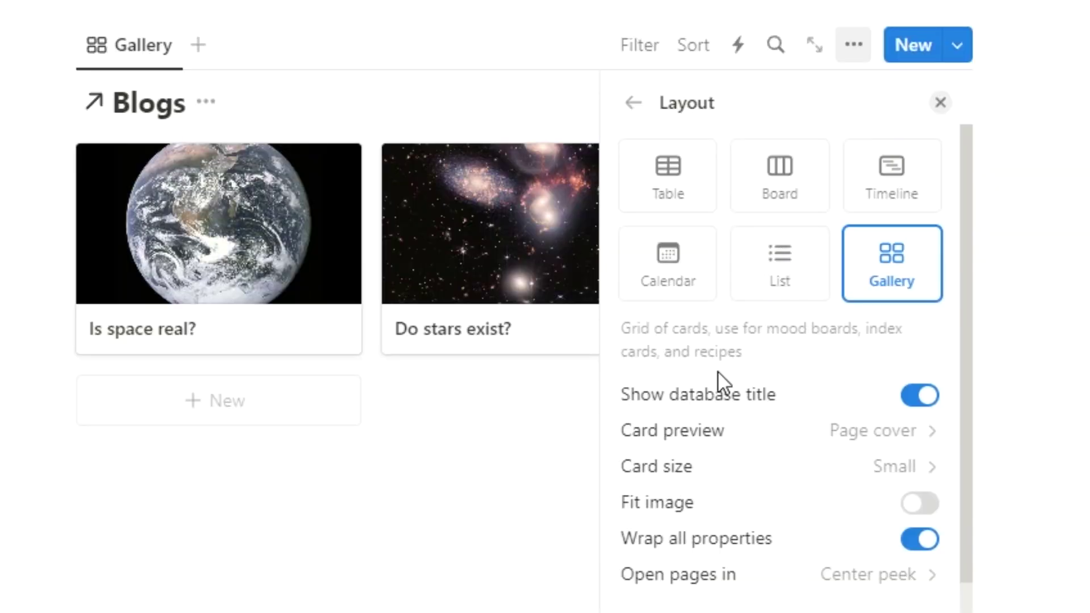
pyautogui.click(920, 395)
# Step: Rename the linked gallery view, title the template "New Article", and close the template
pyautogui.click(219, 479)
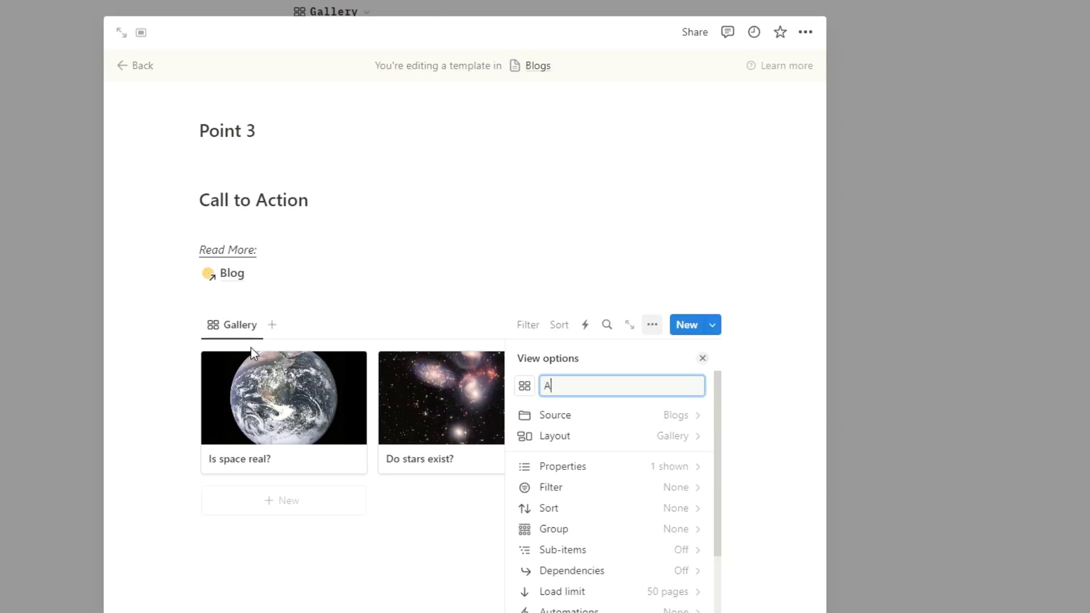
pyautogui.write('s')
pyautogui.write('A')
pyautogui.write('rticle')
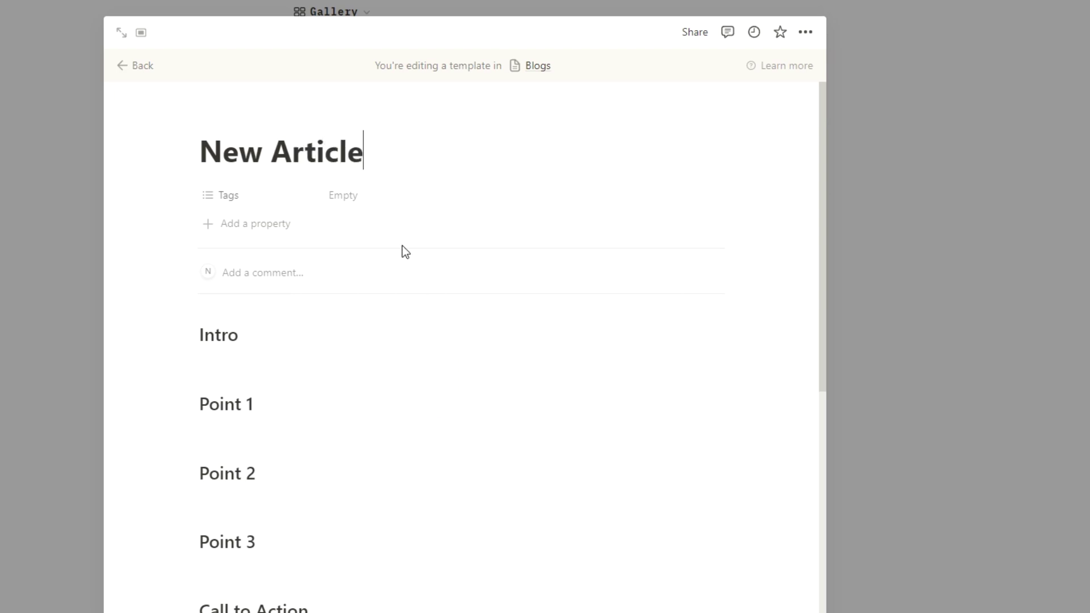
pyautogui.scroll(-5, 404, 250)
pyautogui.click(936, 248)
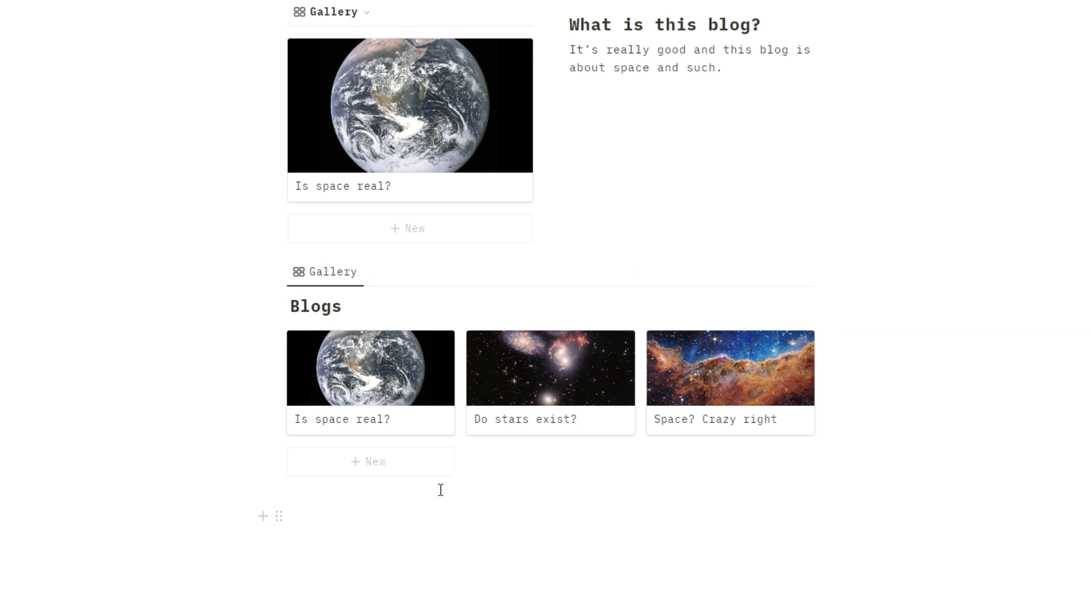
# Step: Create a post in the Blogs gallery from the New Article template and set its icon to the telescope emoji
pyautogui.click(420, 471)
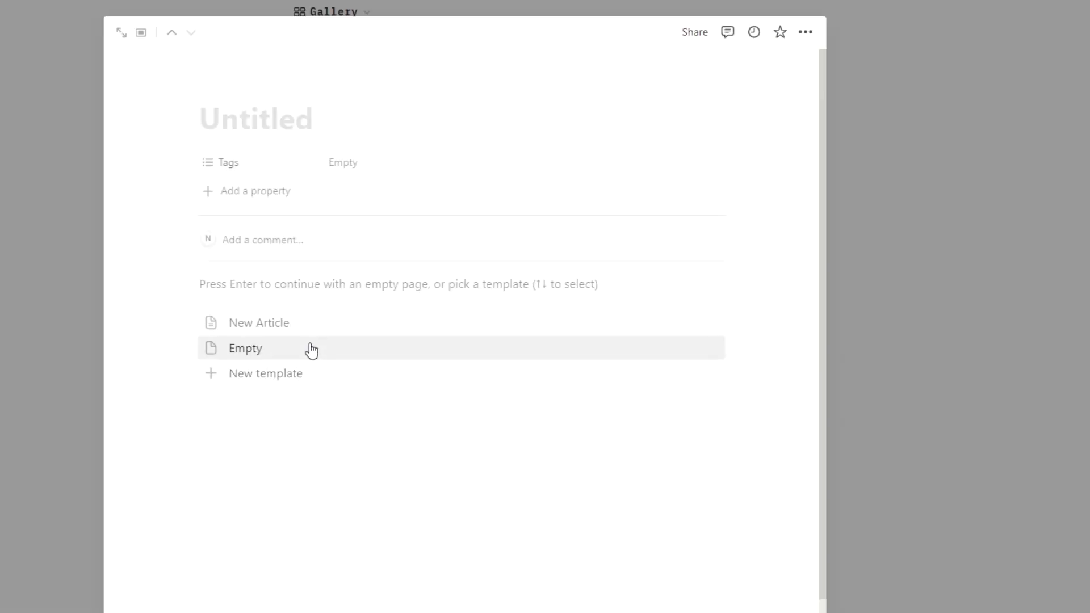
pyautogui.click(311, 328)
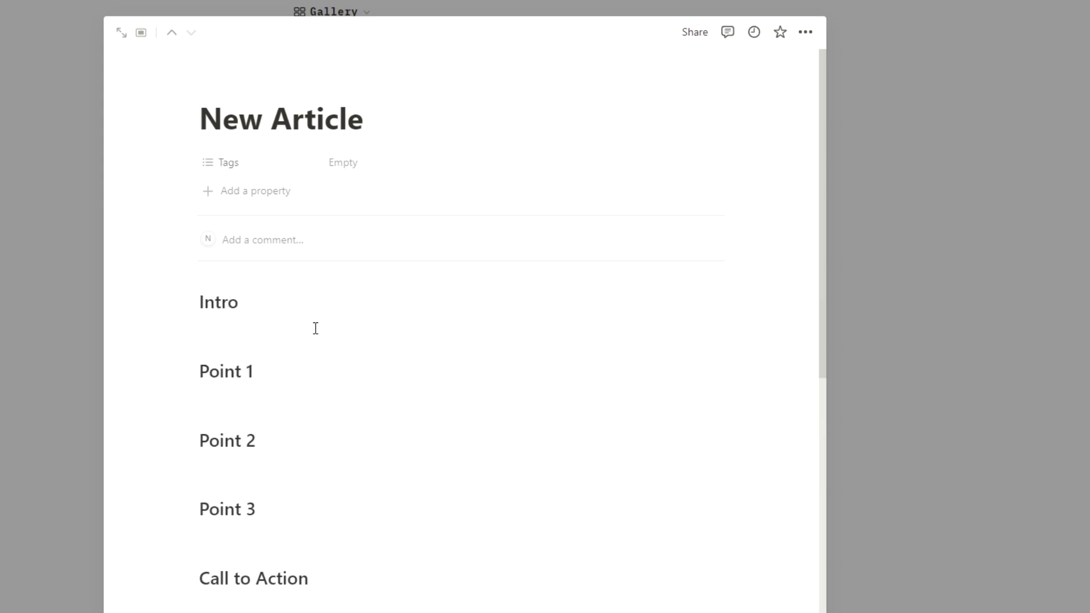
pyautogui.click(223, 83)
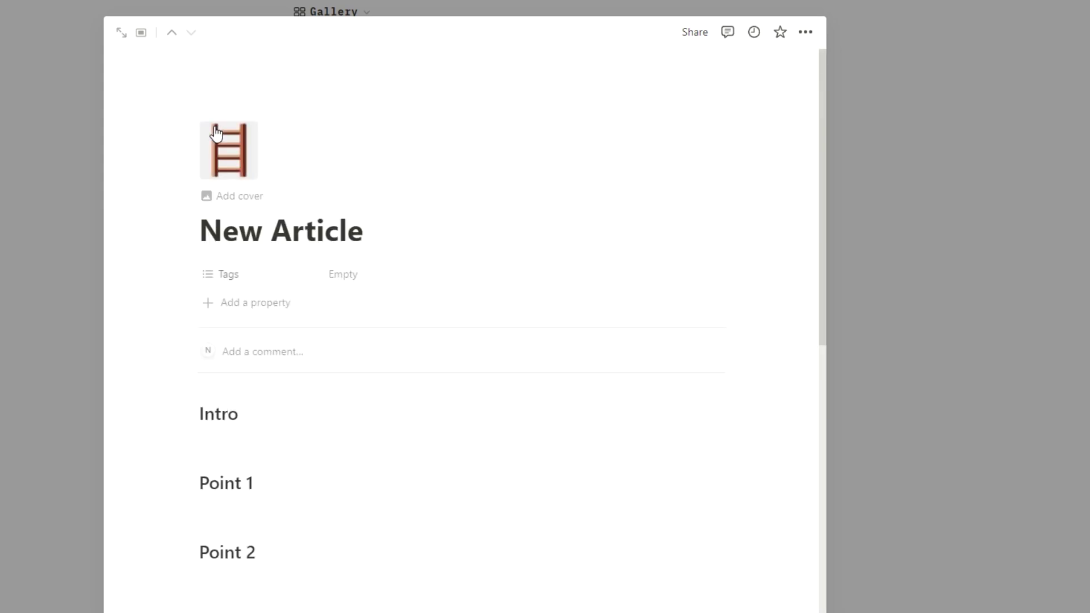
pyautogui.click(227, 164)
pyautogui.click(121, 290)
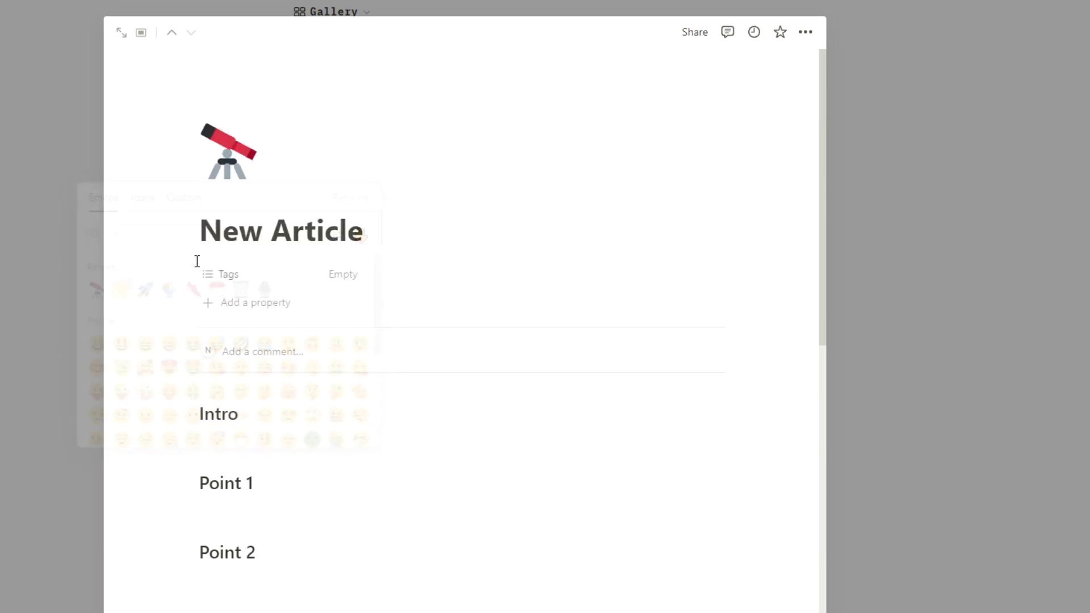
# Step: Give the post a solar eclipse cover, then replace the Intro heading with "Hello World!" and write "Man, space is crazy right!" below it
pyautogui.click(232, 199)
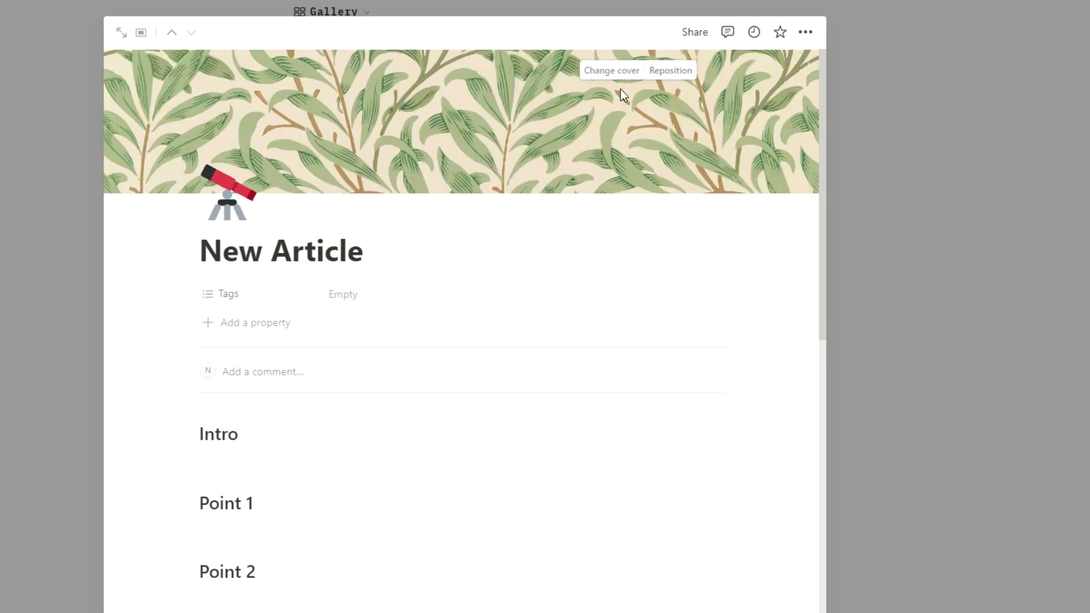
pyautogui.write('W')
pyautogui.write('orld!')
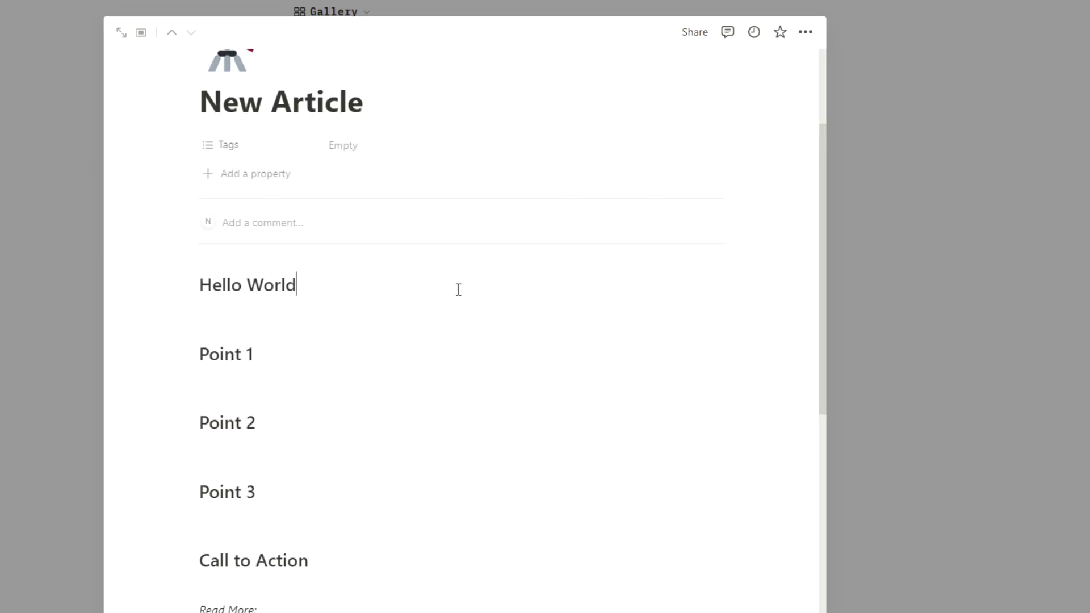
pyautogui.press('Return')
pyautogui.write('Man, space is crazy right!')
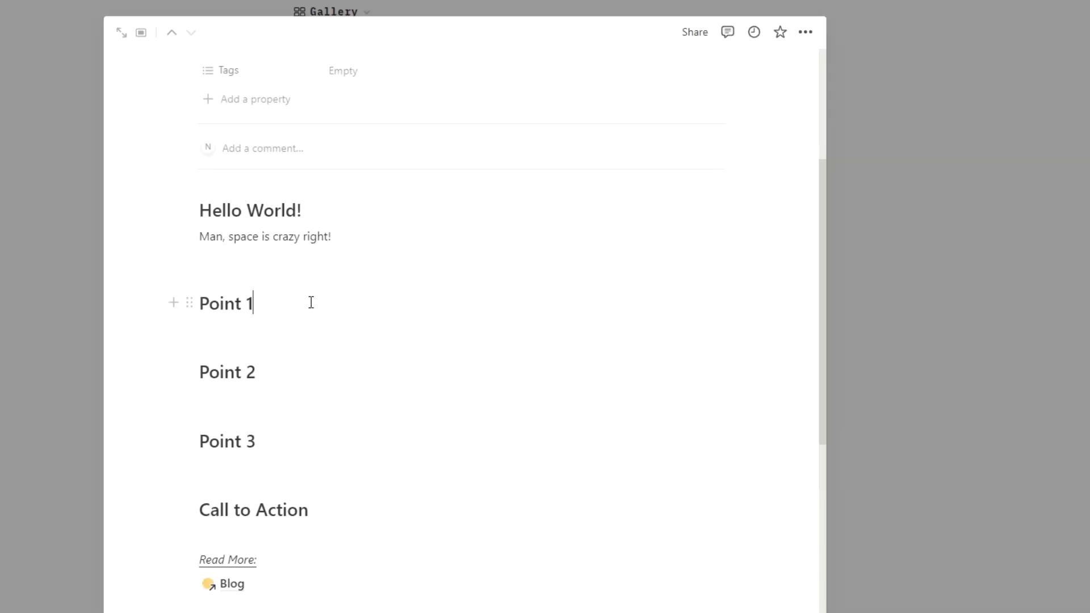
# Step: Replace the Point 1 heading with "Space, is it even real?"
pyautogui.tripleClick(311, 299)
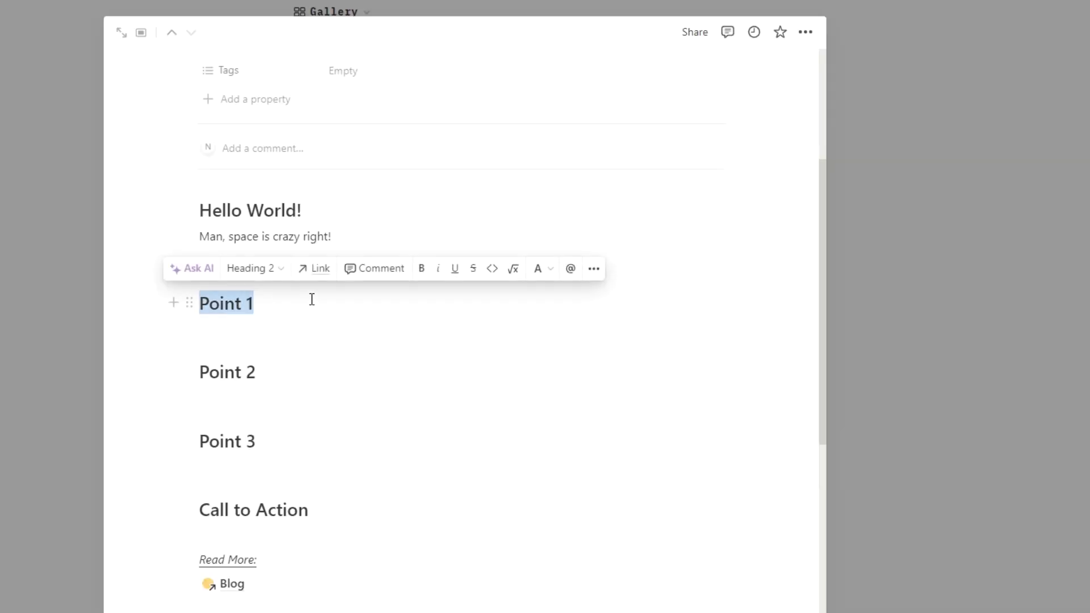
pyautogui.write('Space')
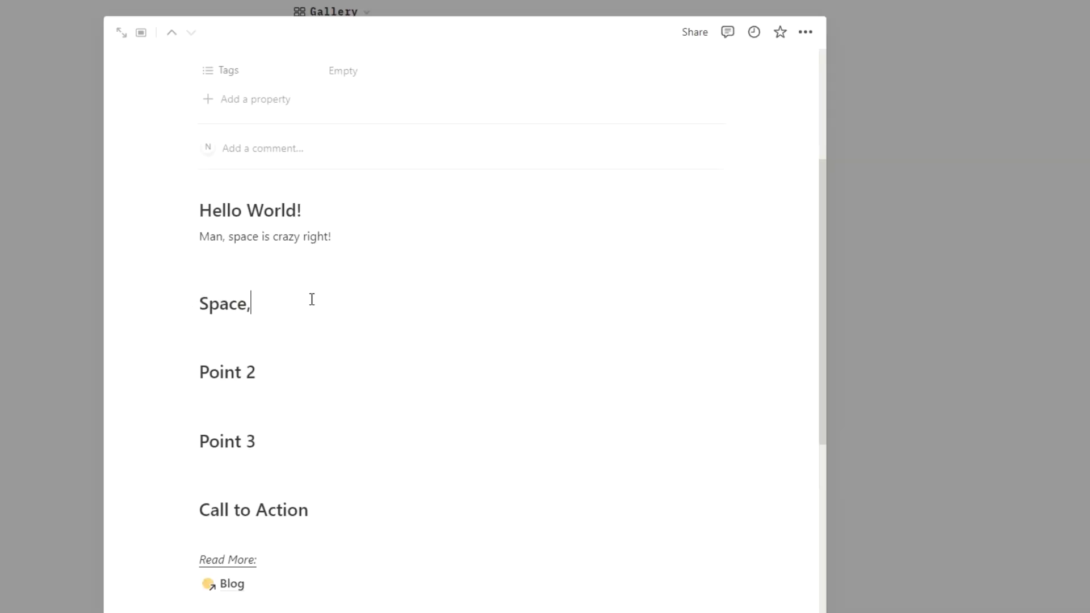
pyautogui.write(', is it even rea')
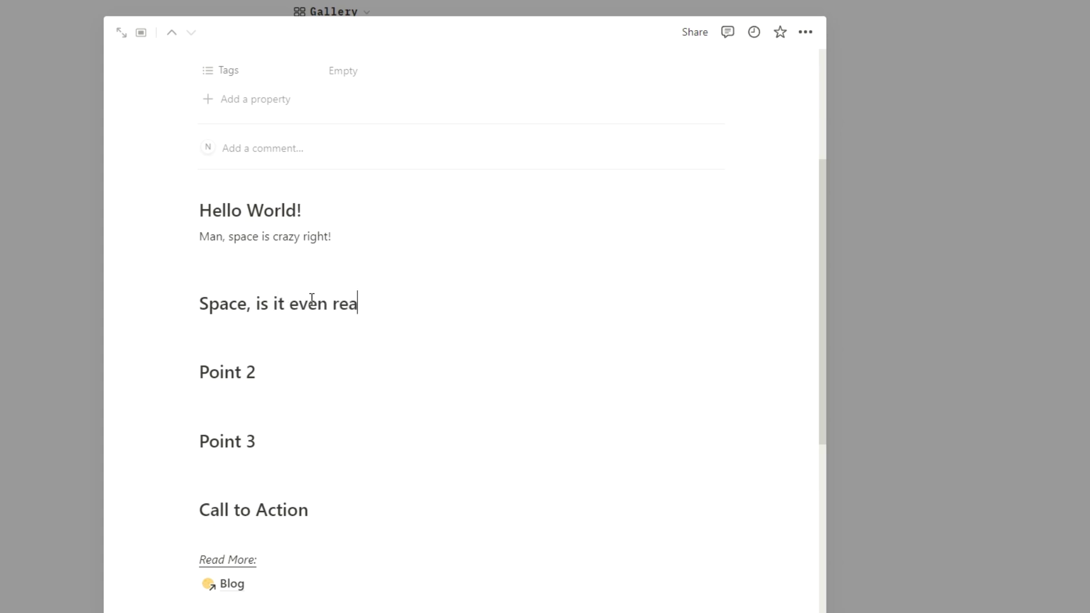
# Step: Follow the Blog link under Read More back to the Blog page and look over its galleries
pyautogui.scroll(-5, 307, 261)
pyautogui.moveTo(227, 295)
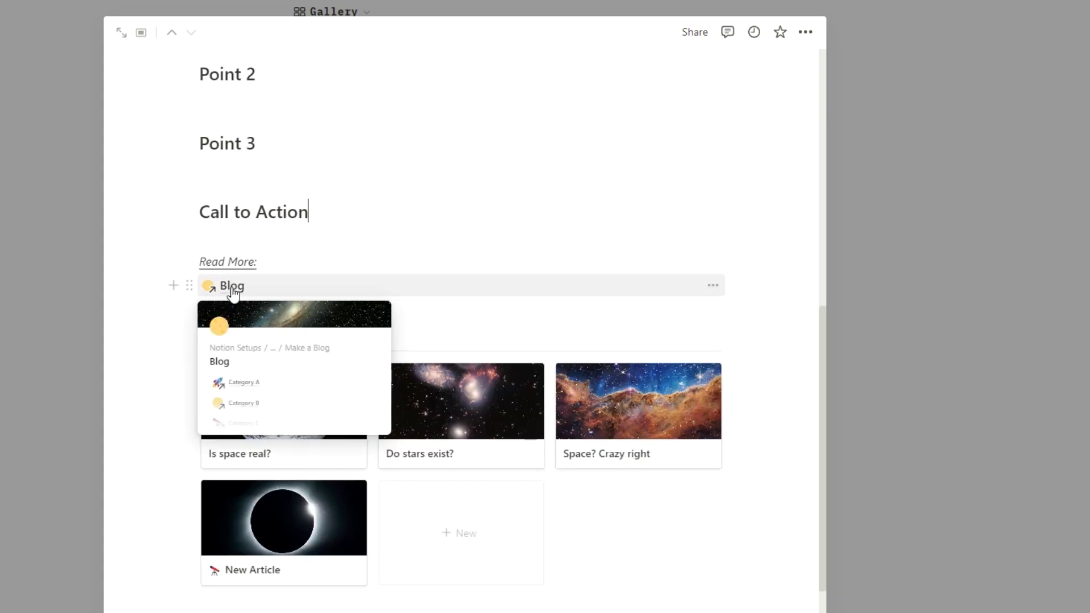
pyautogui.click(233, 287)
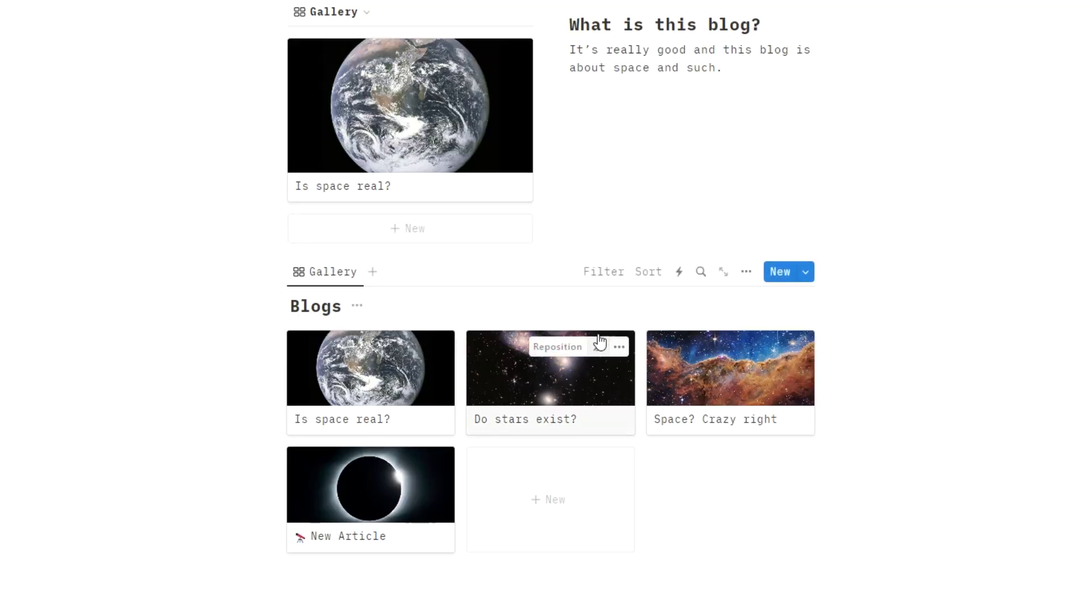
pyautogui.scroll(5, 601, 352)
pyautogui.scroll(-4, 617, 518)
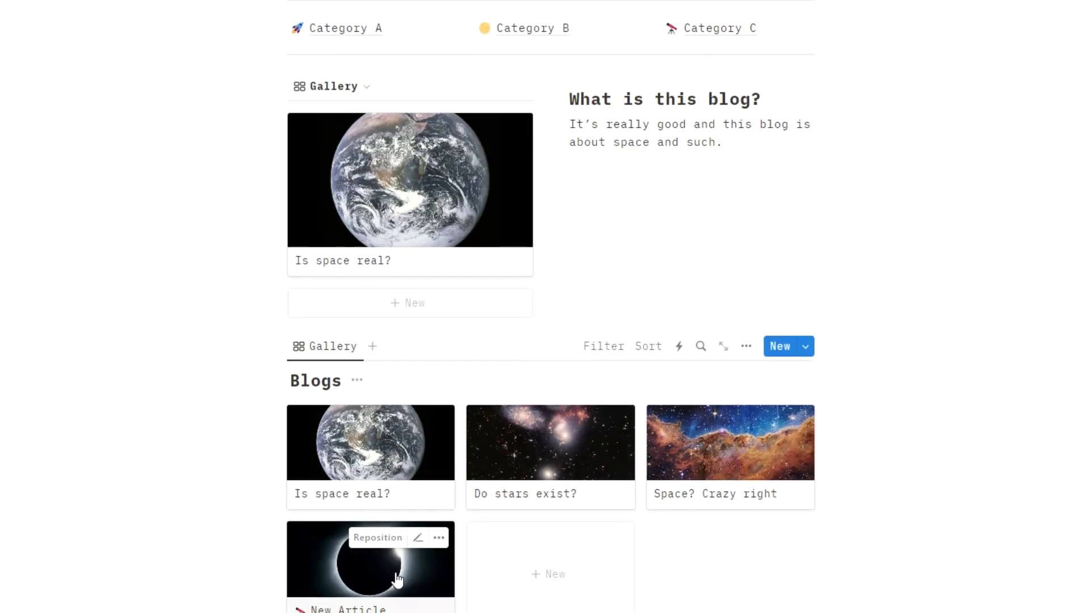
# Step: Open the New Article post as a full page and filter its Articles gallery to Tags containing Category A
pyautogui.click(369, 568)
pyautogui.click(129, 40)
pyautogui.scroll(-10, 338, 210)
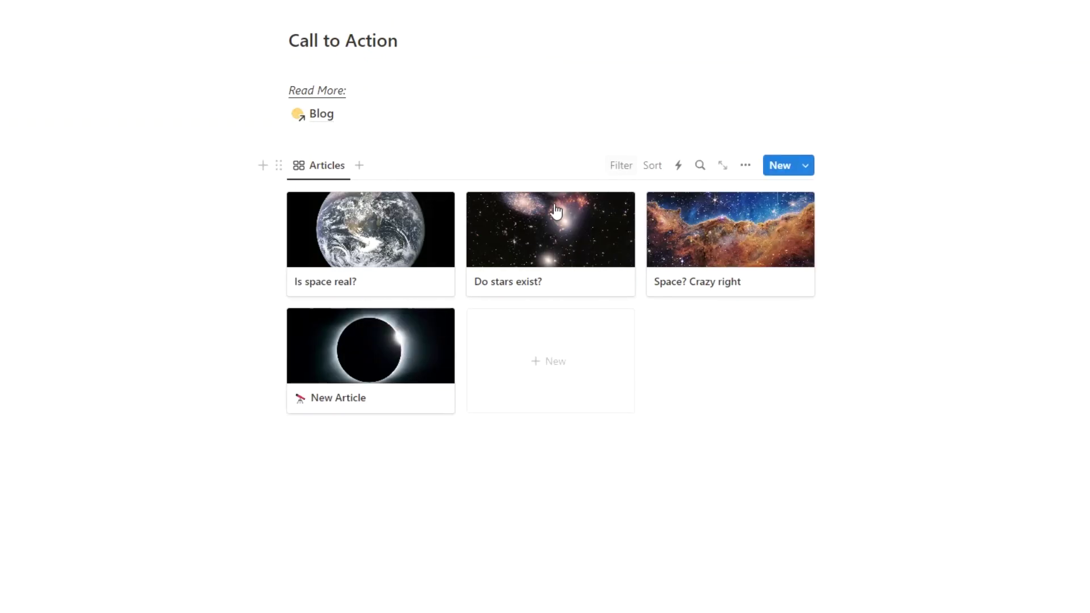
pyautogui.click(613, 167)
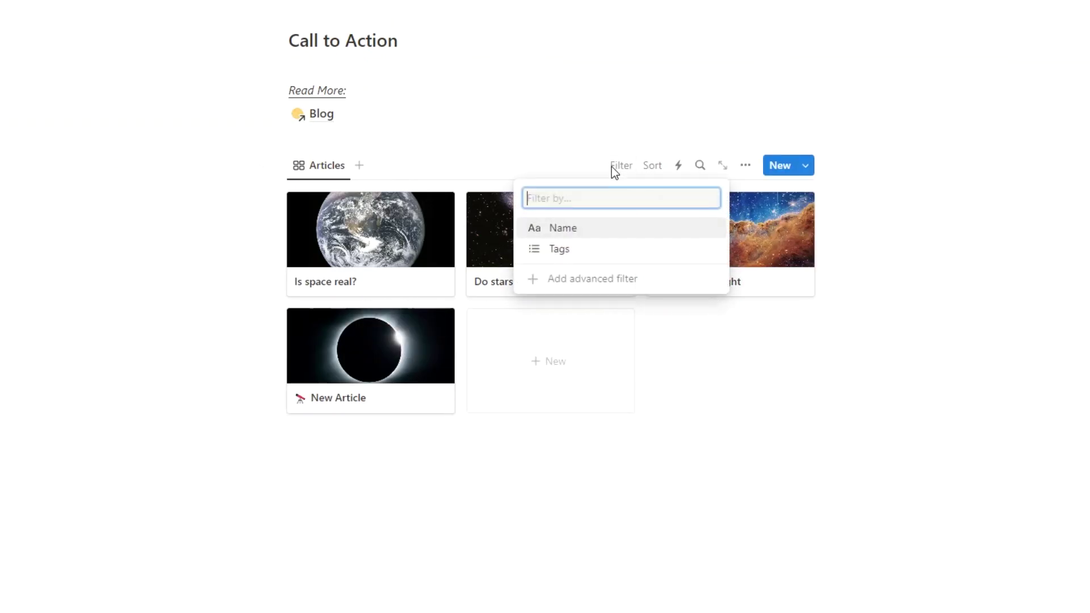
pyautogui.click(562, 251)
pyautogui.click(325, 301)
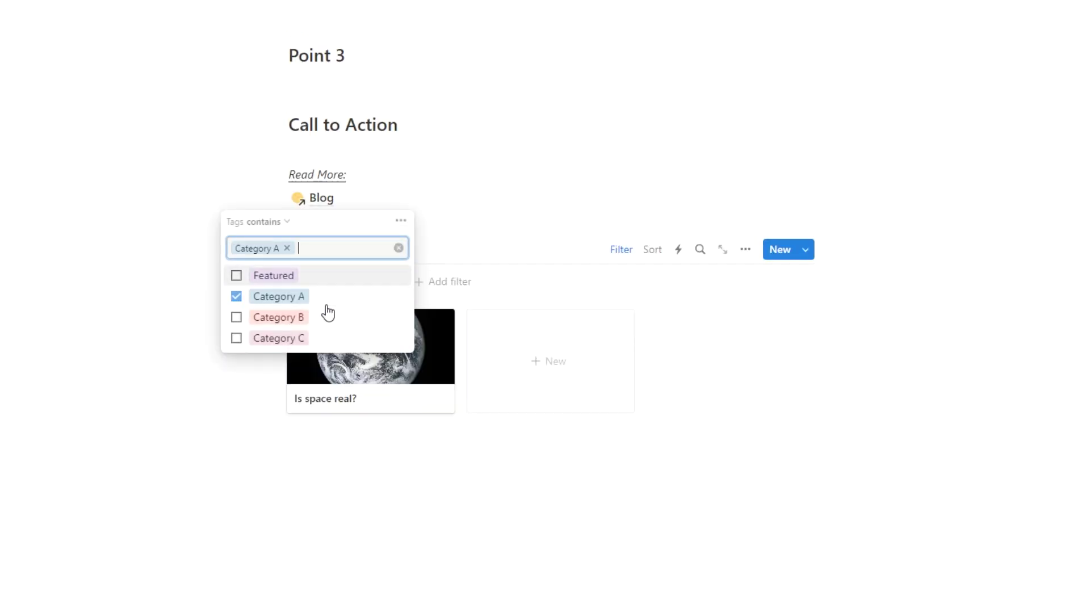
pyautogui.click(369, 523)
pyautogui.click(614, 374)
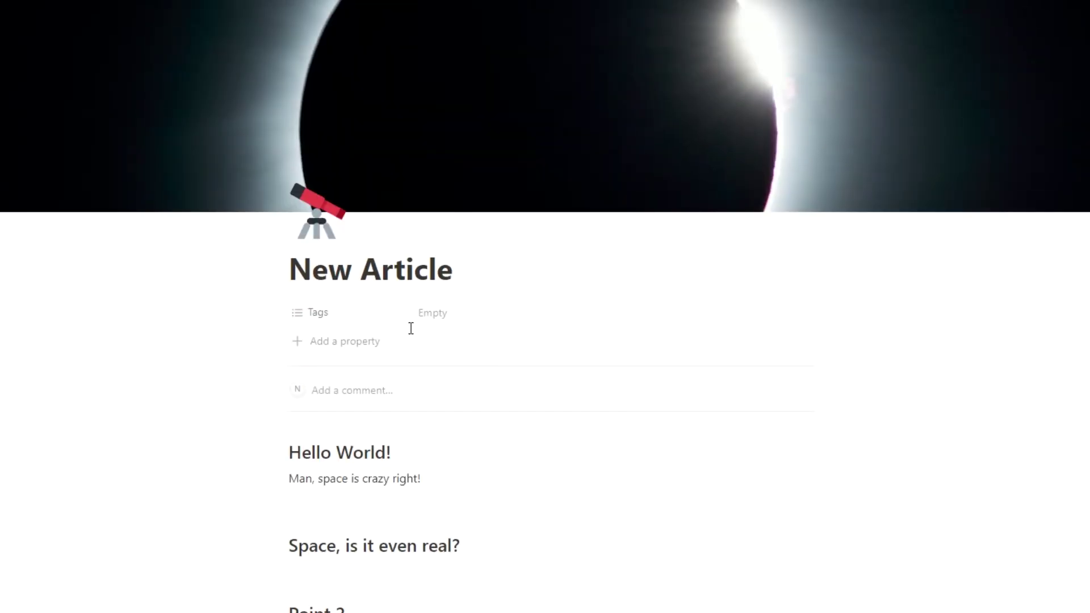
# Step: Tag the New Article post with Category A and check the filtered Articles gallery
pyautogui.click(431, 313)
pyautogui.click(465, 384)
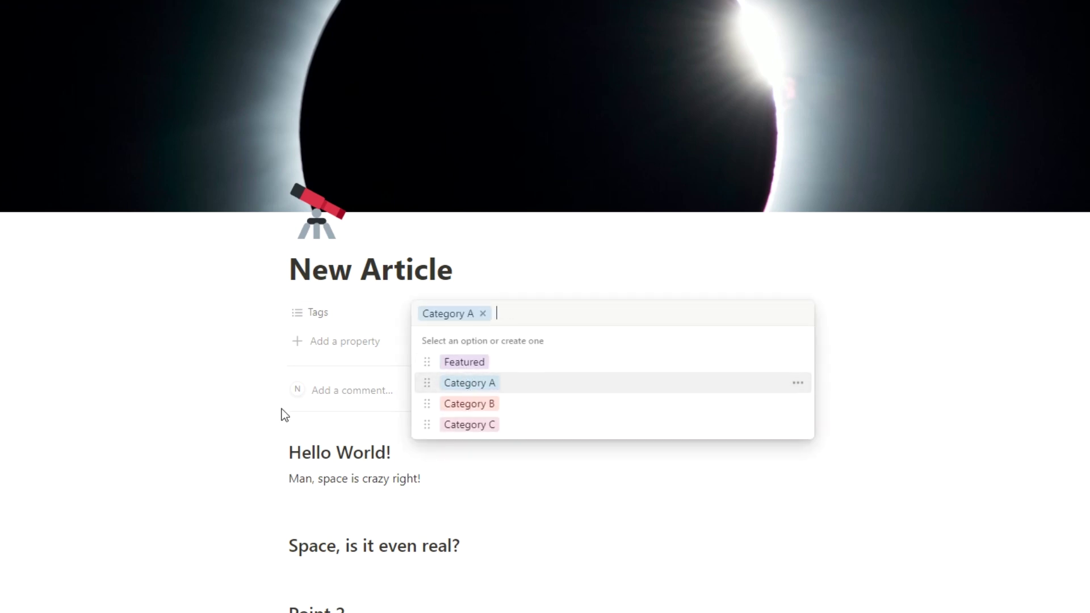
pyautogui.click(212, 448)
pyautogui.scroll(-10, 299, 428)
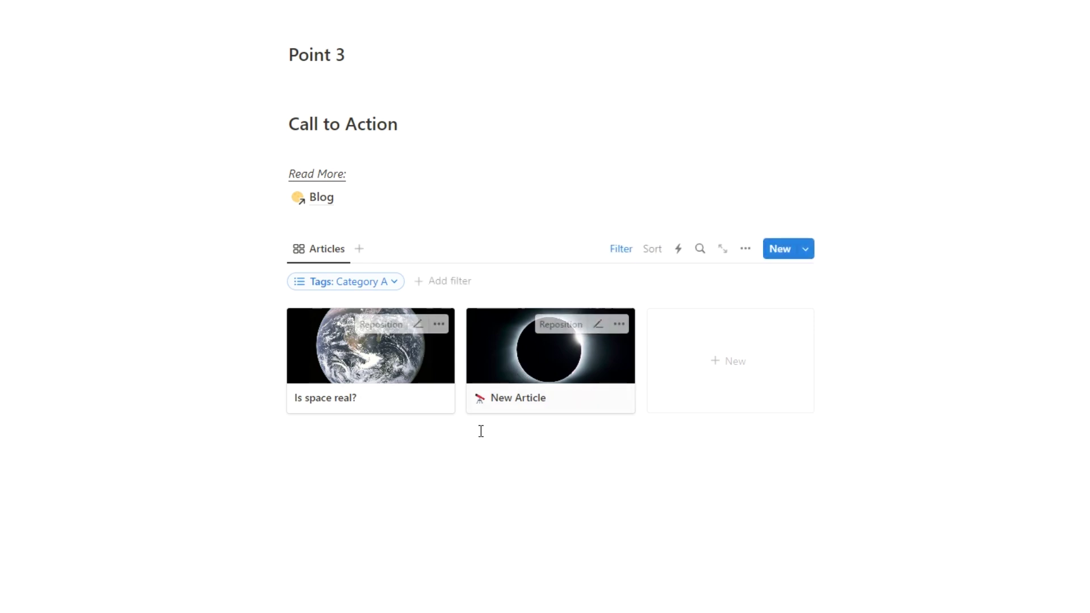
# Step: Have AI write a 100 word introduction on whether space is real under "Space, is it even real?" and accept the text
pyautogui.scroll(3, 481, 448)
pyautogui.scroll(3, 471, 463)
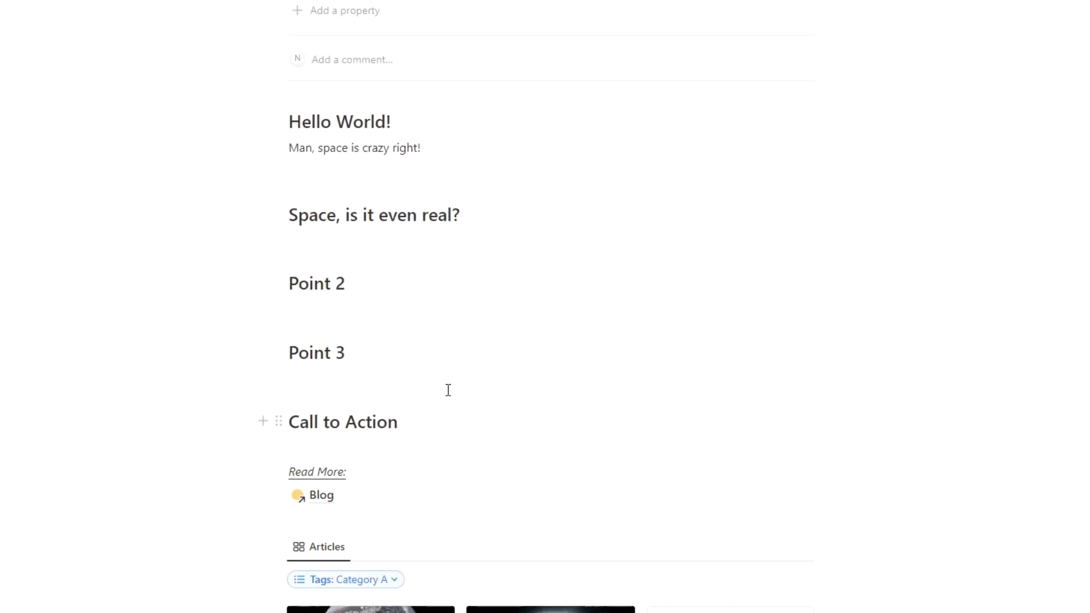
pyautogui.click(421, 253)
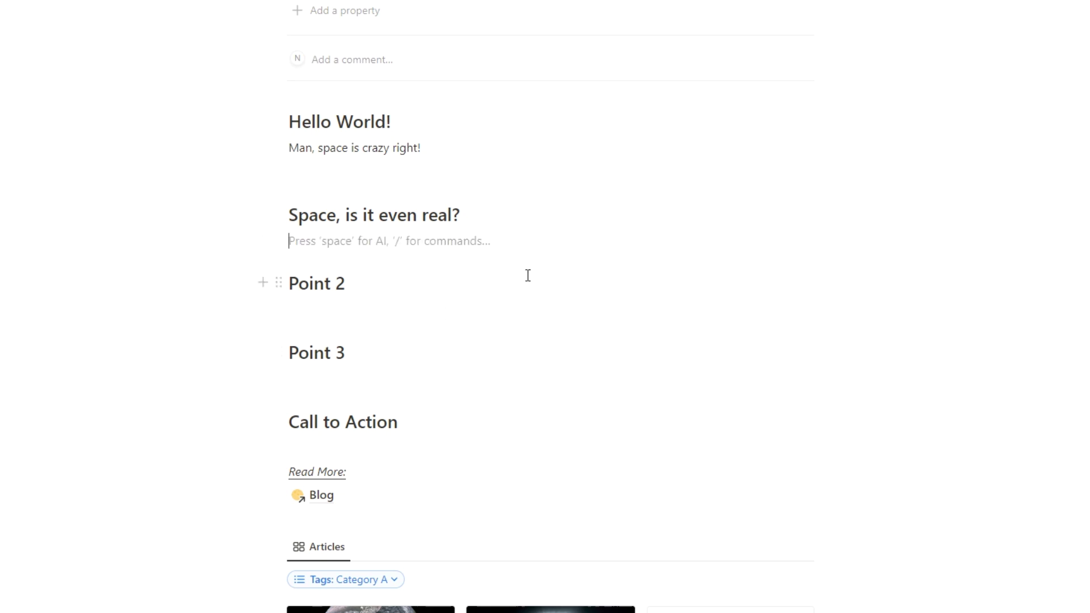
pyautogui.press('space')
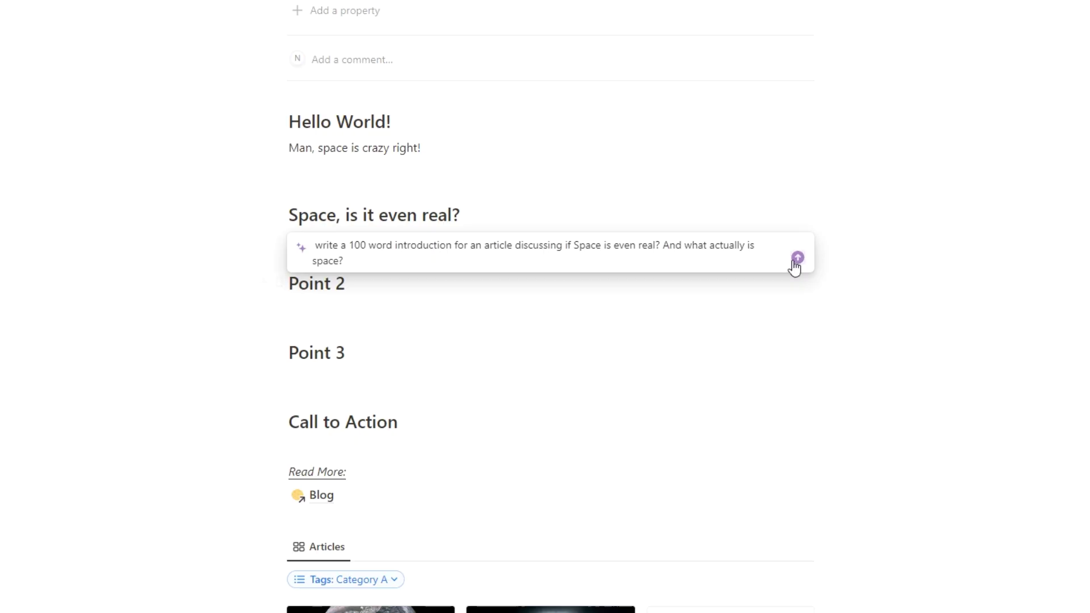
pyautogui.click(795, 258)
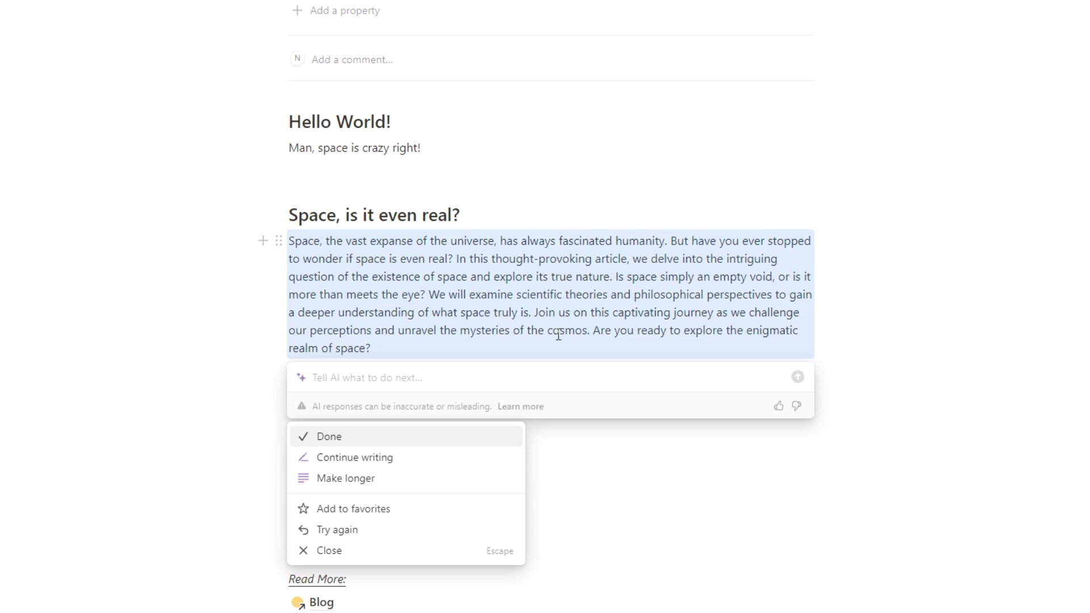
pyautogui.press('Return')
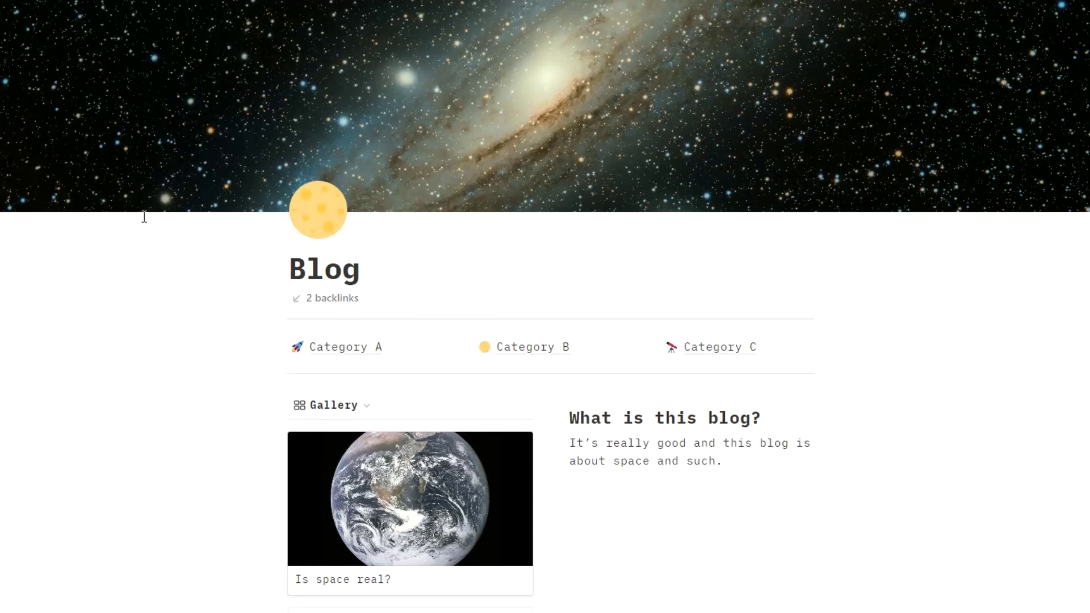
# Step: Review the Blog page and publish it to the web
pyautogui.scroll(-1, 143, 218)
pyautogui.scroll(-5, 144, 218)
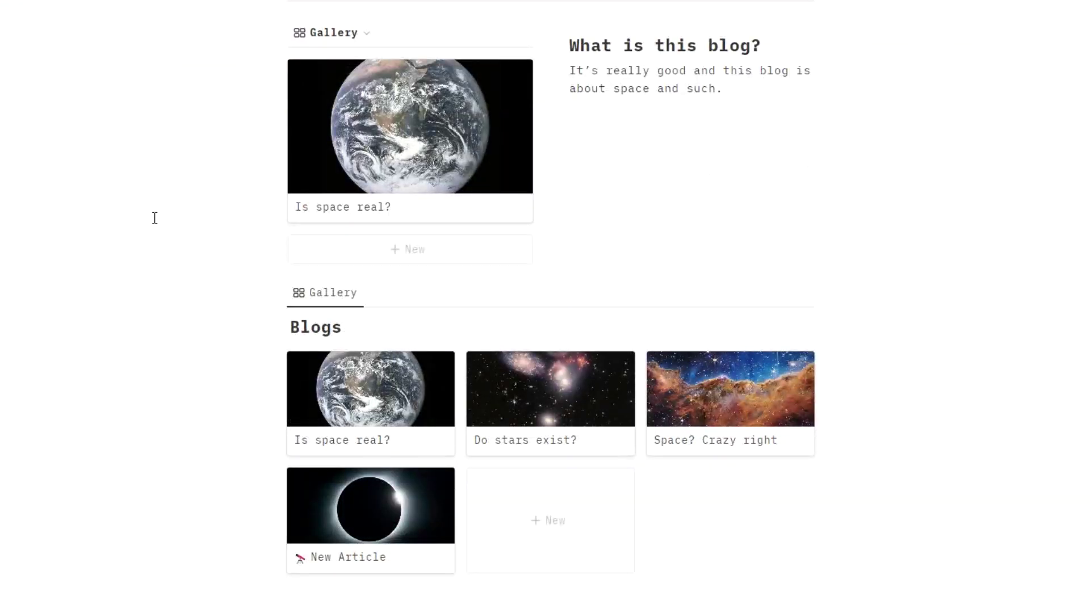
pyautogui.scroll(-3, 221, 202)
pyautogui.scroll(8, 168, 236)
pyautogui.scroll(-1, 169, 236)
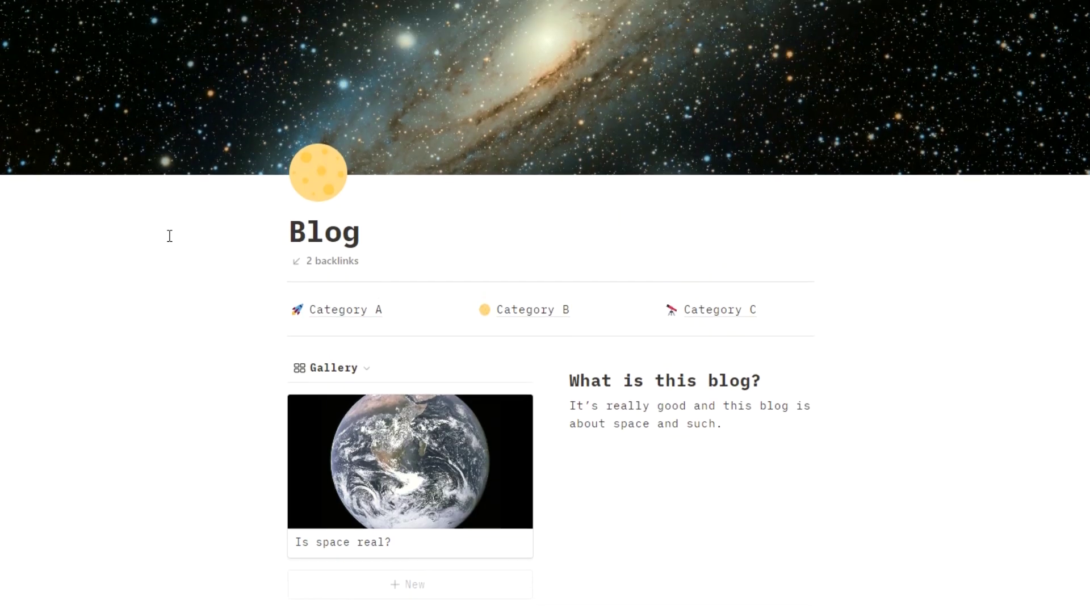
pyautogui.scroll(1, 169, 236)
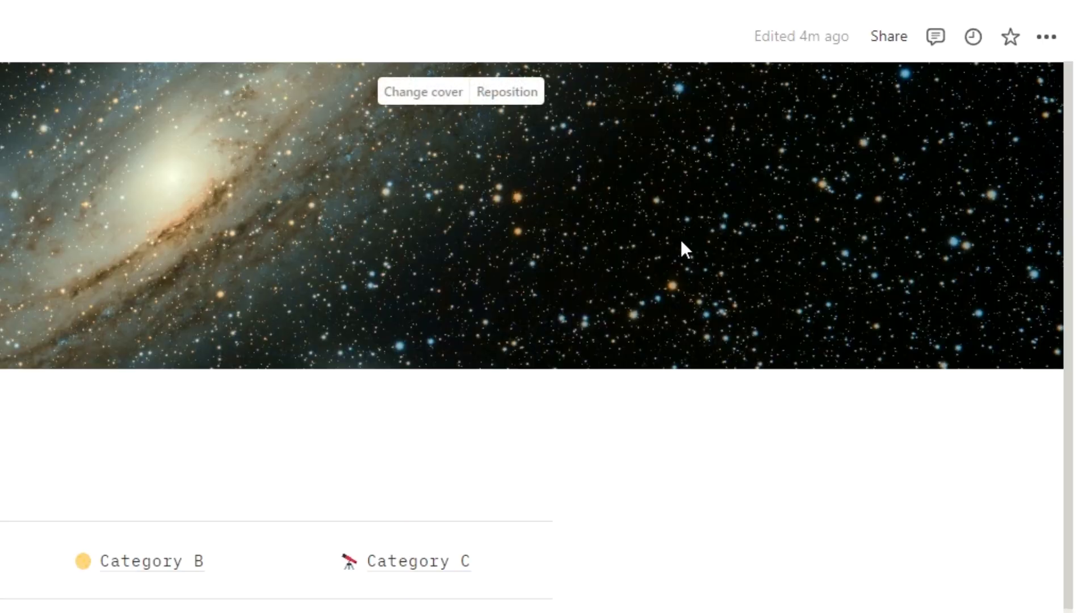
pyautogui.click(878, 47)
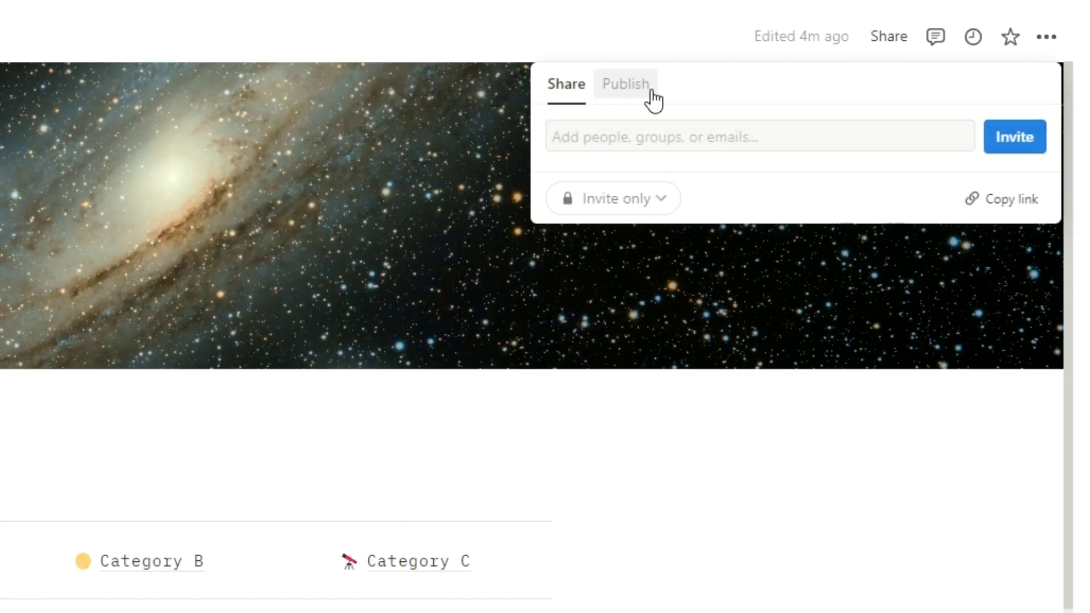
pyautogui.click(625, 84)
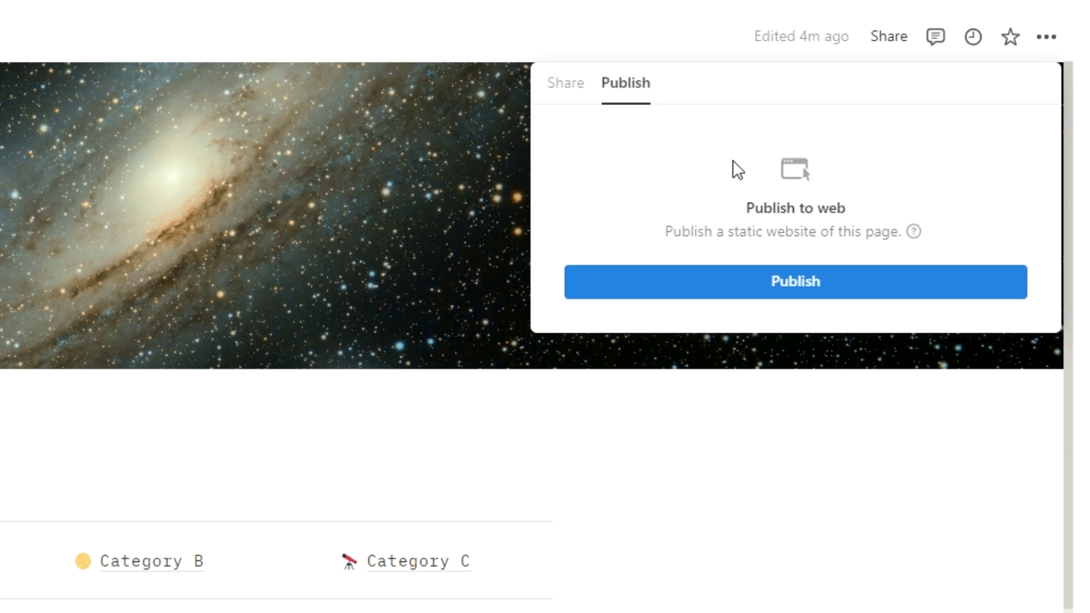
pyautogui.click(568, 96)
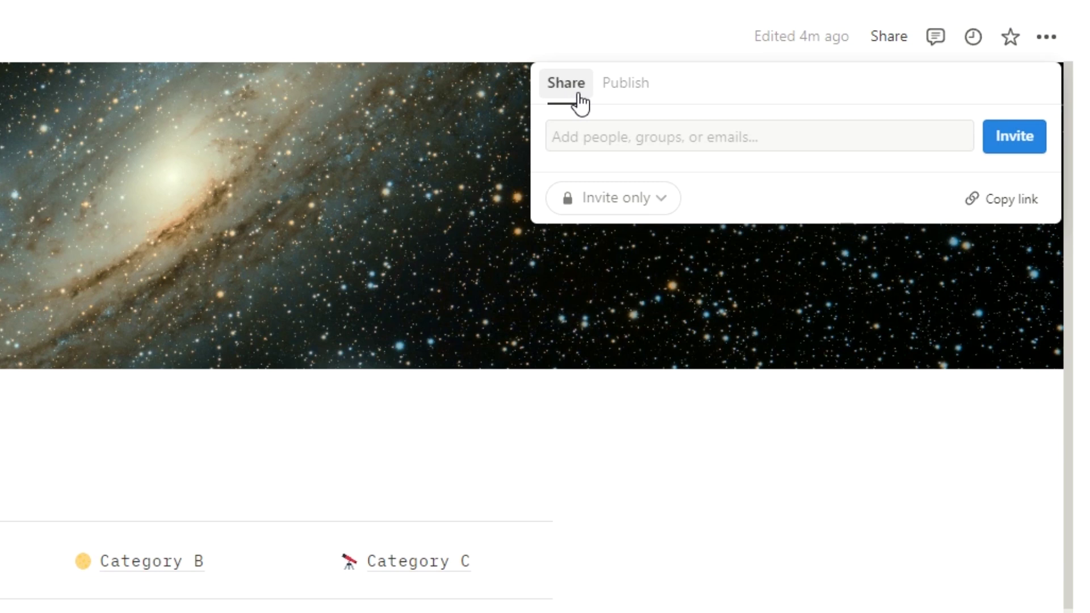
pyautogui.click(607, 96)
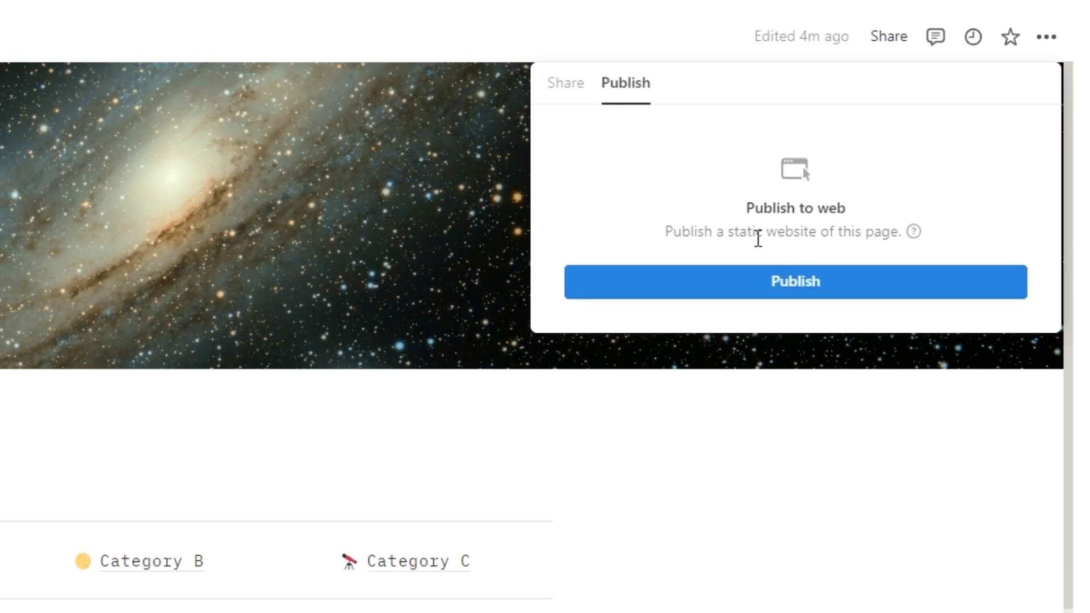
pyautogui.click(815, 287)
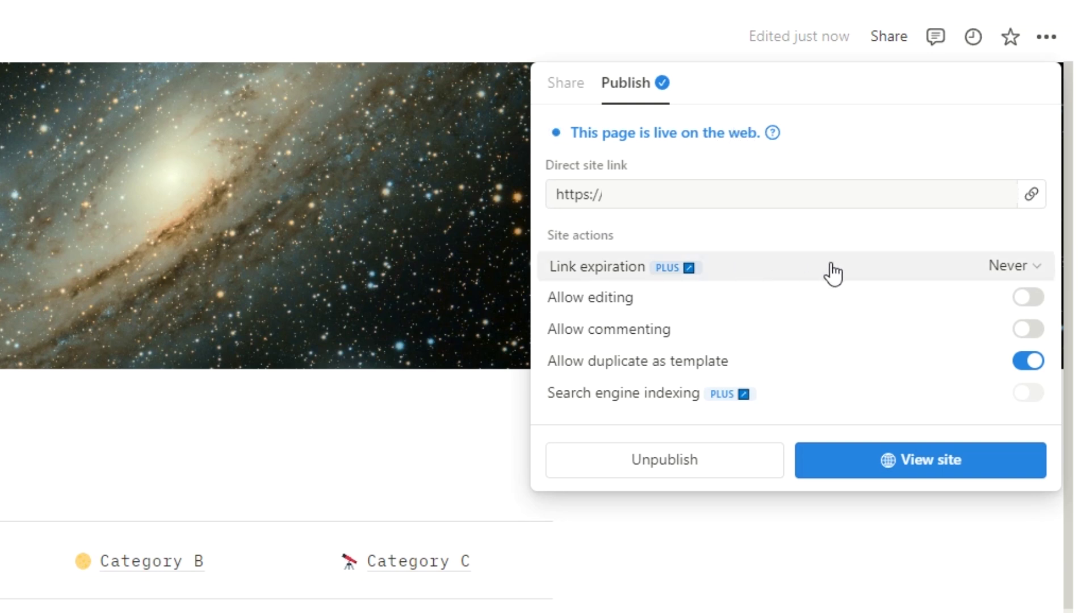
# Step: Review the published site's permissions and disable duplicating it as a template
pyautogui.moveTo(794, 315)
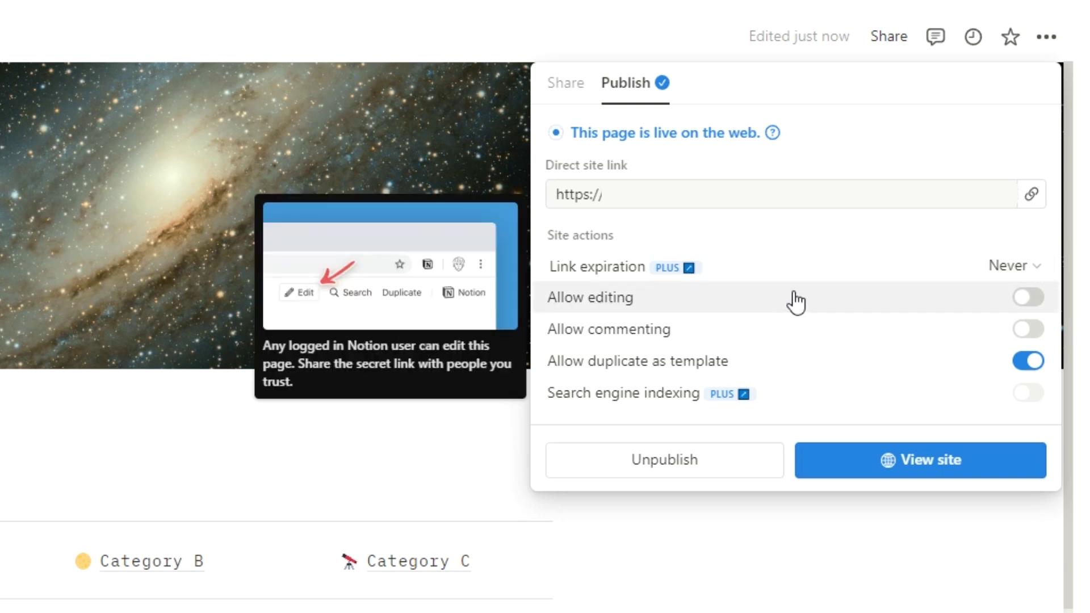
pyautogui.moveTo(763, 332)
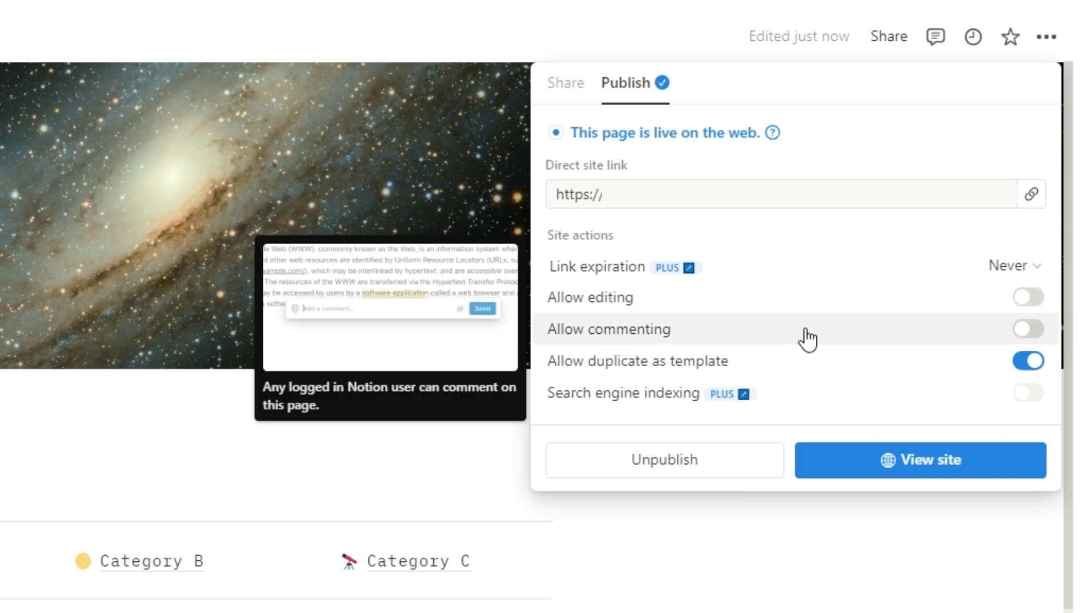
pyautogui.moveTo(700, 365)
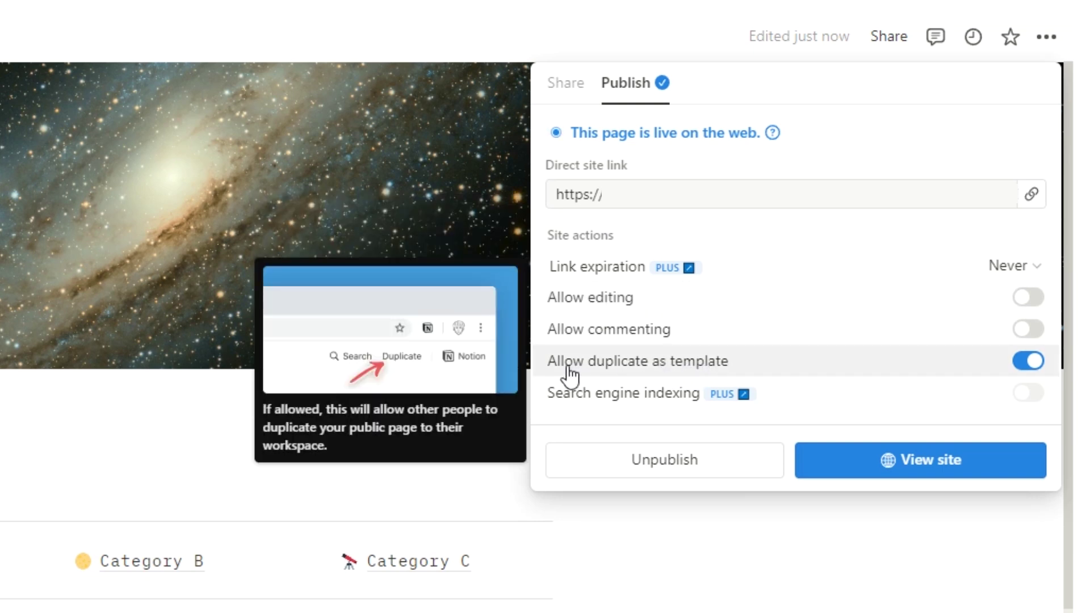
pyautogui.click(781, 372)
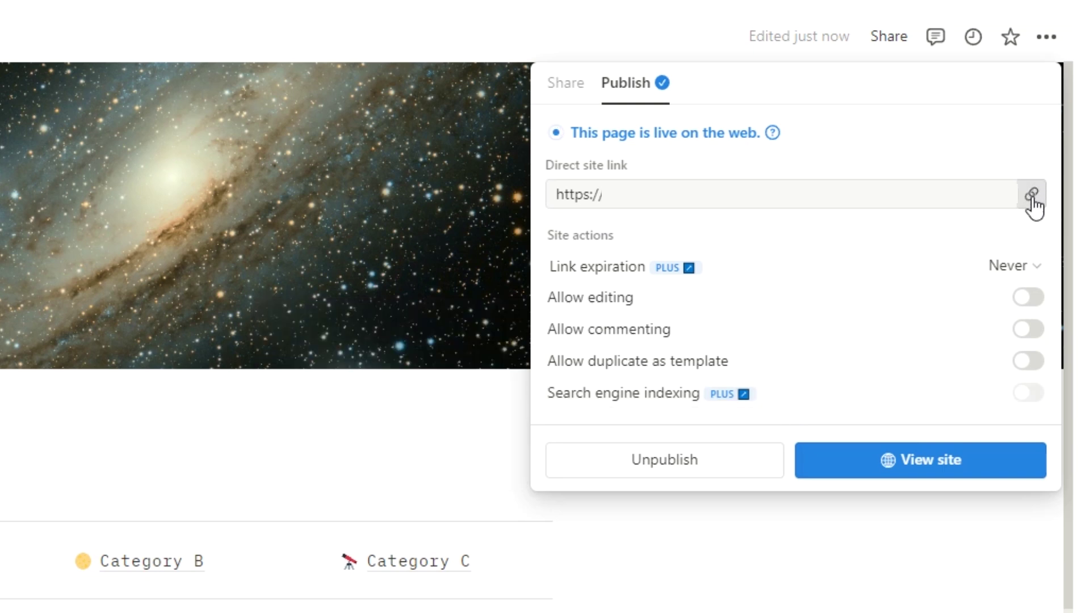
# Step: View the live site, open its Category C page and return to the Blog page
pyautogui.click(867, 475)
pyautogui.scroll(-4, 788, 180)
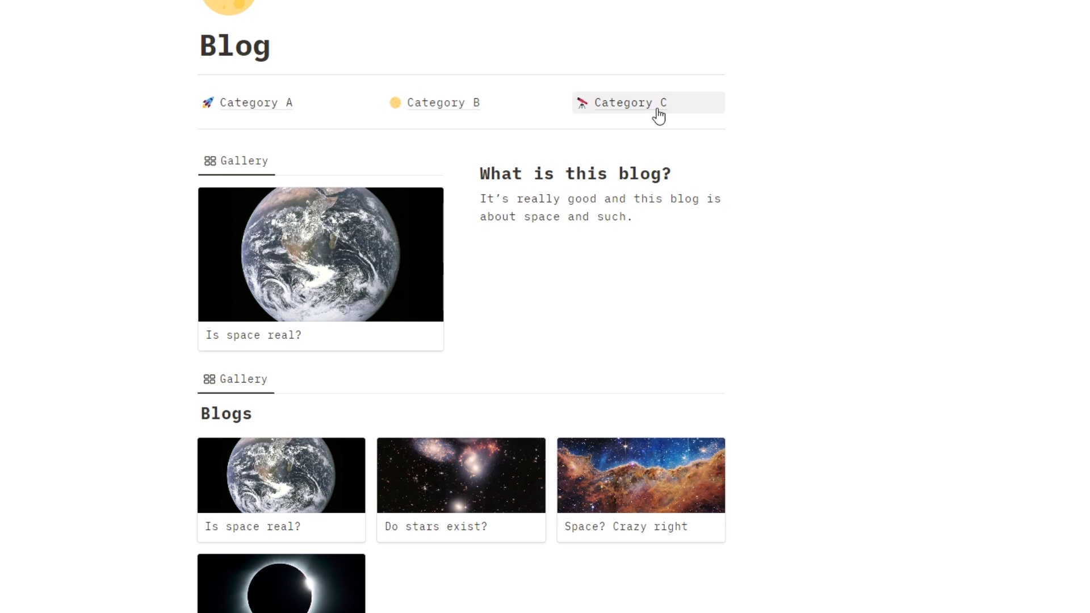
pyautogui.click(721, 108)
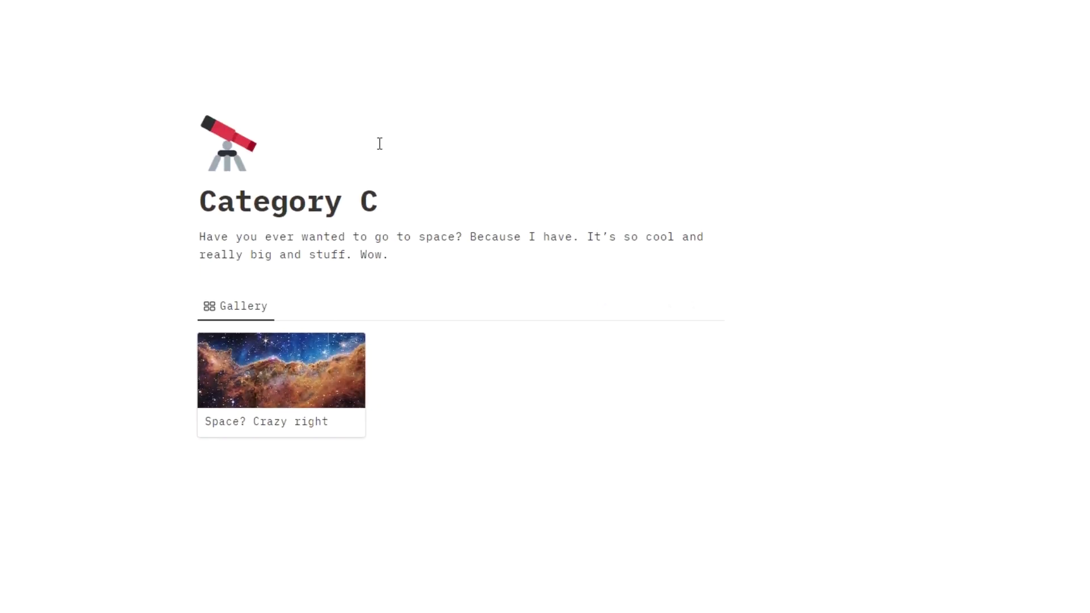
pyautogui.hotkey('alt', 'Left')
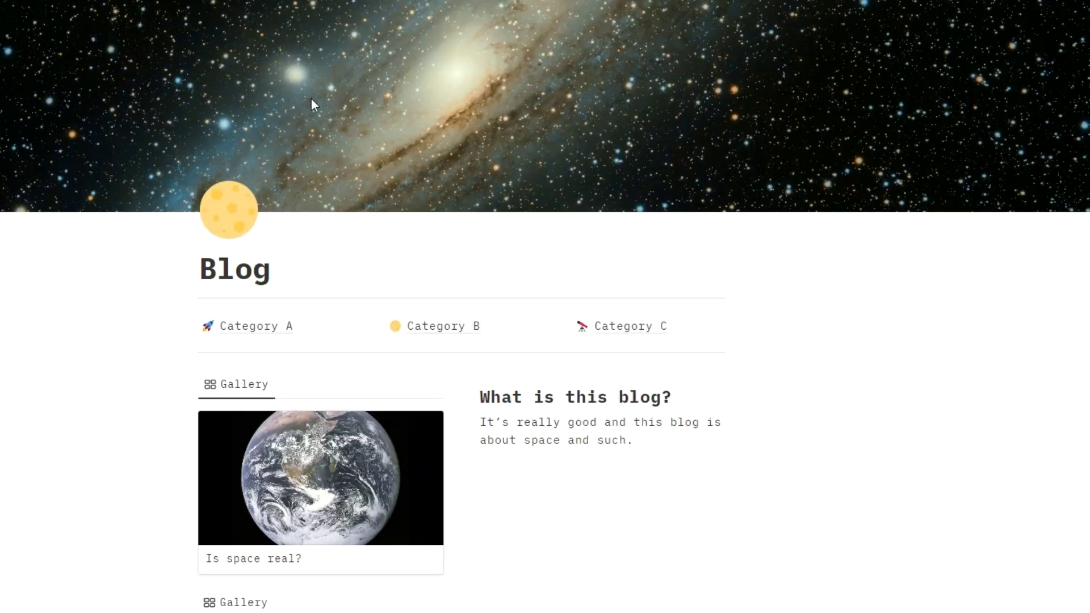
# Step: Remove the featured tag from the "Is space real?" article, keeping only Category A, and close the article
pyautogui.scroll(-5, 312, 101)
pyautogui.scroll(-1, 454, 153)
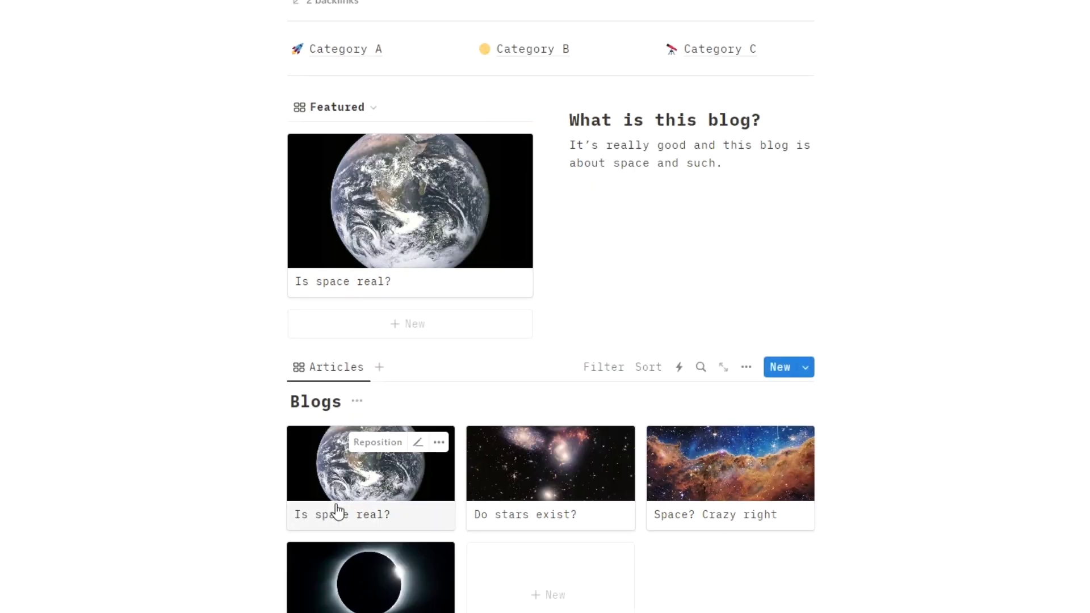
pyautogui.click(309, 511)
pyautogui.click(374, 289)
pyautogui.click(383, 295)
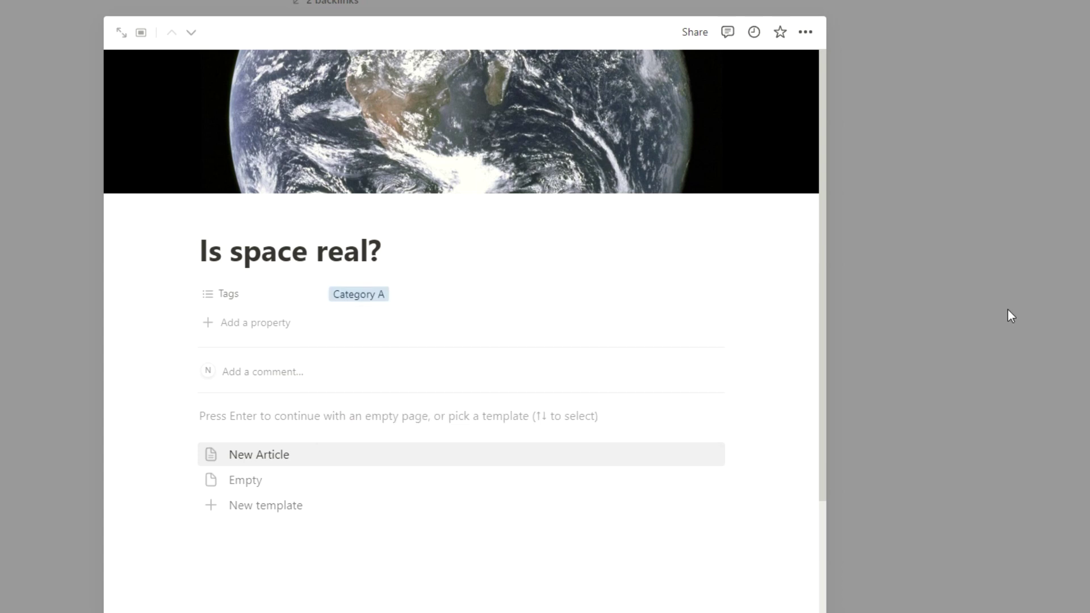
pyautogui.click(1008, 308)
# Step: Add the featured tag to the "New Article" post and close it
pyautogui.click(369, 442)
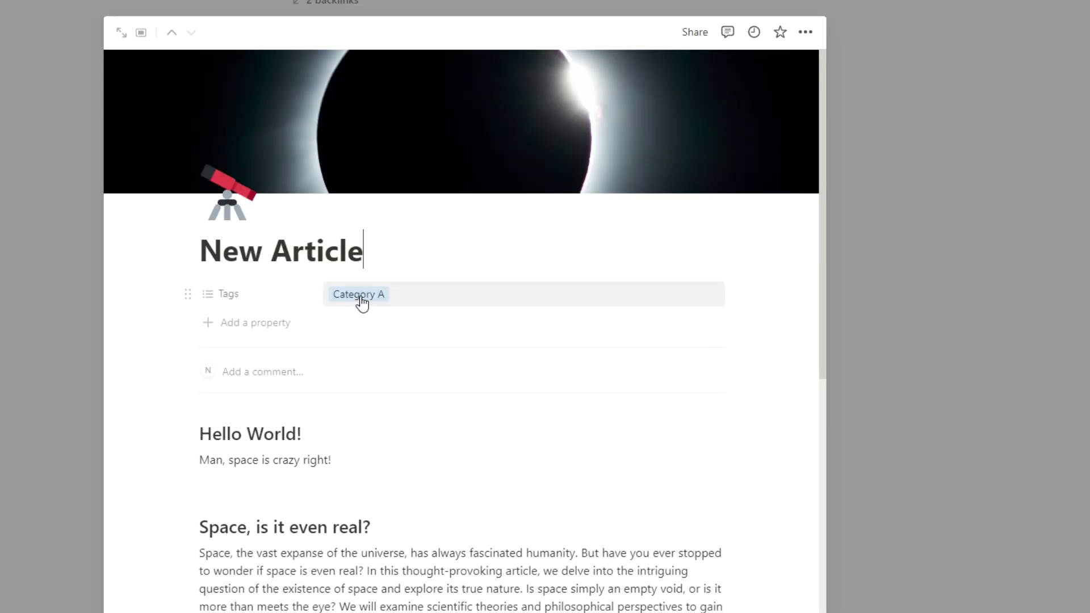
pyautogui.click(358, 296)
pyautogui.click(390, 342)
pyautogui.click(935, 354)
pyautogui.click(933, 348)
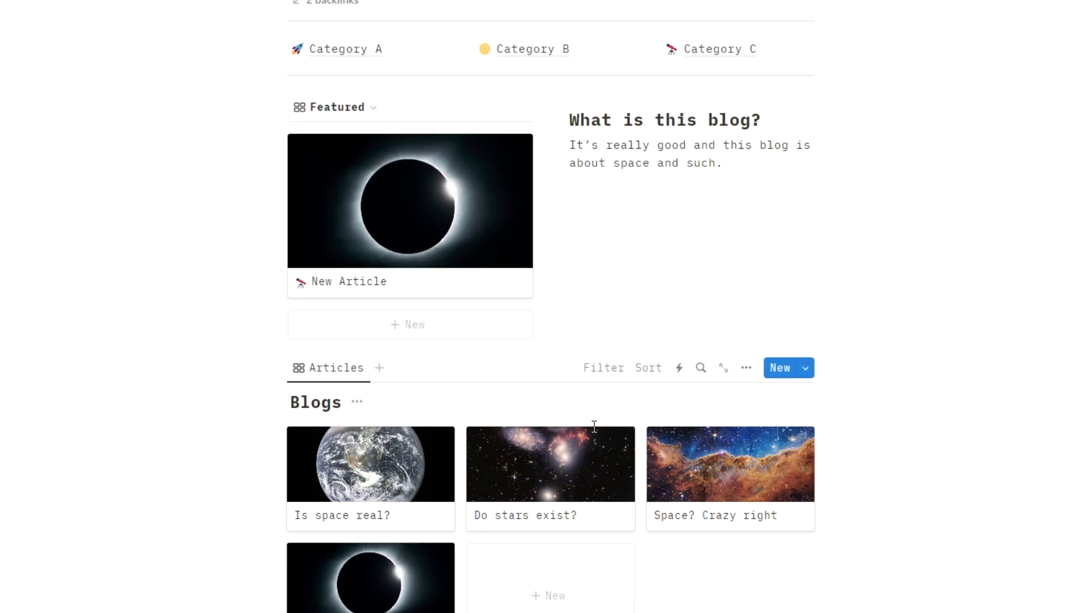
# Step: Review the featured post and article gallery on the Blog page and its published site
pyautogui.scroll(3, 590, 418)
pyautogui.scroll(3, 681, 321)
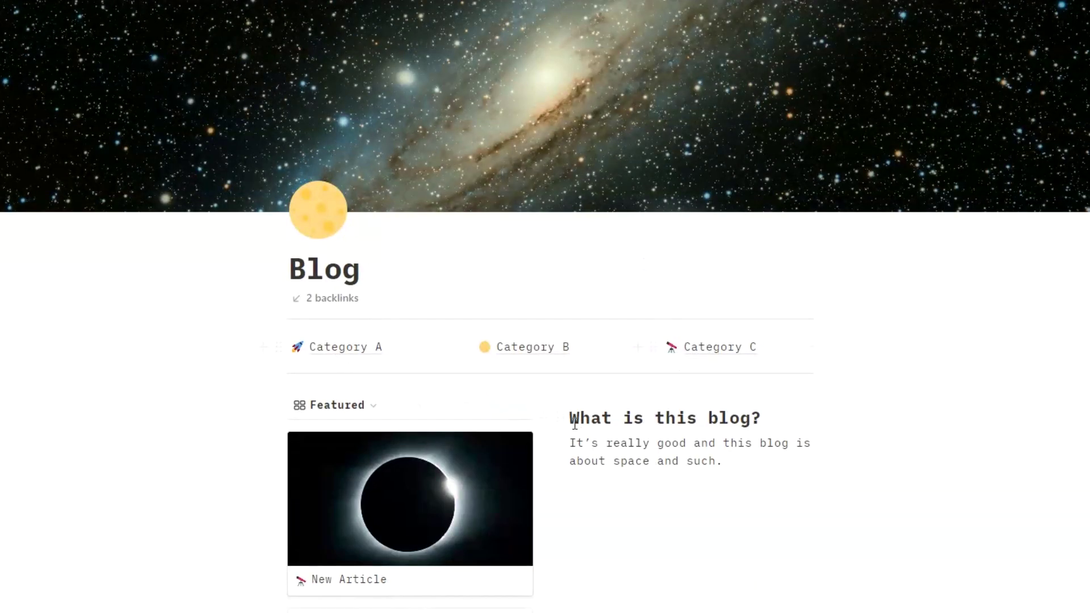
pyautogui.scroll(-4, 603, 416)
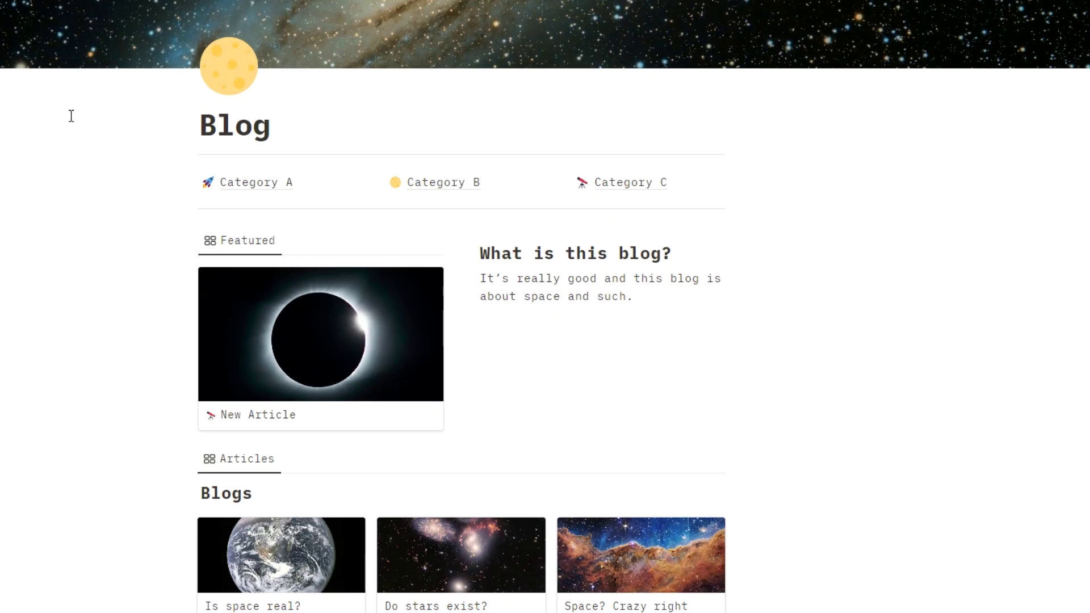
pyautogui.scroll(-1, 304, 287)
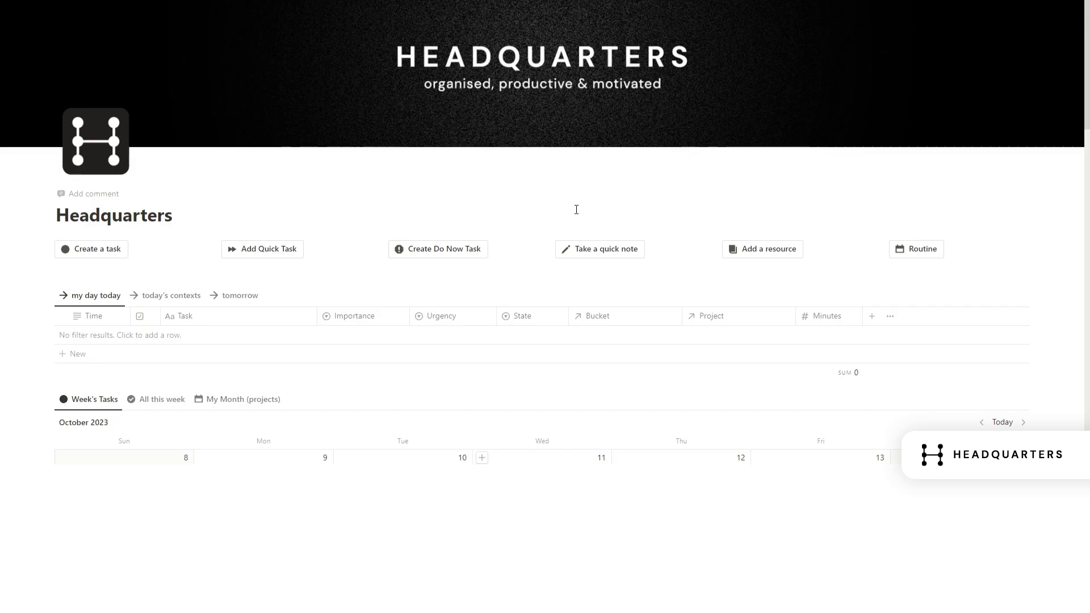
# Step: Add a task named "Record HQ video" to the my day today table on the Headquarters page
pyautogui.scroll(-2, 574, 216)
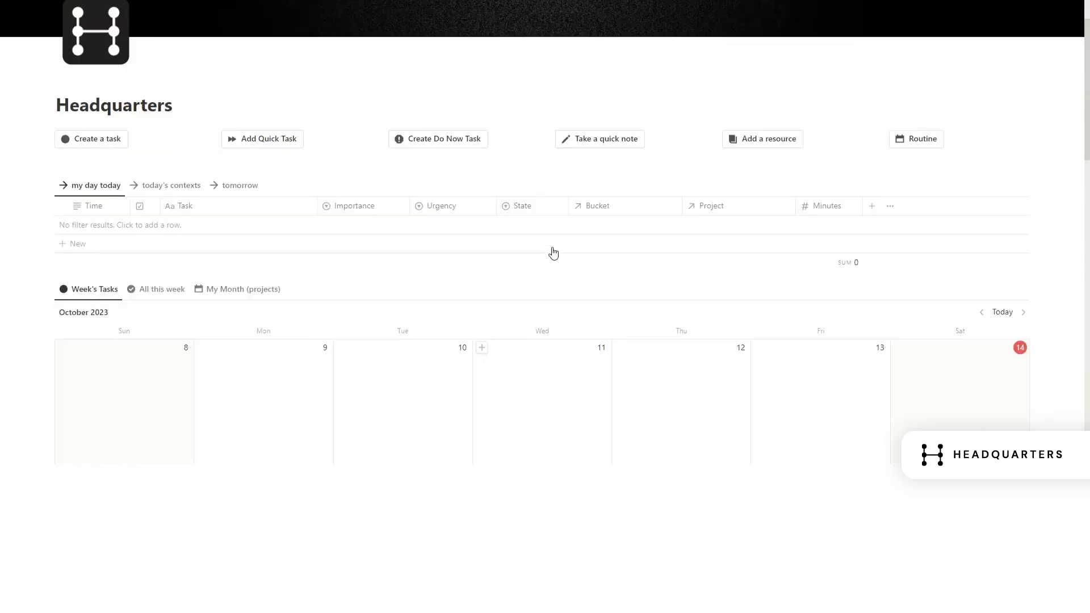
pyautogui.scroll(2, 550, 250)
pyautogui.scroll(-3, 258, 253)
pyautogui.click(206, 184)
pyautogui.write('Record HQ video')
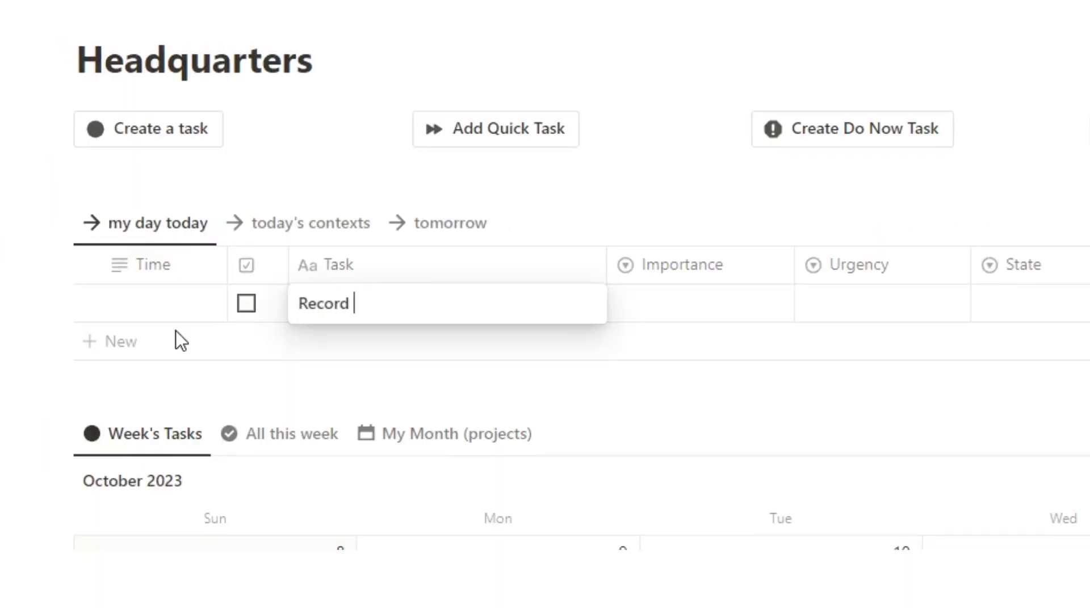
pyautogui.press('Return')
# Step: Set the "Record HQ video" task's importance to Important, urgency to Urgent and state to Flow
pyautogui.click(363, 165)
pyautogui.click(359, 202)
pyautogui.click(453, 164)
pyautogui.click(459, 203)
pyautogui.click(532, 165)
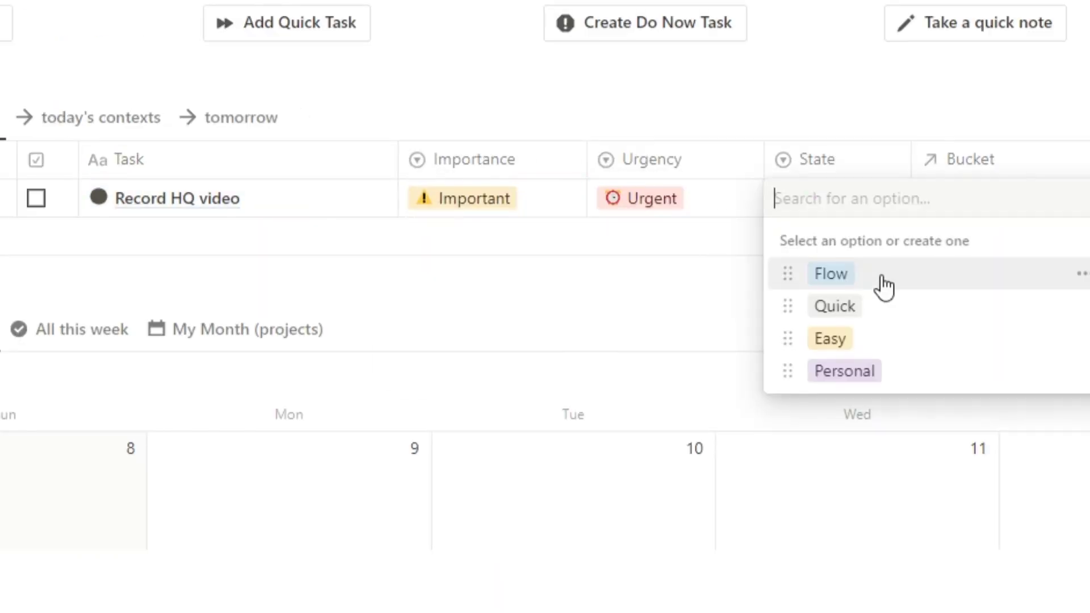
pyautogui.click(554, 206)
# Step: Link the "Record HQ video" task to the Business bucket and the Template project
pyautogui.click(625, 164)
pyautogui.click(738, 164)
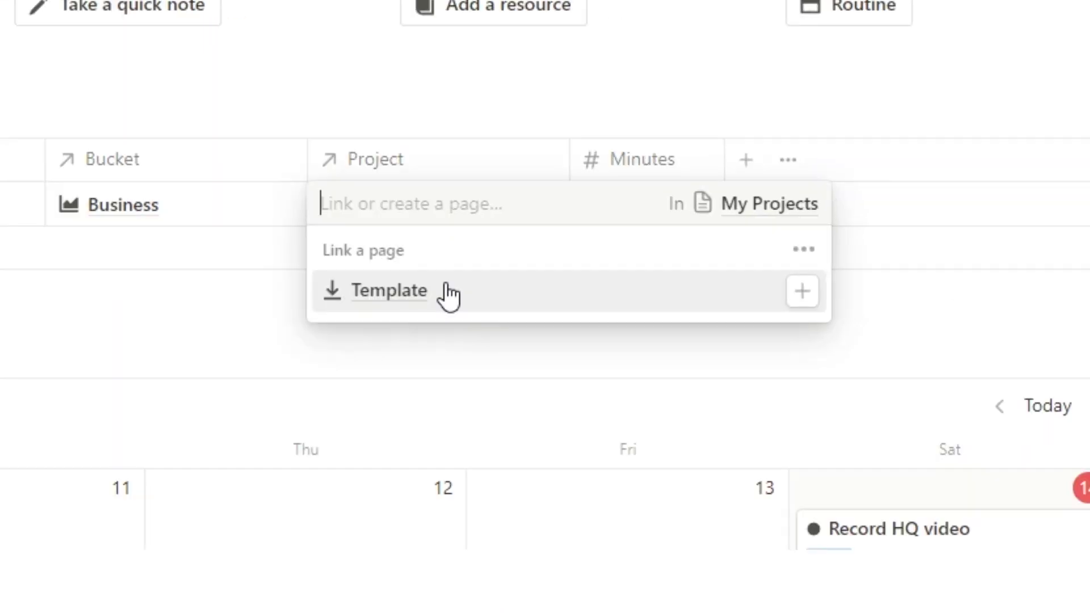
pyautogui.click(449, 296)
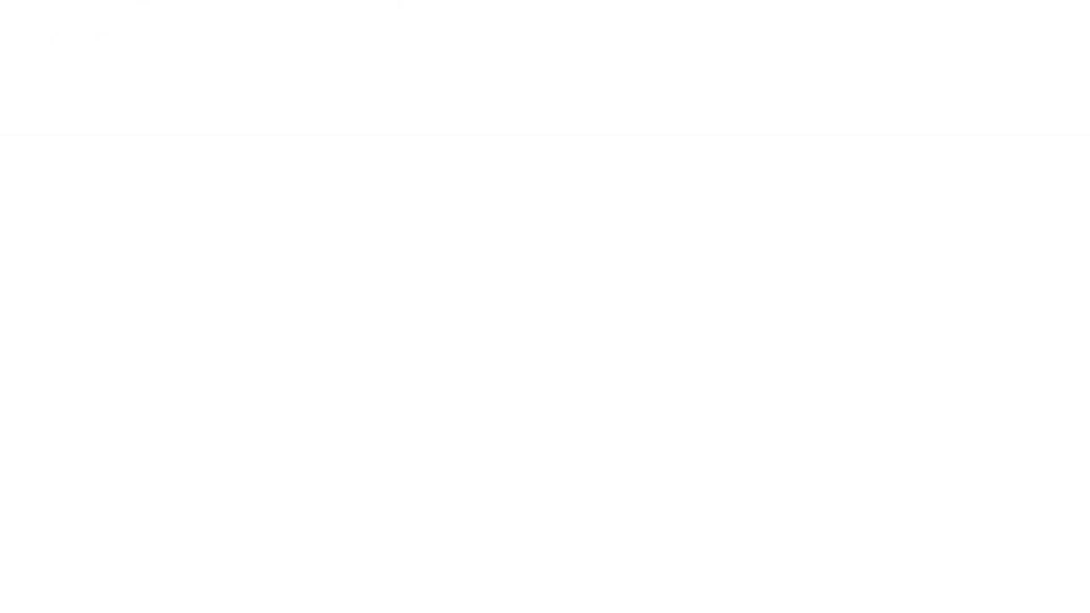